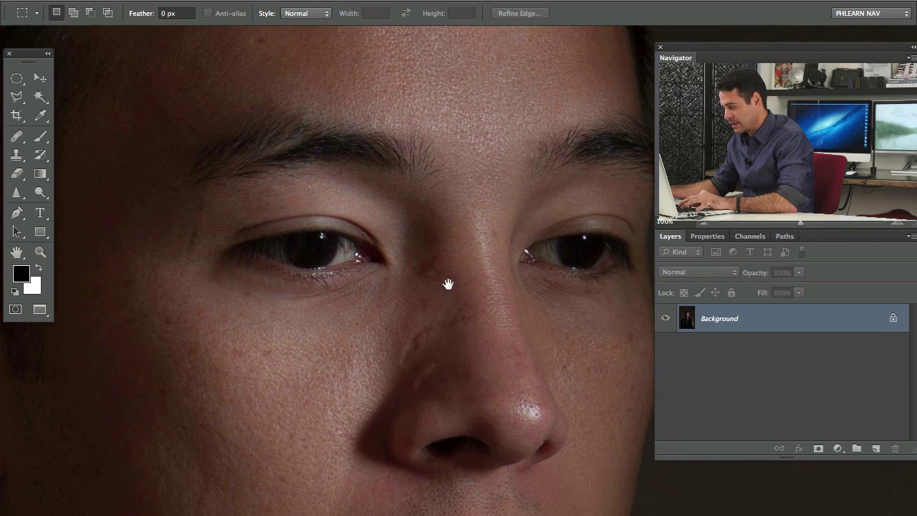
Step: Examine the skin detail of the man's face up close, from eyes to chin, and the portrait as a whole
left_click_drag(448, 284, 383, 153)
left_click_drag(384, 313, 401, 156)
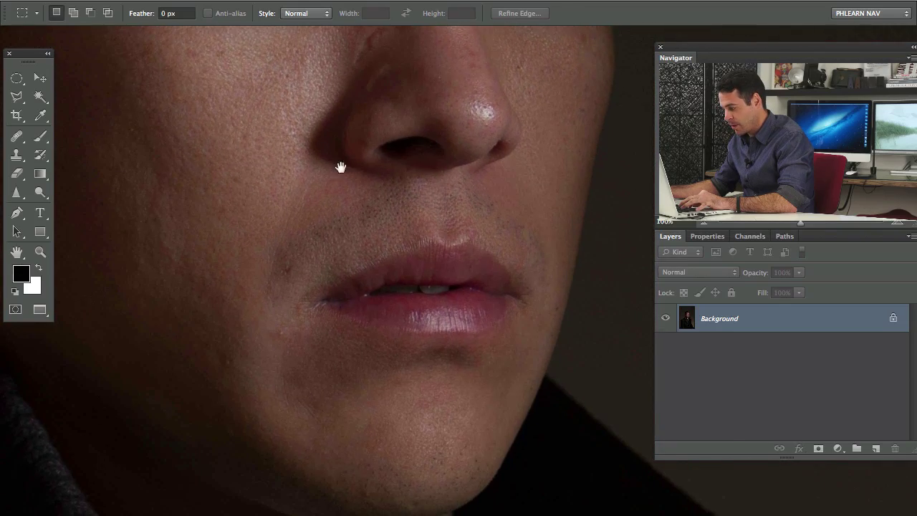
left_click_drag(272, 168, 389, 334)
key("super+minus")
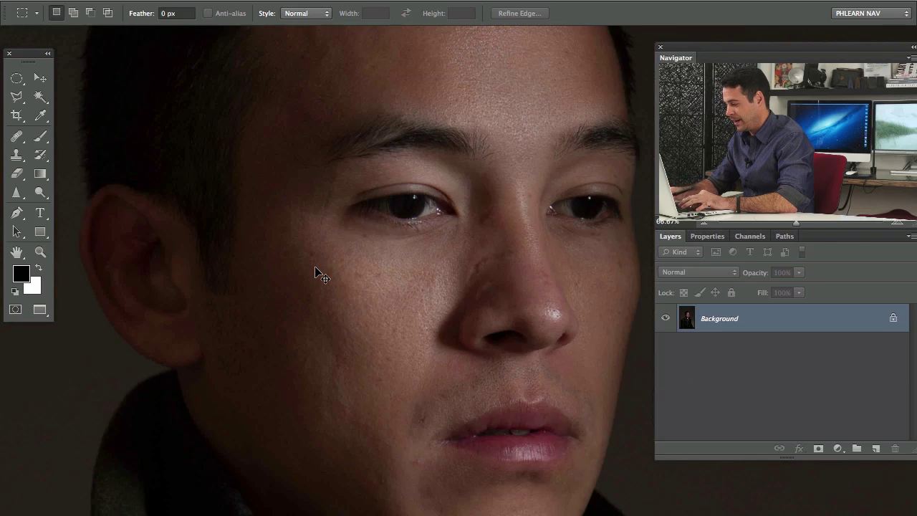
key("super+minus")
key("super+minus")
key("super+minus")
key("super+minus")
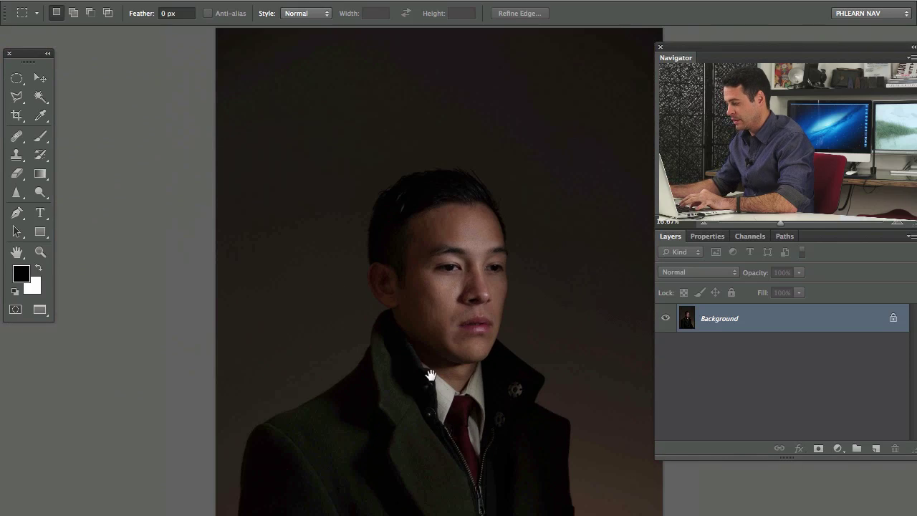
left_click_drag(430, 376, 409, 235)
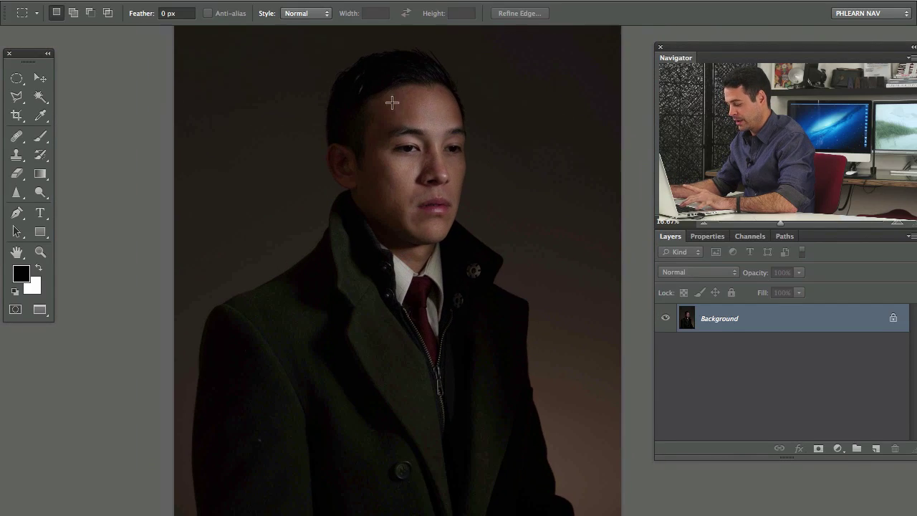
Step: Show the documents in floating windows and arrange Picture 1.png beside the portrait of the man in the red tie
key("f")
key("f")
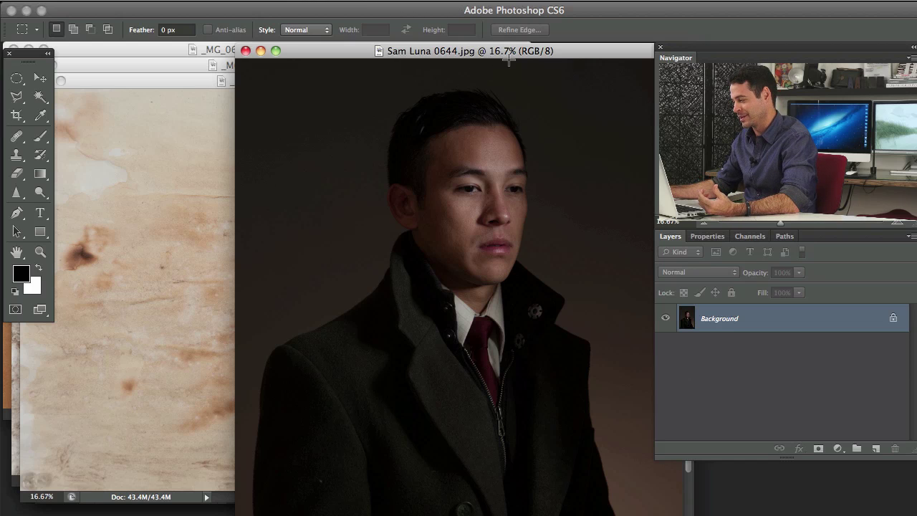
left_click_drag(519, 57, 475, 157)
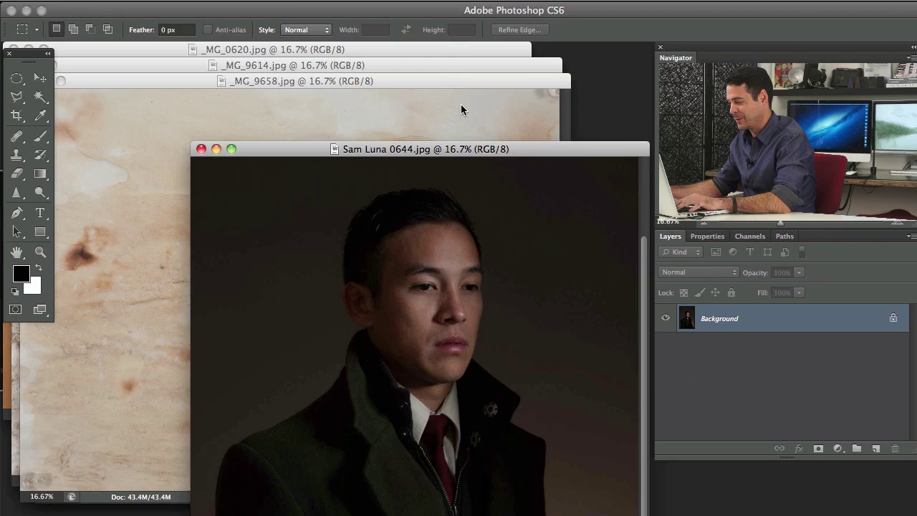
key("F3")
left_click(309, 368)
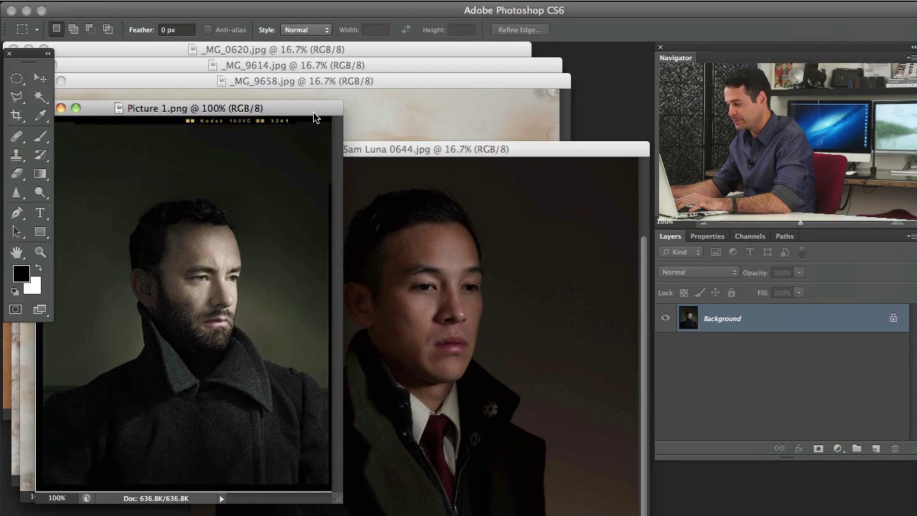
left_click_drag(416, 149, 386, 104)
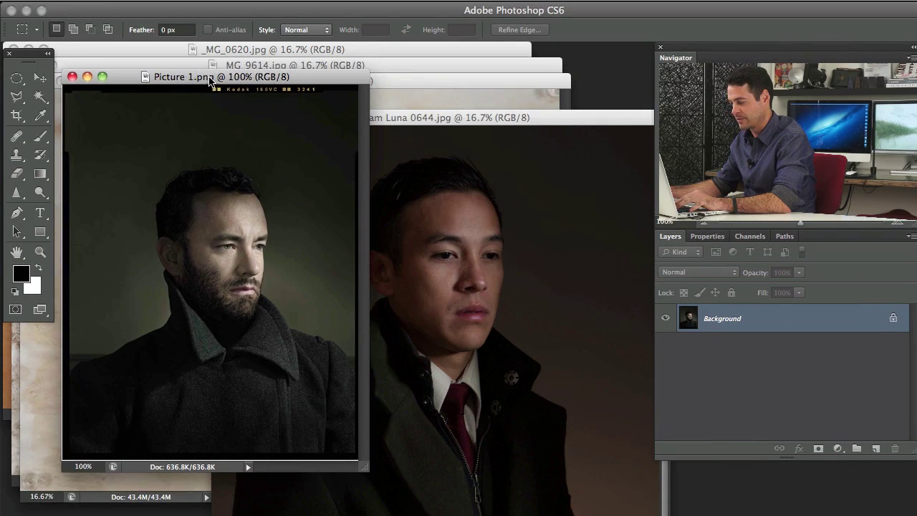
left_click_drag(210, 80, 207, 77)
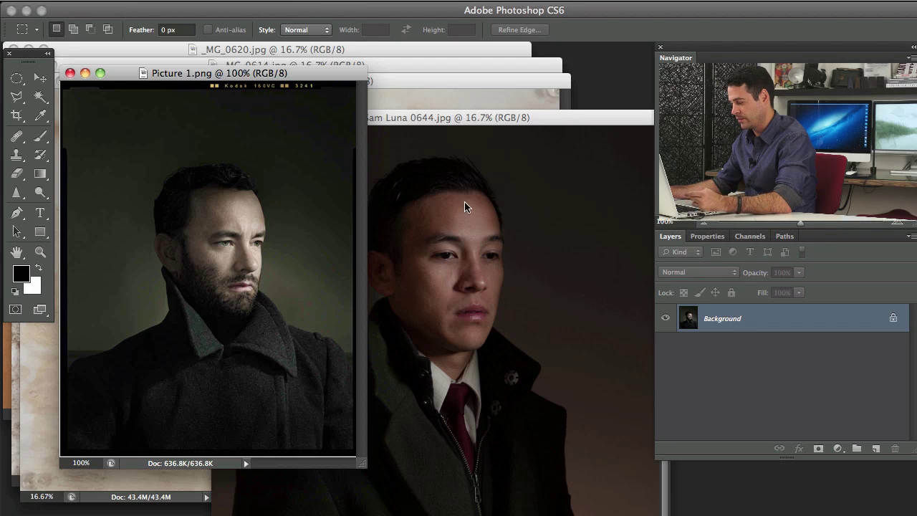
Step: Copy the Picture 1.png image into the portrait document as a new layer and place it left of the man's face
key("v")
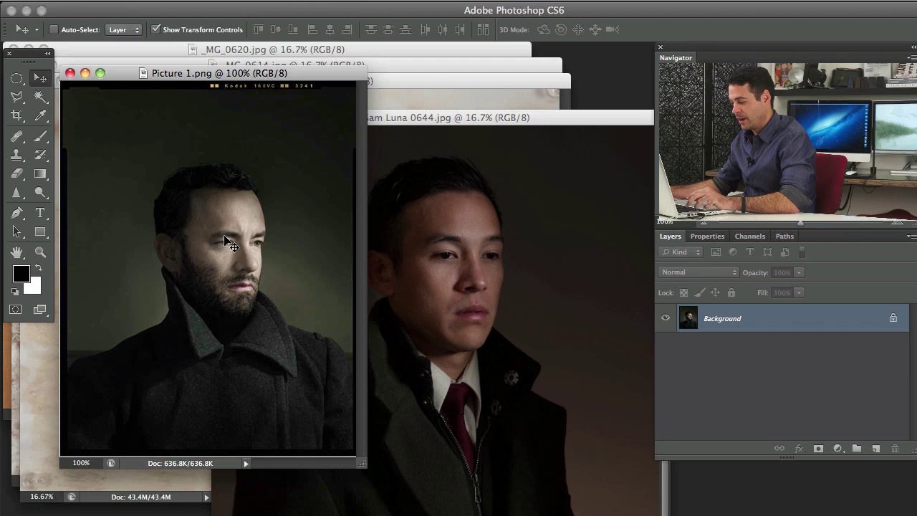
left_click_drag(235, 248, 591, 167)
key("Return")
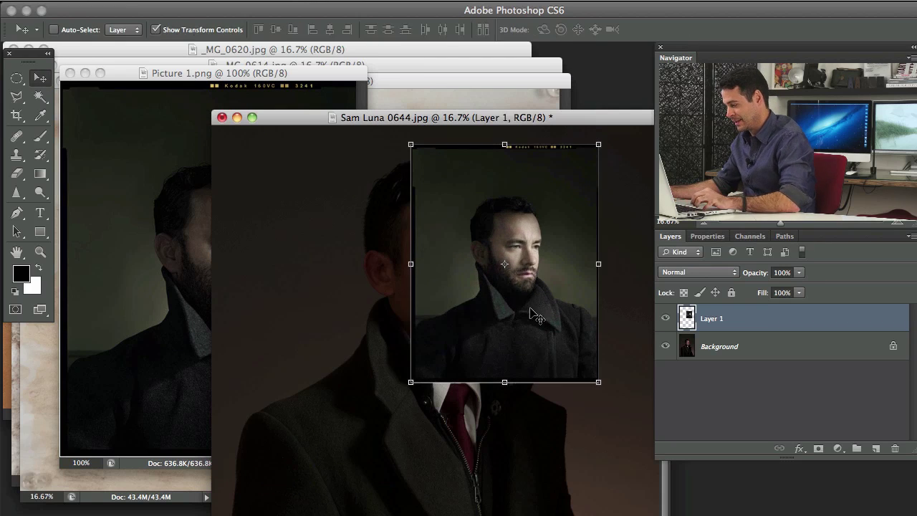
left_click_drag(530, 315, 350, 324)
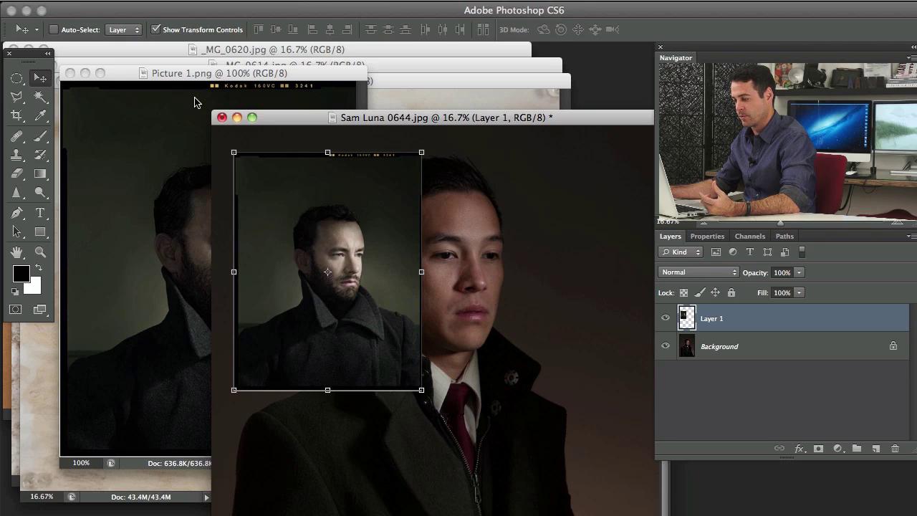
Step: Copy the lighting diagram screenshot into the portrait document as a new layer and show the document in full-screen mode
left_click_drag(202, 76, 145, 162)
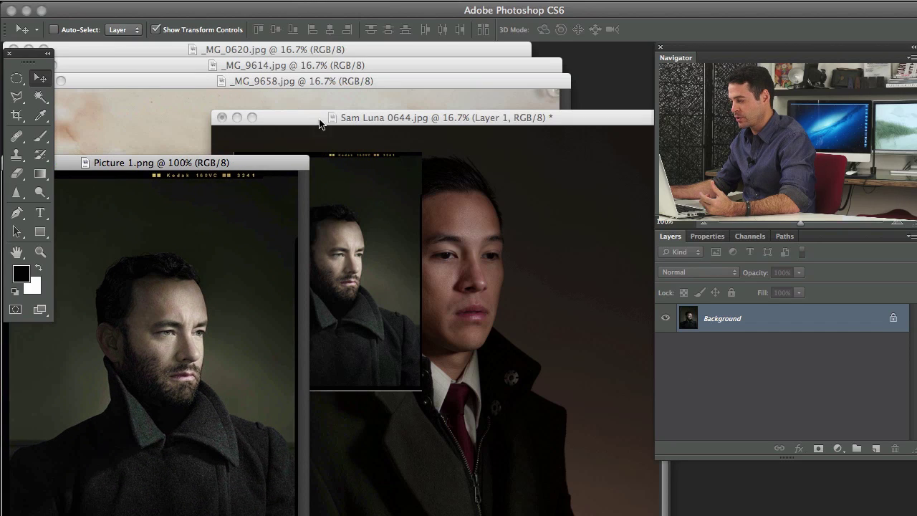
key("F3")
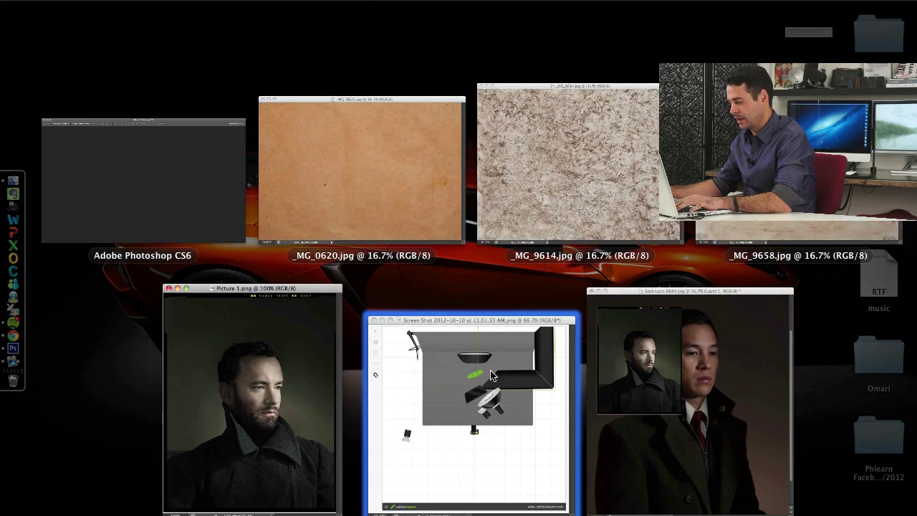
left_click(473, 373)
left_click_drag(337, 131, 326, 127)
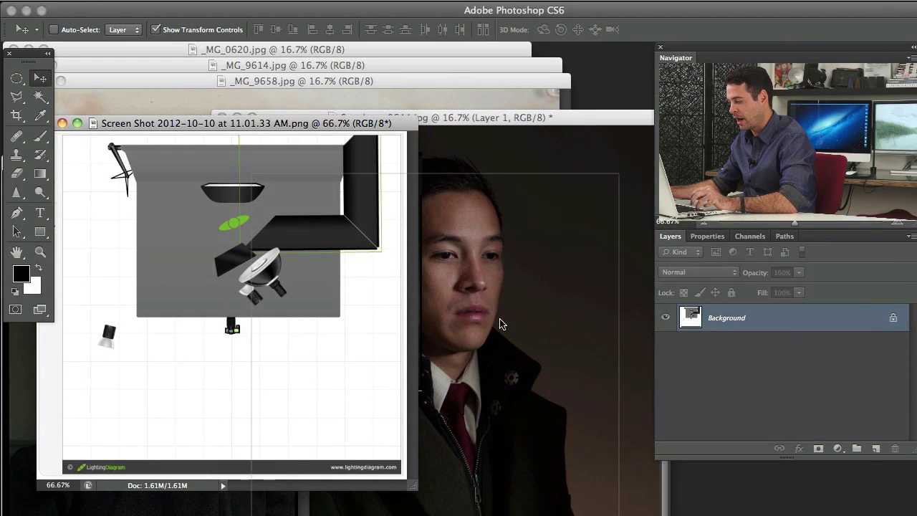
left_click_drag(337, 287, 506, 362)
left_click_drag(483, 395, 614, 505)
key("f")
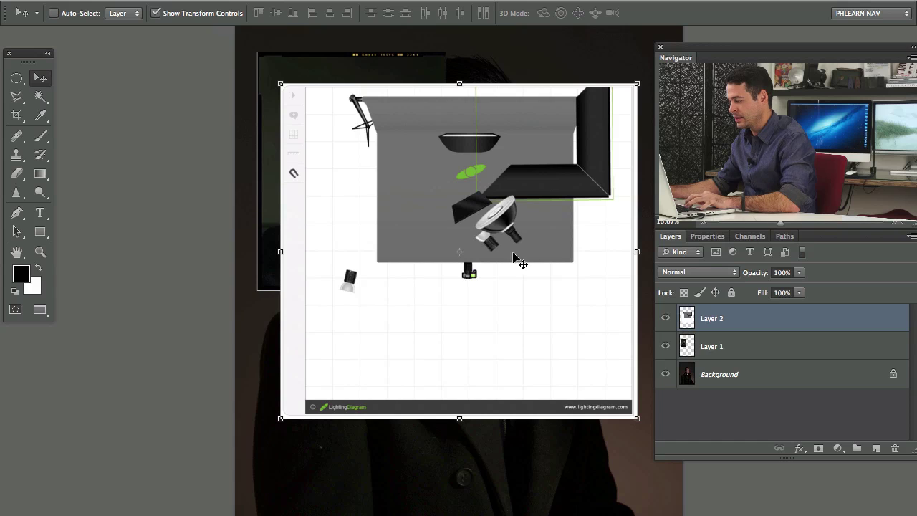
left_click_drag(526, 287, 439, 305)
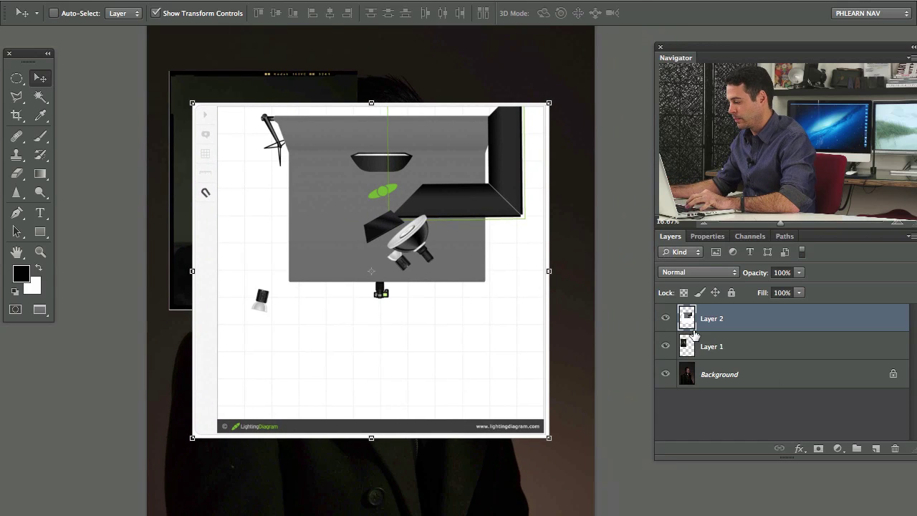
Step: Hide the lighting diagram layer and select Layer 1, with the reference portrait enlarged beside the man's face
left_click(665, 319)
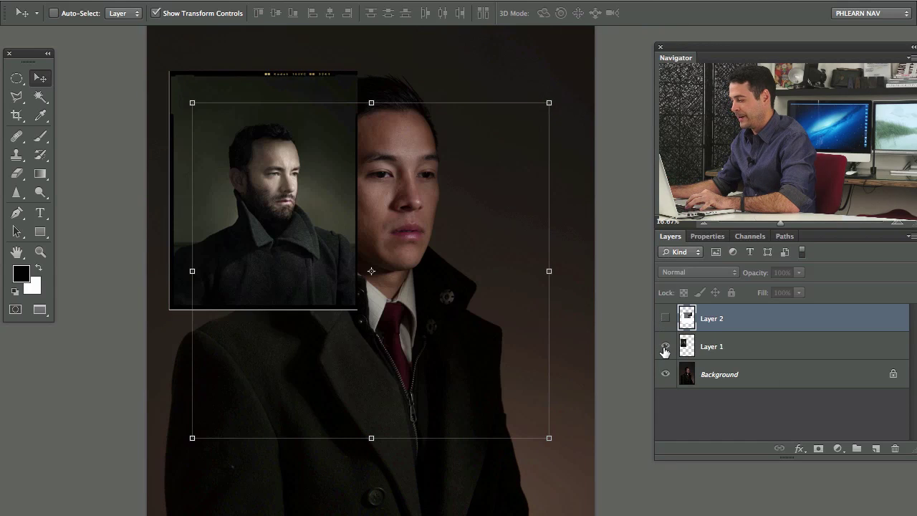
left_click(710, 349)
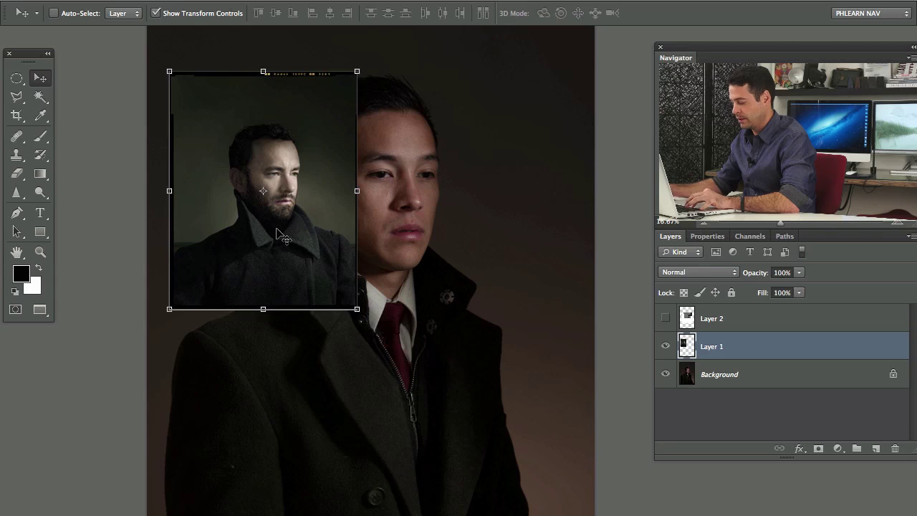
key("super+plus")
key("super+plus")
key("space")
mouse_move(226, 224)
left_mouse_down()
mouse_move(278, 300)
mouse_move(477, 407)
mouse_move(468, 381)
mouse_move(412, 385)
mouse_move(434, 383)
left_mouse_up()
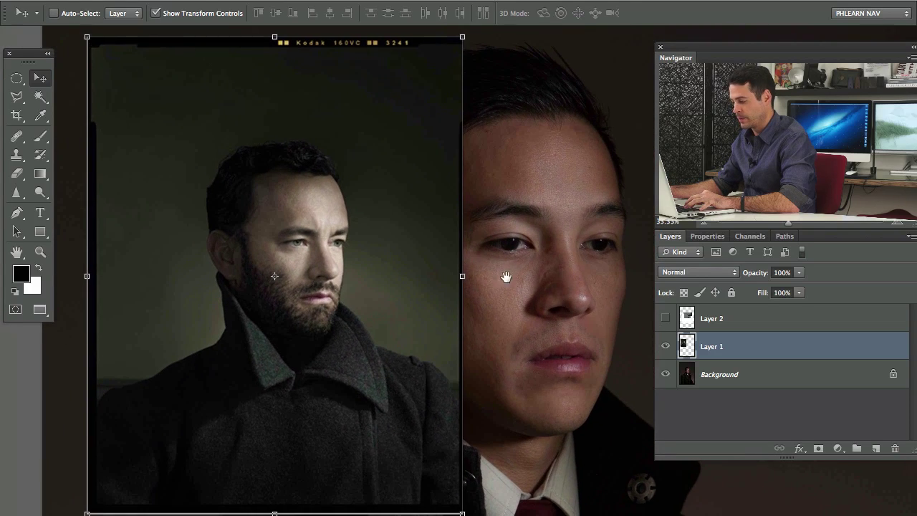
Step: Add an empty layer above Layer 1 and set the Brush tool's foreground colour to magenta
key("ctrl+alt+shift+n")
key("b")
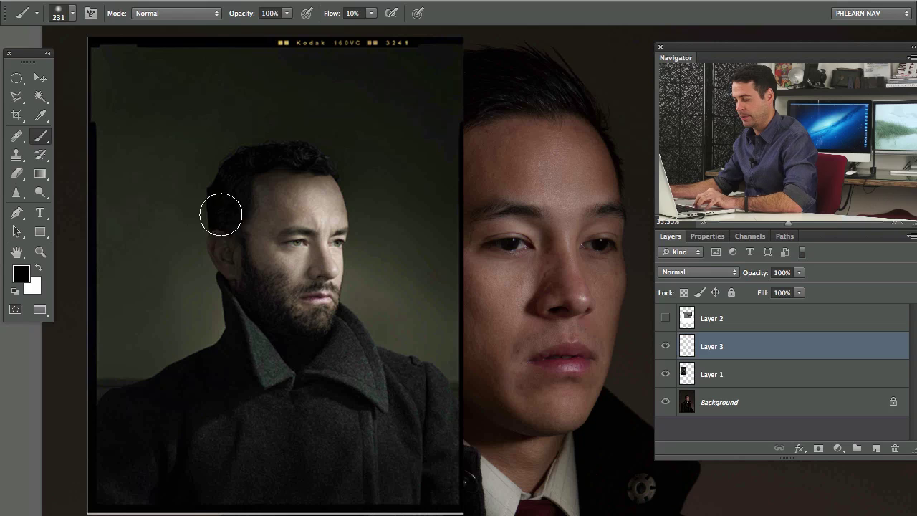
left_click(20, 273)
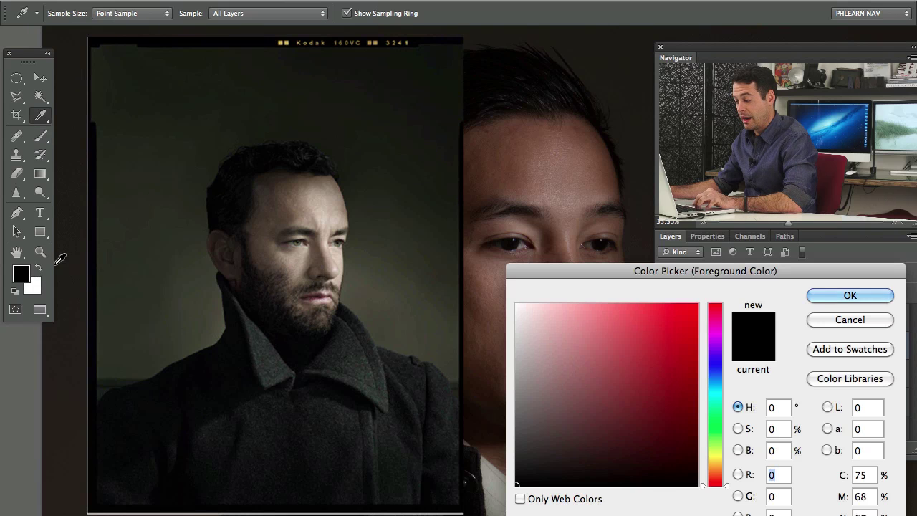
left_click(715, 331)
left_click_drag(665, 304, 687, 303)
left_click(824, 297)
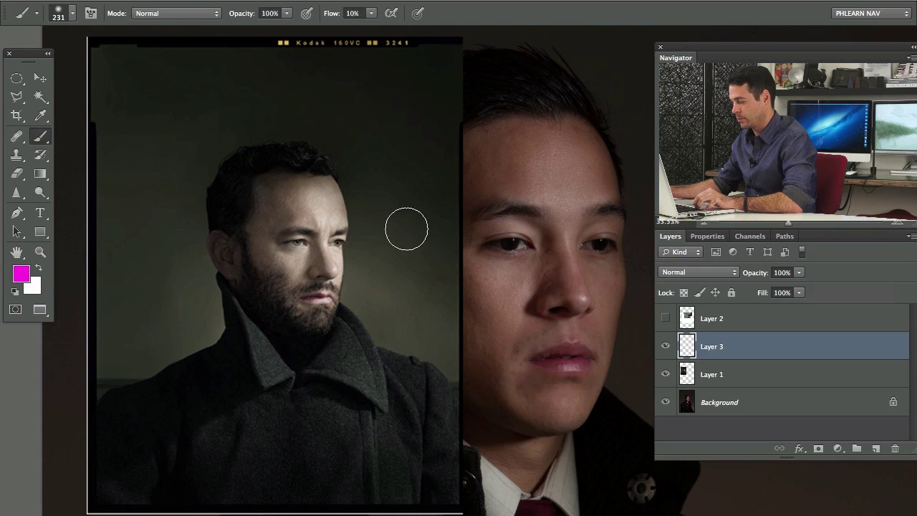
Step: Reduce the brush size to 39 px and set its flow to 70%
left_click_drag(389, 207, 387, 405)
left_click_drag(401, 264, 379, 268)
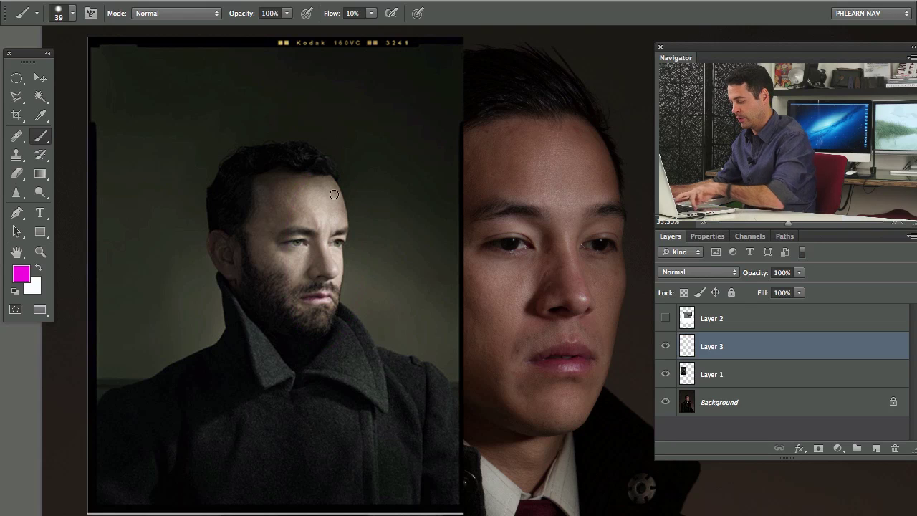
key("shift+7")
Step: Mark the reference portrait's light direction with a magenta arrow toward the face, and circle the ear side and the brightly lit side
left_click_drag(317, 198, 307, 207)
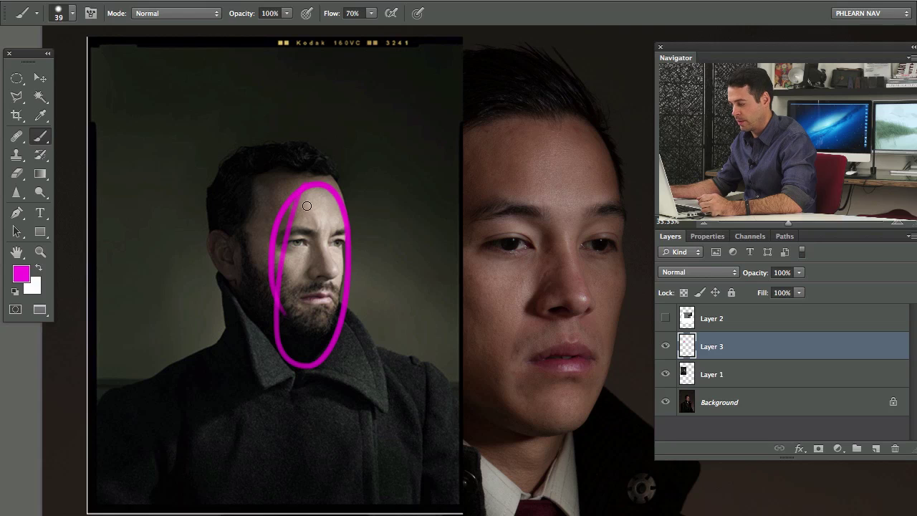
key("super+z")
left_click_drag(419, 244, 346, 237)
left_click_drag(347, 237, 381, 221)
left_click_drag(347, 242, 401, 270)
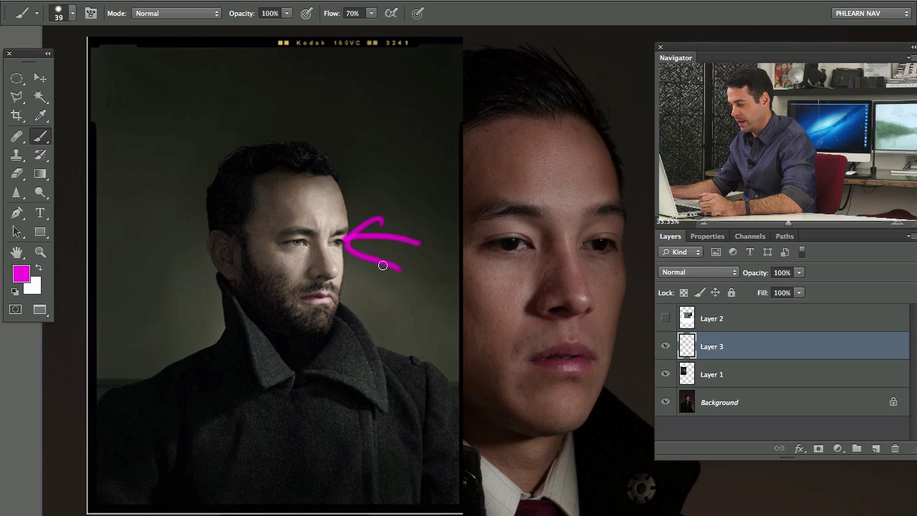
mouse_move(228, 189)
left_mouse_down()
mouse_move(236, 303)
mouse_move(207, 266)
left_mouse_up()
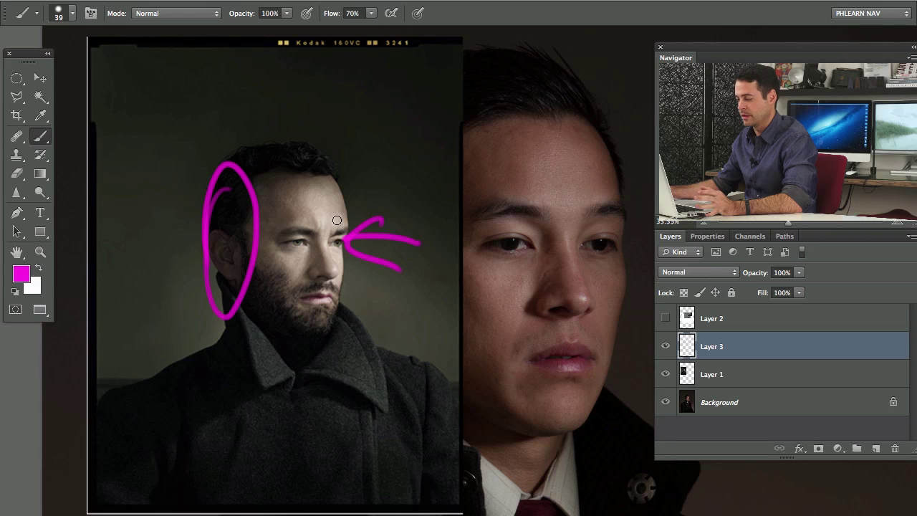
mouse_move(334, 171)
left_mouse_down()
mouse_move(296, 199)
mouse_move(303, 209)
left_mouse_up()
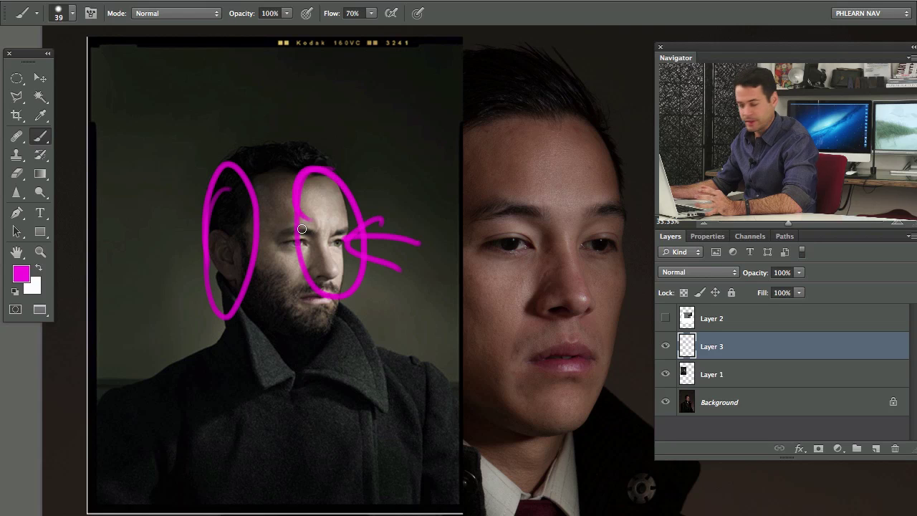
Step: Undo the magenta arrow and both circles on the reference portrait
key("ctrl+alt+z")
key("ctrl+alt+z")
key("ctrl+alt+z")
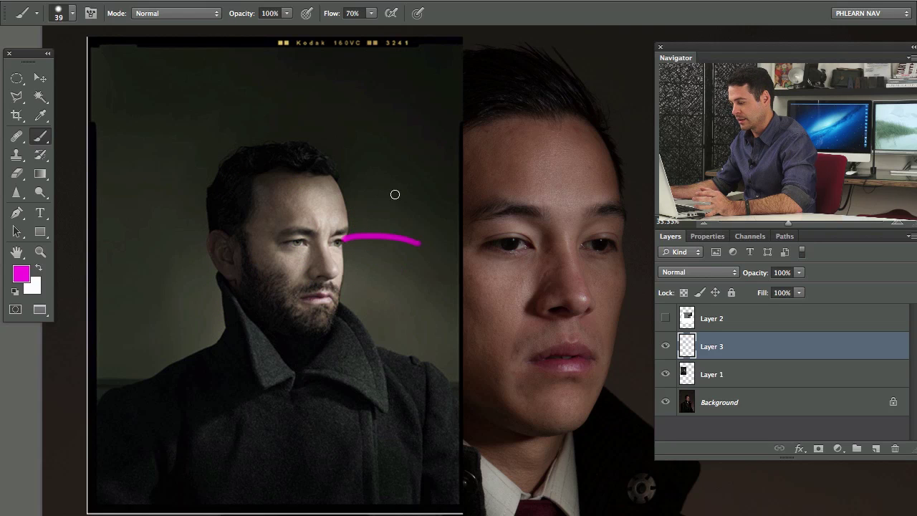
key("ctrl+alt+z")
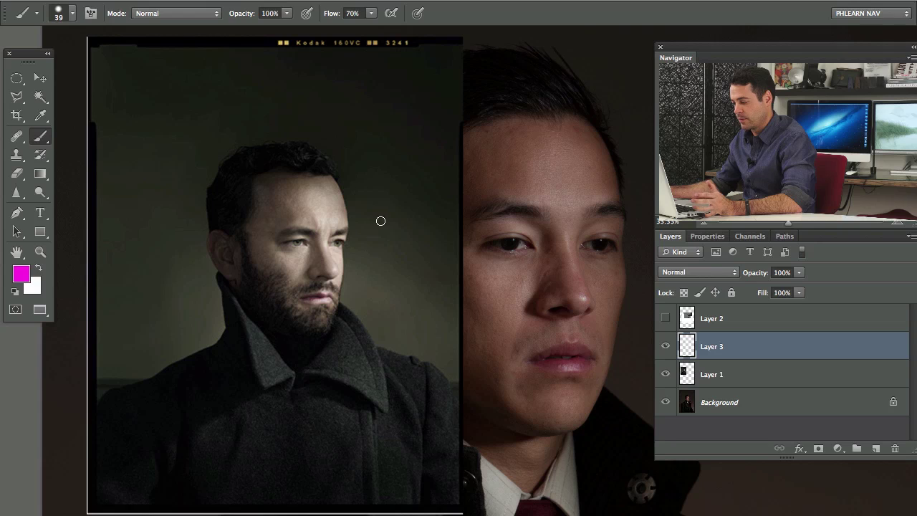
Step: Circle the background beside the reference man's face in magenta, then try outlining the underside of his coat collar
left_click_drag(362, 222, 389, 268)
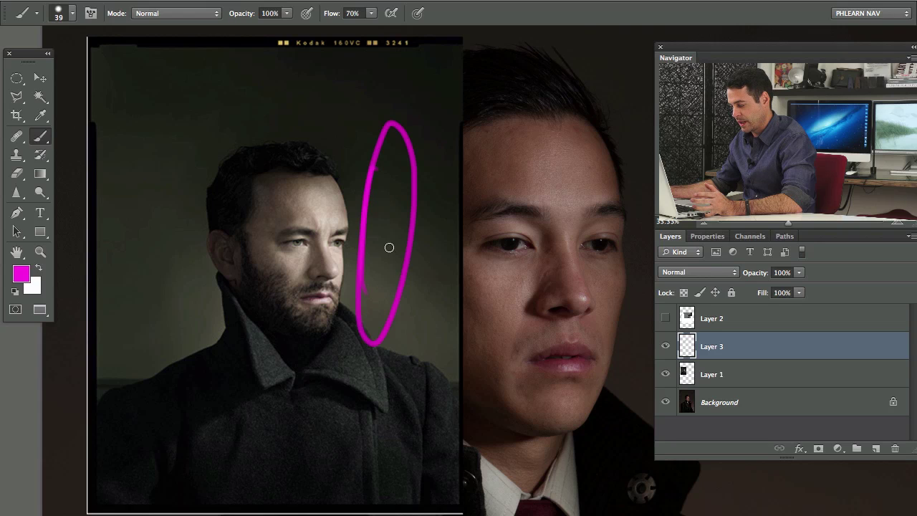
mouse_move(313, 395)
left_mouse_down()
mouse_move(376, 439)
mouse_move(378, 407)
mouse_move(326, 379)
mouse_move(377, 427)
left_mouse_up()
key("ctrl+z")
left_click_drag(319, 392, 375, 414)
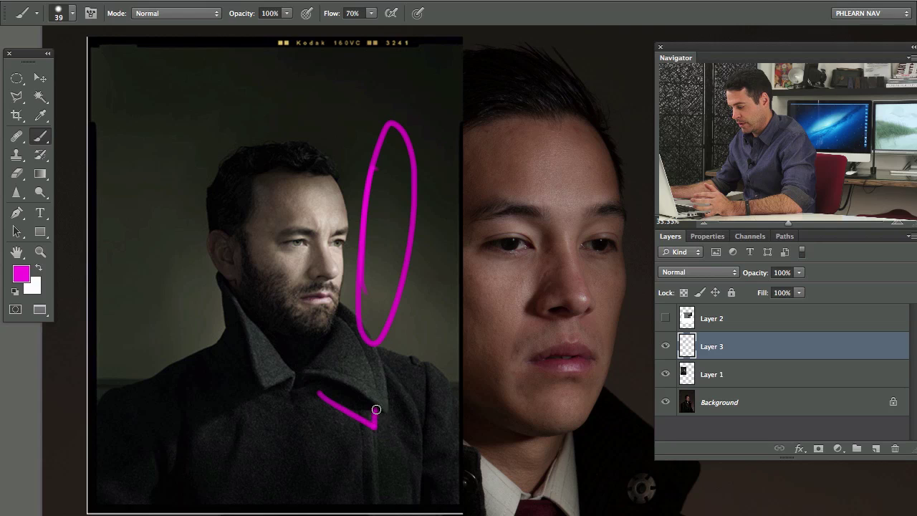
key("ctrl+z")
Step: Sketch a magenta light shape beside the shoulder with strokes toward the collar, and mark the face's lit edge and the coat front
mouse_move(417, 304)
left_mouse_down()
mouse_move(432, 266)
mouse_move(420, 272)
mouse_move(407, 387)
left_mouse_up()
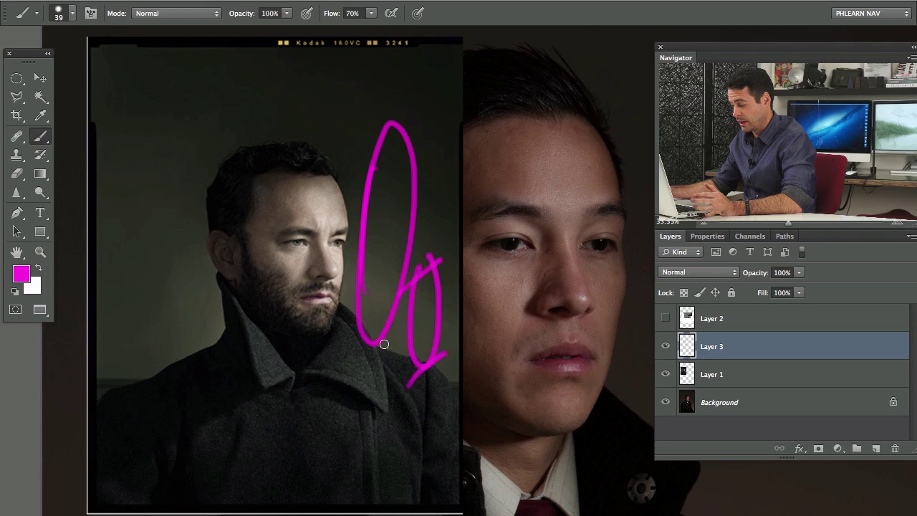
mouse_move(431, 302)
left_mouse_down()
mouse_move(345, 377)
mouse_move(341, 356)
mouse_move(443, 419)
left_mouse_up()
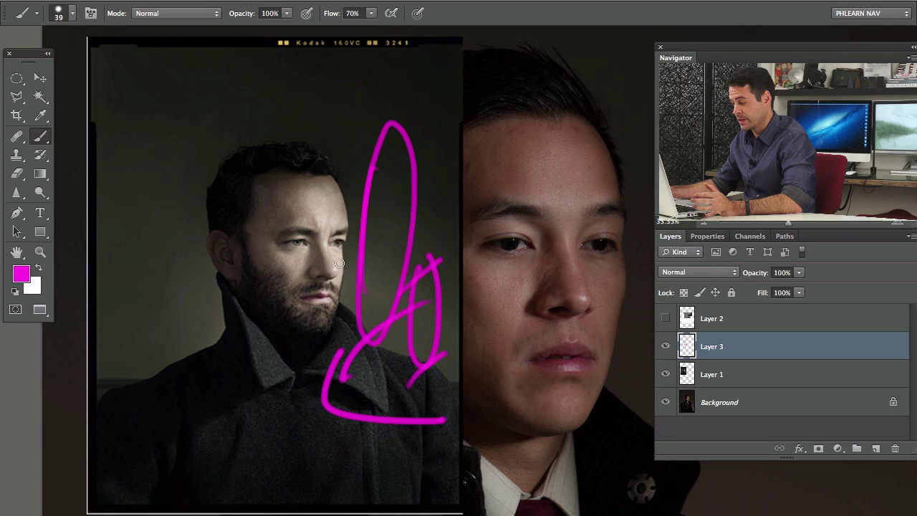
left_click_drag(343, 166, 349, 206)
left_click_drag(328, 409, 363, 396)
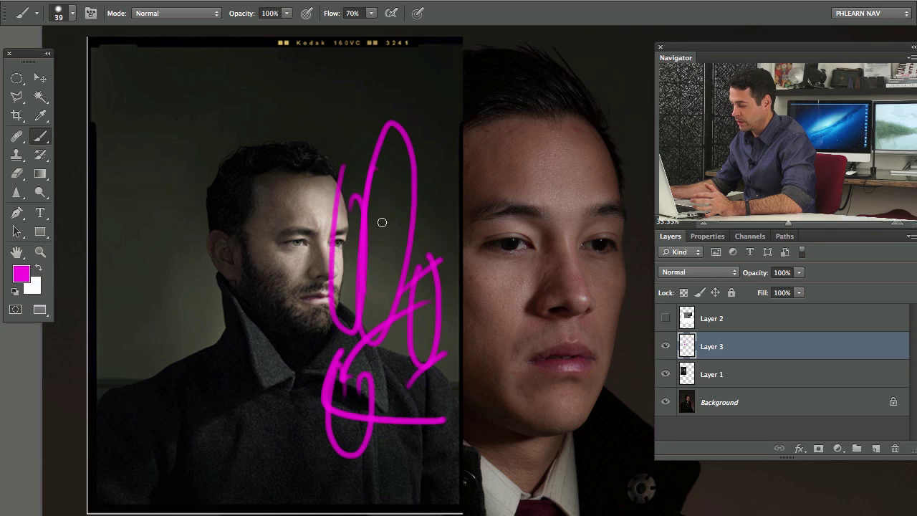
Step: Undo the marks on the face edge and coat front, then circle the front of the reference man's face and undo that circle
key("alt+super+z")
key("alt+super+z")
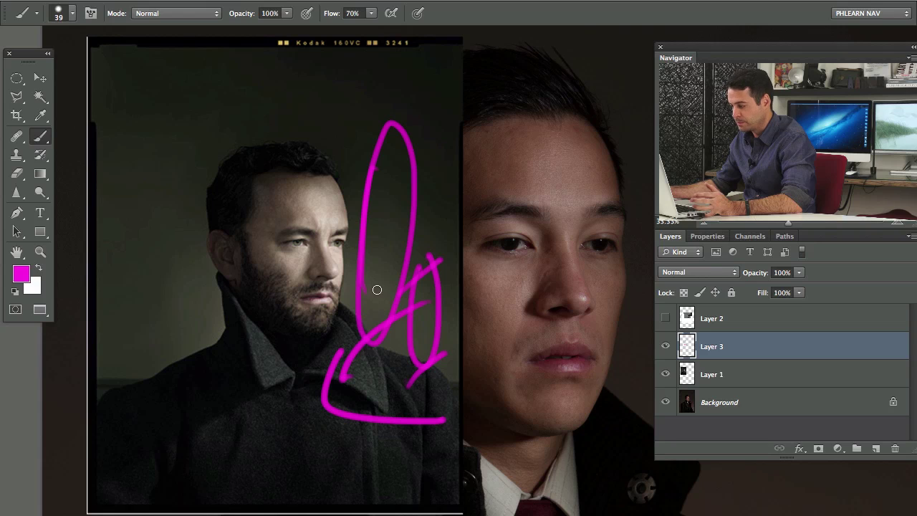
mouse_move(276, 176)
left_mouse_down()
mouse_move(254, 308)
mouse_move(318, 271)
left_mouse_up()
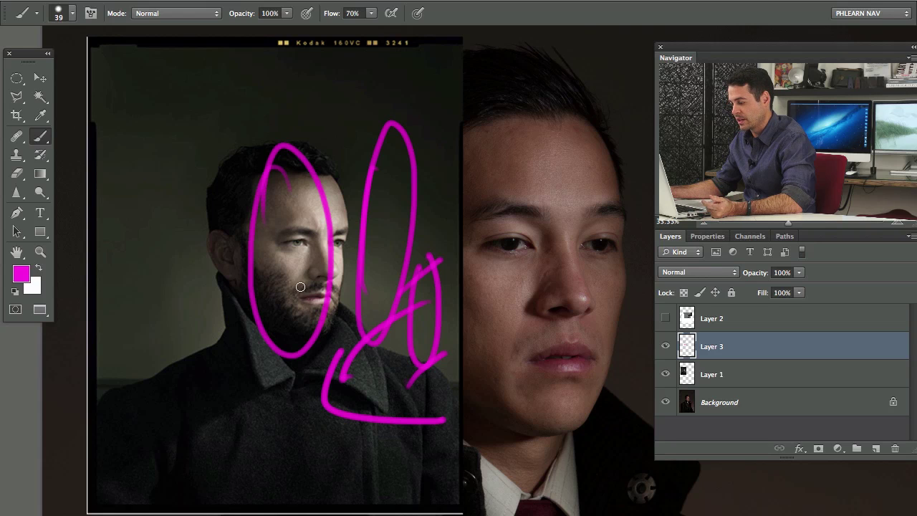
key("ctrl+alt+z")
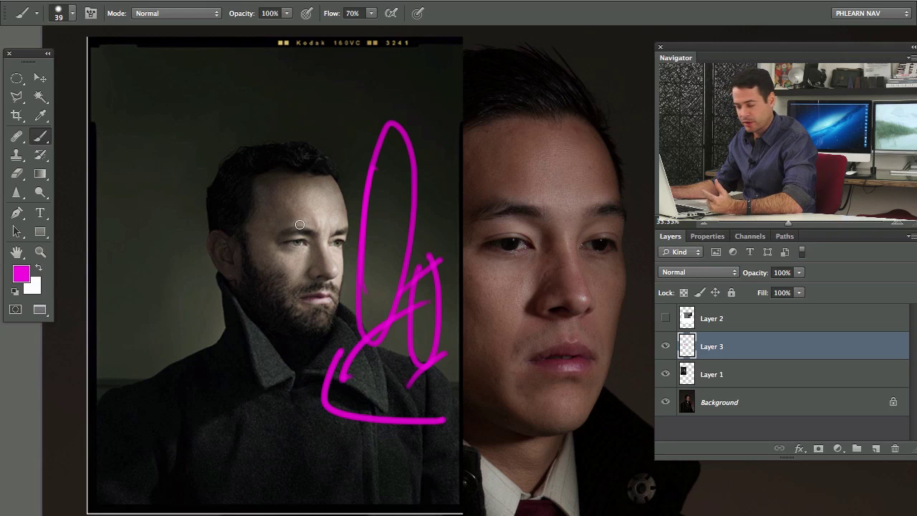
Step: Sketch a hatched magenta light shape behind the reference man's head, try marking his face, and undo the last strokes
mouse_move(155, 247)
left_mouse_down()
mouse_move(166, 277)
mouse_move(182, 276)
mouse_move(195, 328)
left_mouse_up()
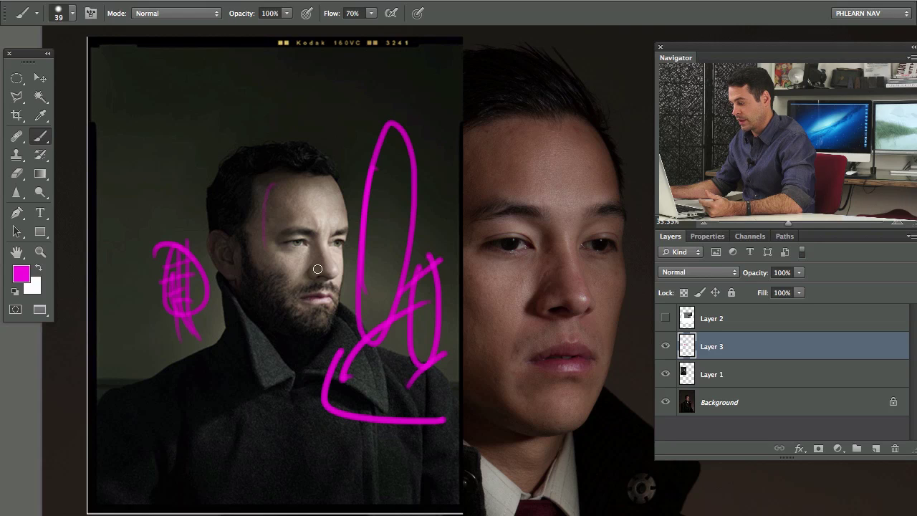
mouse_move(318, 269)
left_mouse_down()
mouse_move(277, 278)
mouse_move(275, 308)
left_mouse_up()
key("ctrl+alt+z")
key("ctrl+alt+z")
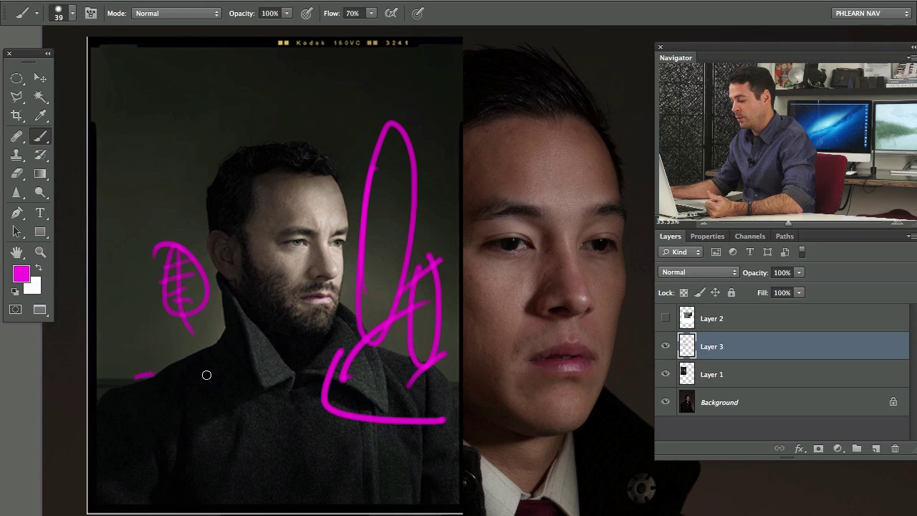
Step: Sketch a magenta horizontal line across the reference man's shoulders with an upward arrow behind him and further lines across his coat
mouse_move(206, 374)
left_mouse_down()
mouse_move(415, 378)
mouse_move(168, 376)
mouse_move(154, 335)
mouse_move(145, 166)
mouse_move(175, 157)
left_mouse_up()
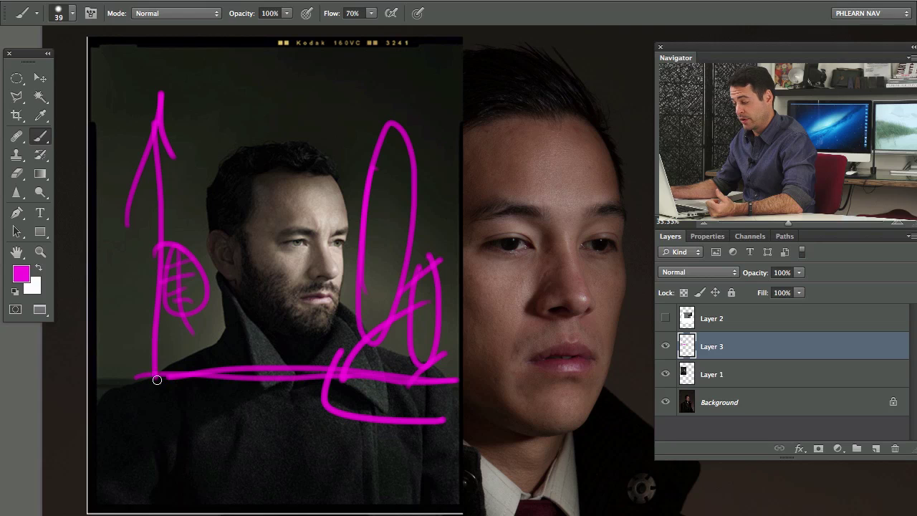
left_click_drag(142, 384, 201, 460)
left_click_drag(423, 384, 405, 415)
left_click_drag(175, 441, 469, 437)
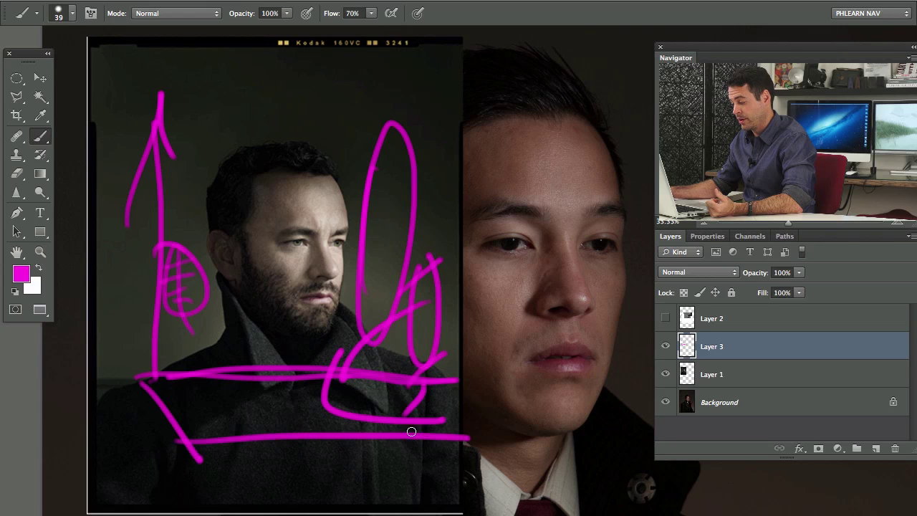
mouse_move(387, 415)
left_mouse_down()
mouse_move(364, 321)
mouse_move(409, 304)
left_mouse_up()
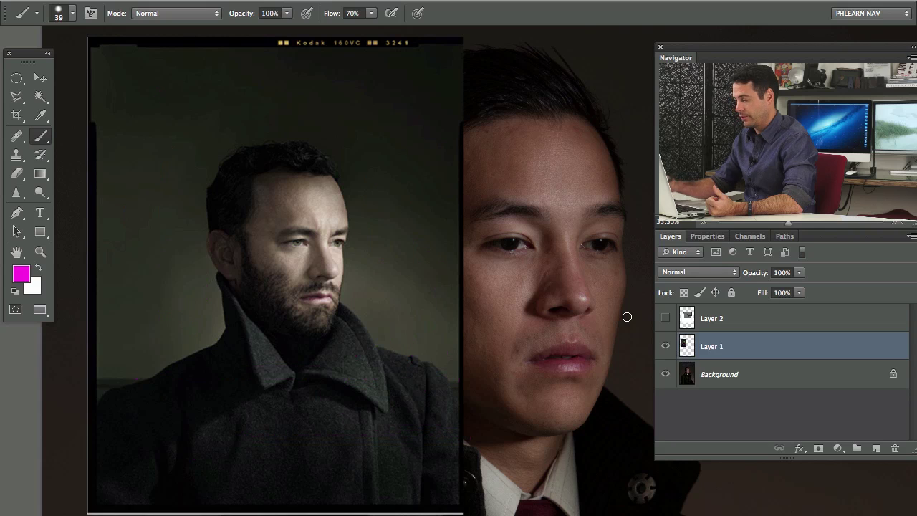
Step: Delete the magenta annotation layer and hide the reference portrait on Layer 1 to view the studio portrait alone
key("Delete")
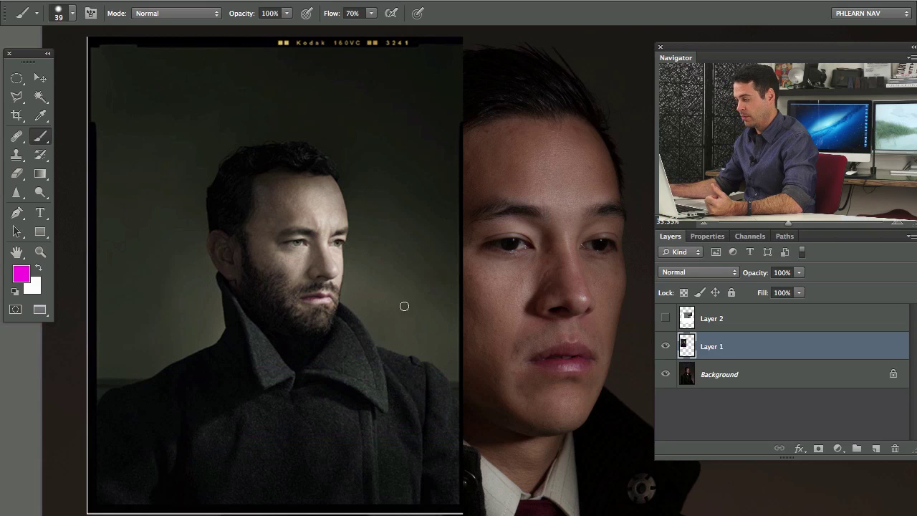
left_click(664, 349)
key("super+minus")
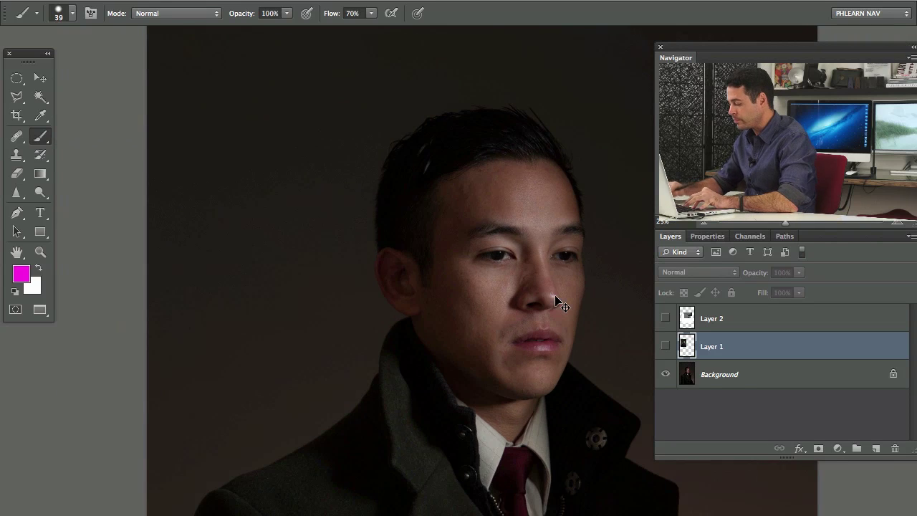
key("super+minus")
left_click_drag(409, 375, 358, 332)
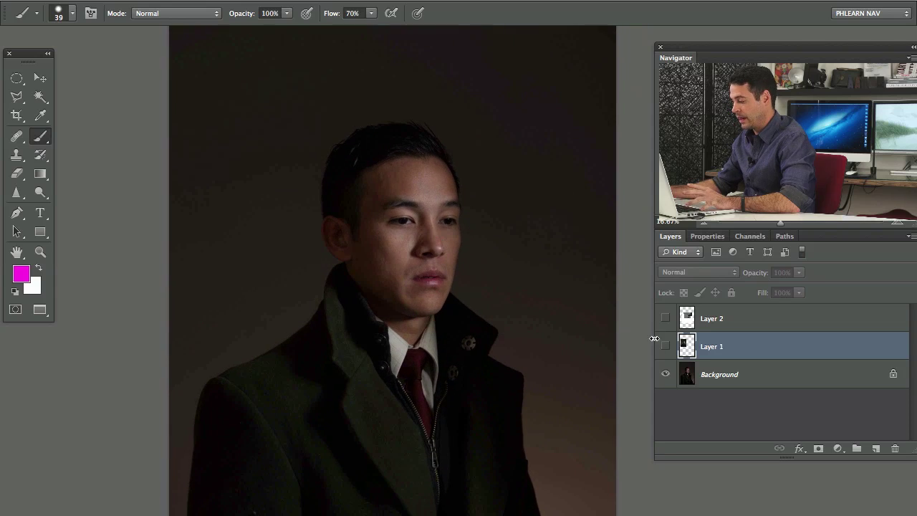
Step: Show the reference portrait briefly over the studio portrait to compare them, then hide it
left_click(665, 347)
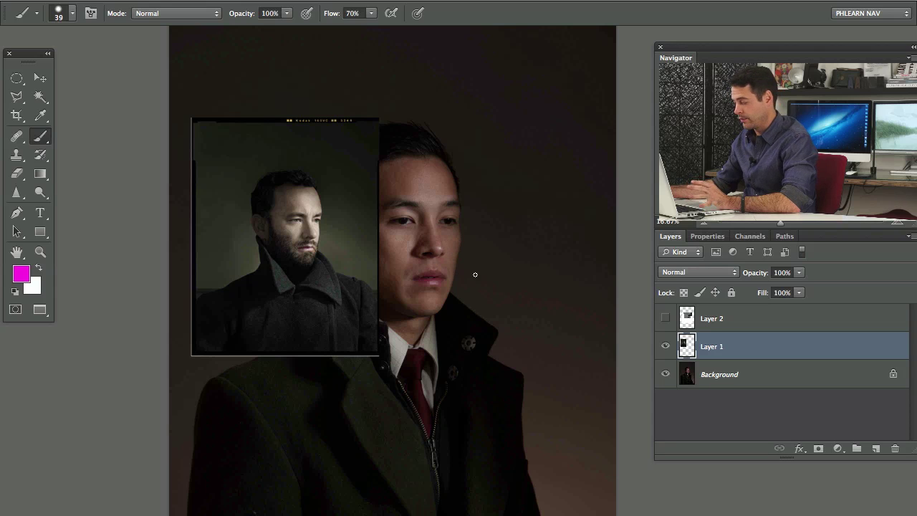
left_click(665, 347)
scroll(511, 436, "down", 5)
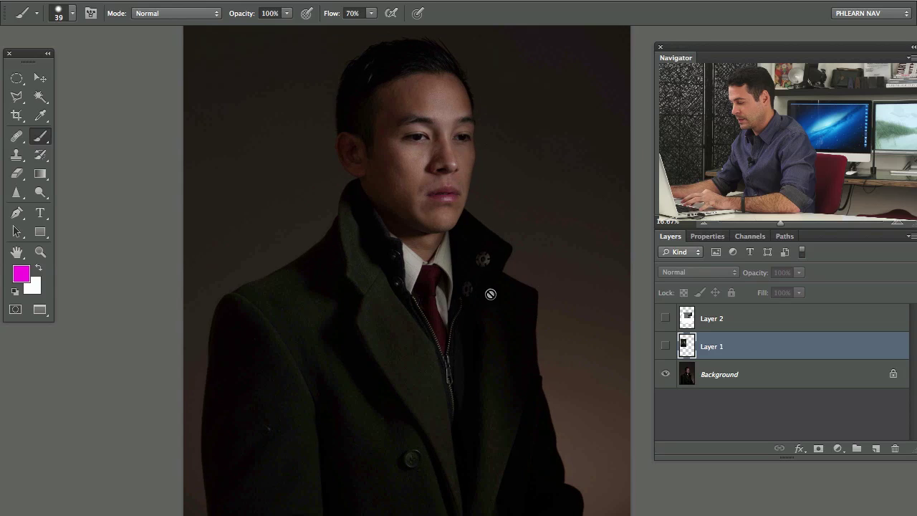
Step: Check the lighting diagram on Layer 2, then hide it and compare the studio face with the reference on Layer 1
left_click(665, 318)
key("super+equal")
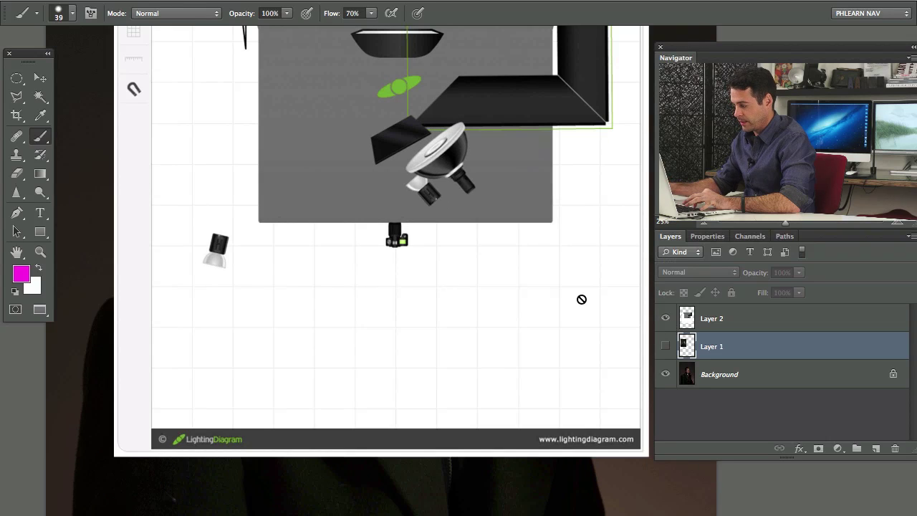
left_click_drag(523, 219, 526, 315)
left_click(667, 319)
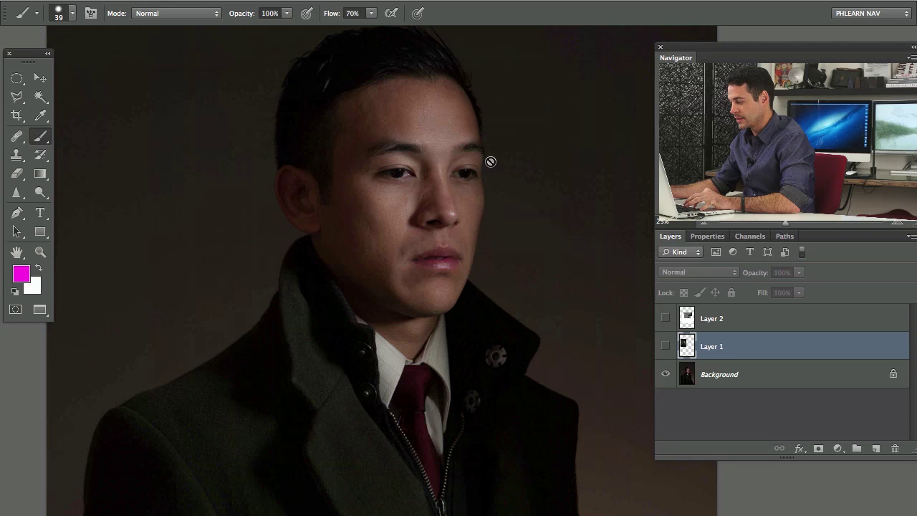
left_click(666, 347)
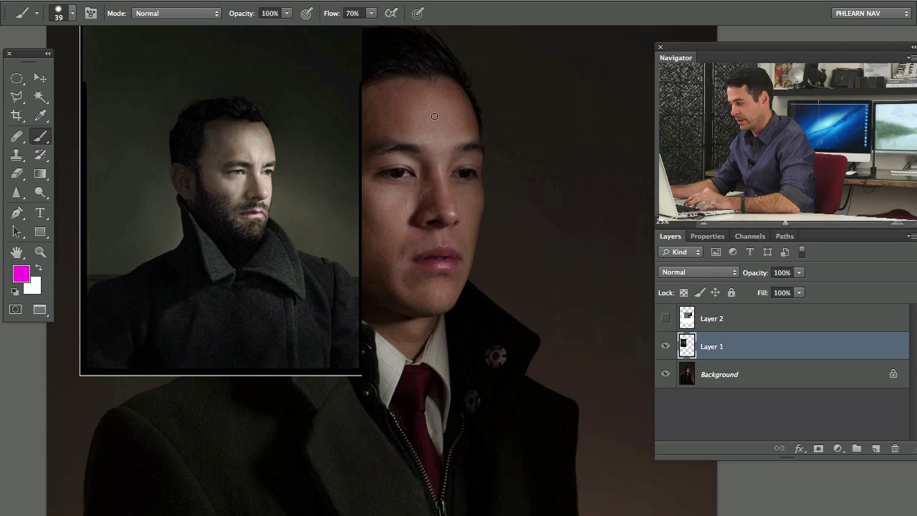
left_click(666, 345)
Step: Show the lighting diagram on Layer 2 and examine the full setup and the website credit beneath it
left_click(667, 317)
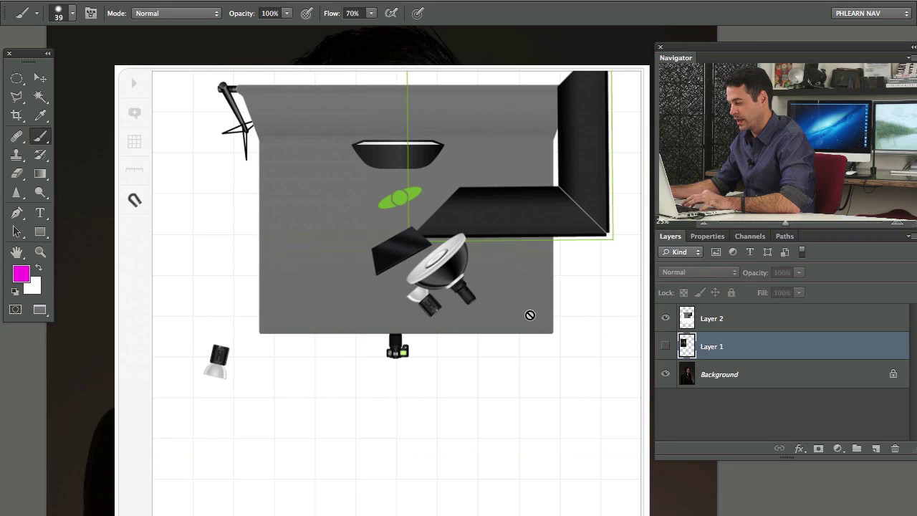
key("super+plus")
left_click_drag(429, 287, 433, 330)
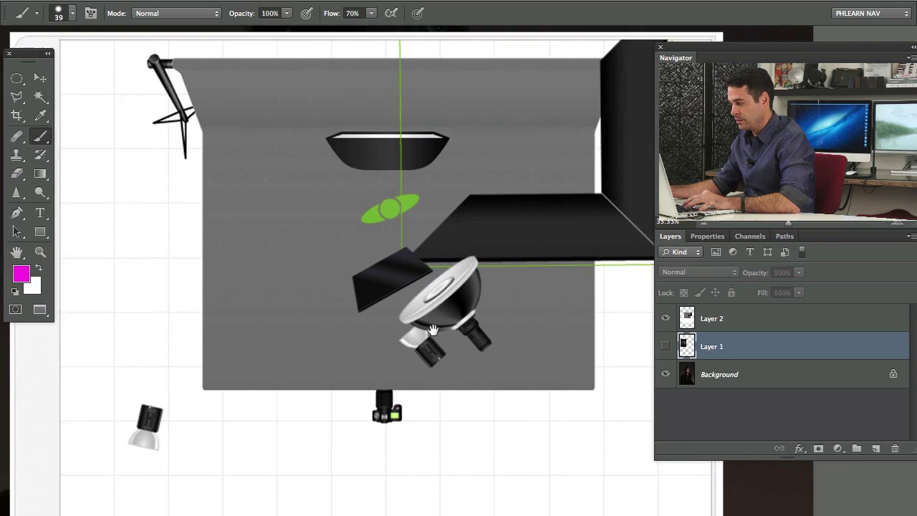
left_click_drag(404, 465, 410, 318)
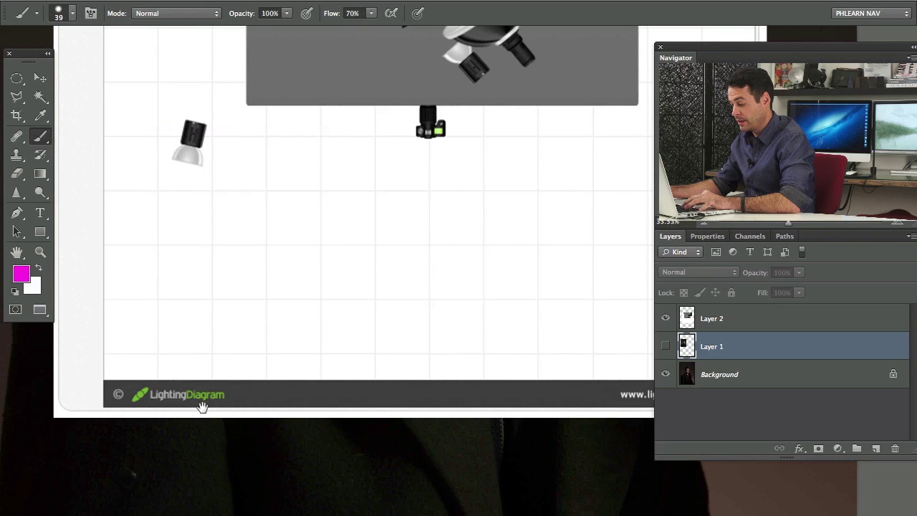
mouse_move(418, 208)
left_mouse_down()
mouse_move(346, 428)
mouse_move(358, 477)
left_mouse_up()
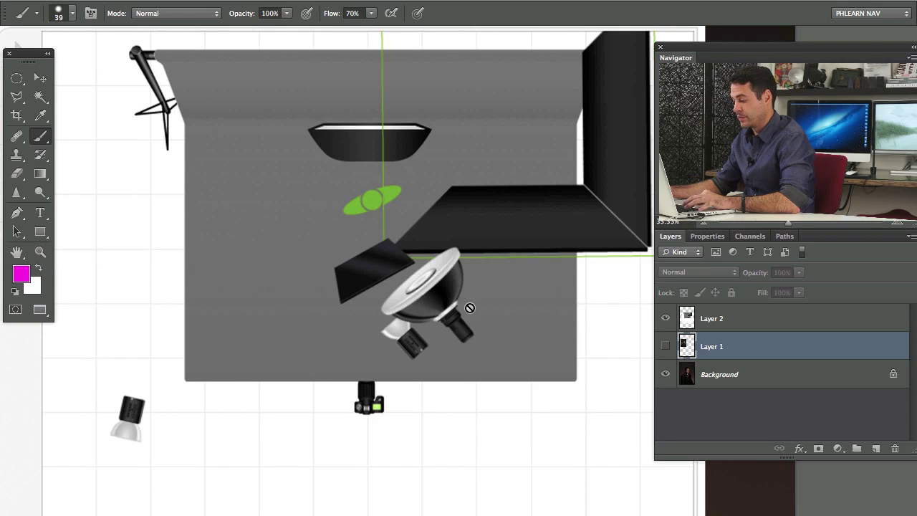
Step: Hide the lighting diagram and compare the studio portrait's face and coat with the reference portrait
left_click(665, 319)
left_click_drag(590, 444, 571, 329)
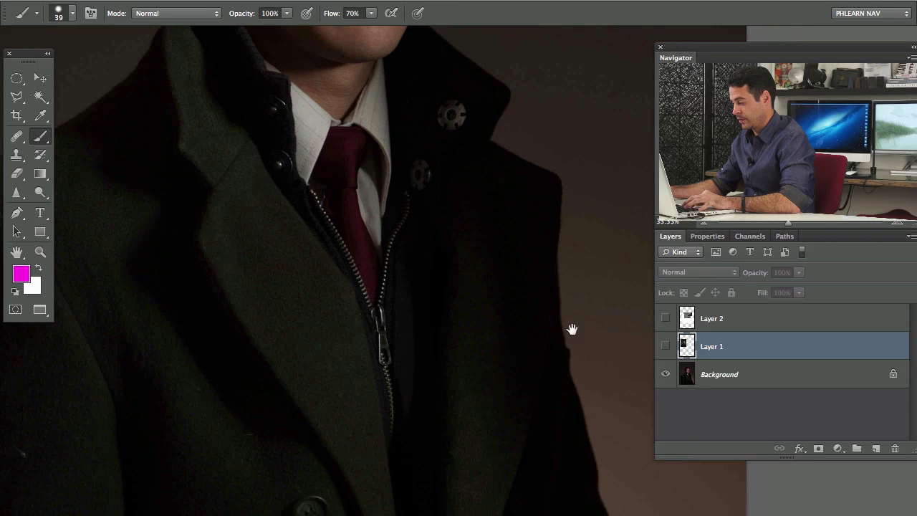
scroll(583, 368, "down", 3)
left_click(665, 346)
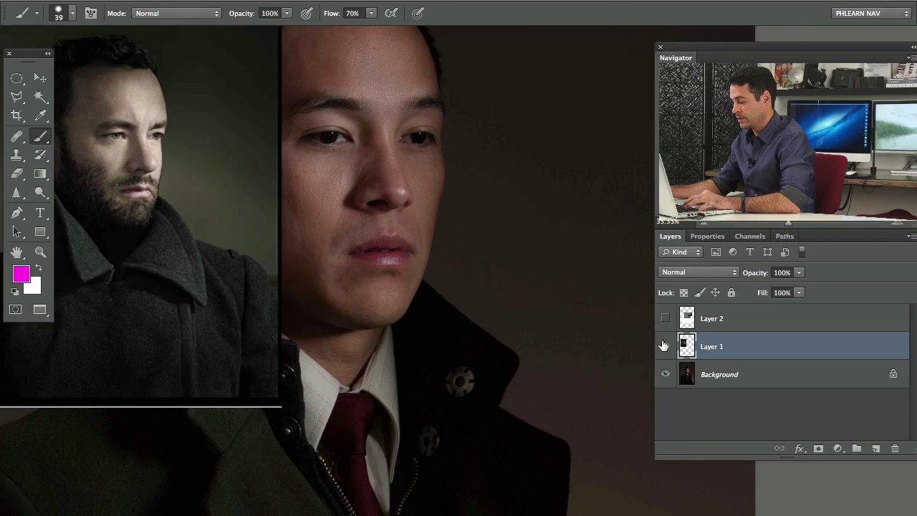
left_click(666, 346)
Step: Show the lighting diagram and examine the placement of the lights and black panels around the subject
left_click(665, 318)
left_click_drag(437, 241, 462, 279)
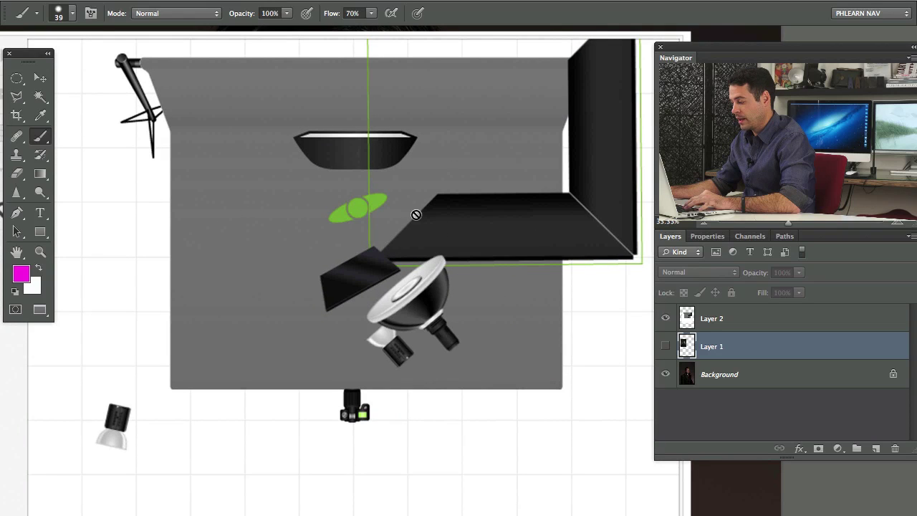
scroll(442, 214, "up", 1)
scroll(442, 215, "right", 2)
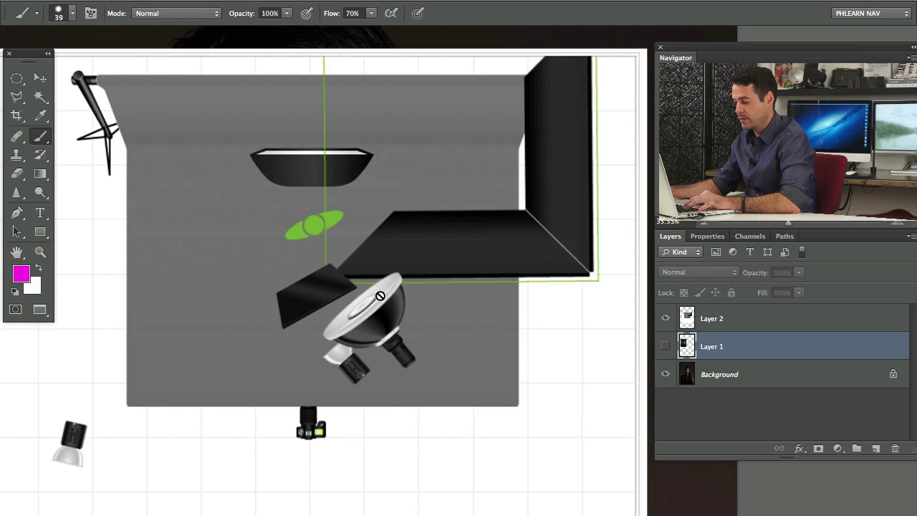
Step: Toggle the lighting diagram off and on to relate the setup to the light on the model's face and hair
left_click(665, 318)
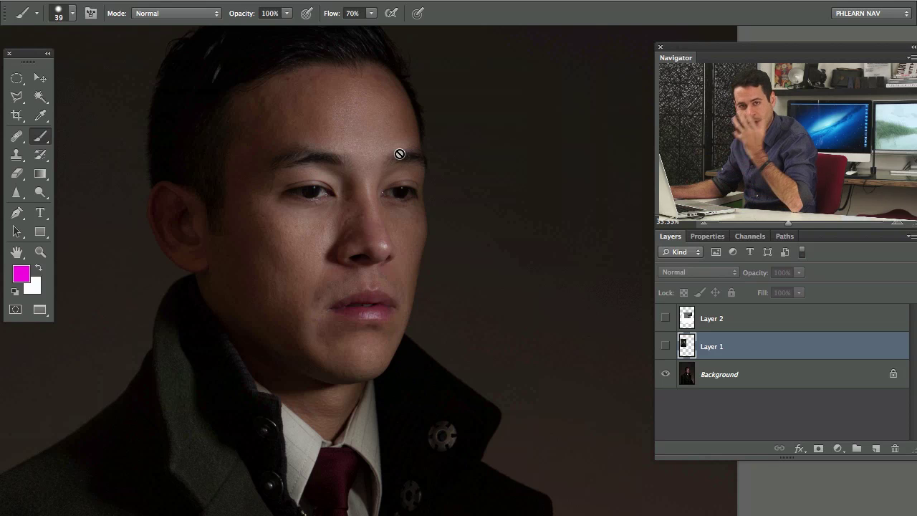
left_click(665, 318)
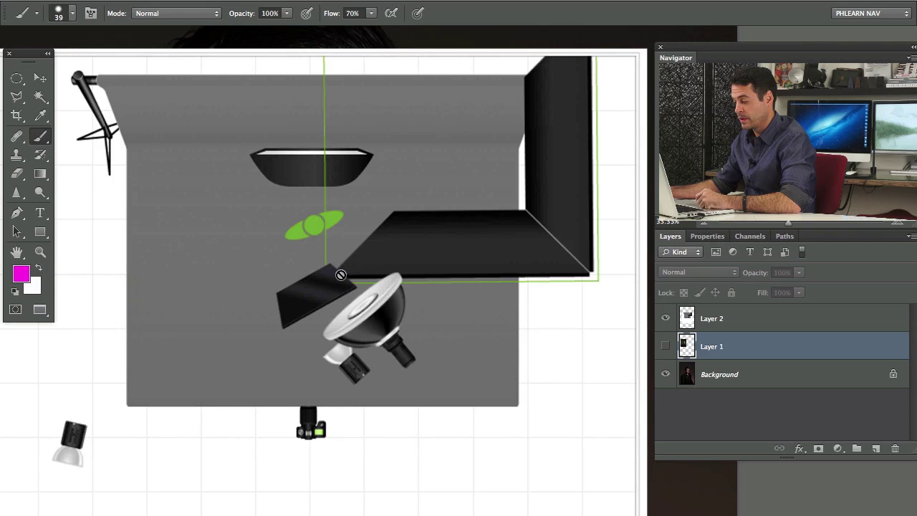
left_click(665, 318)
left_click_drag(393, 294, 406, 380)
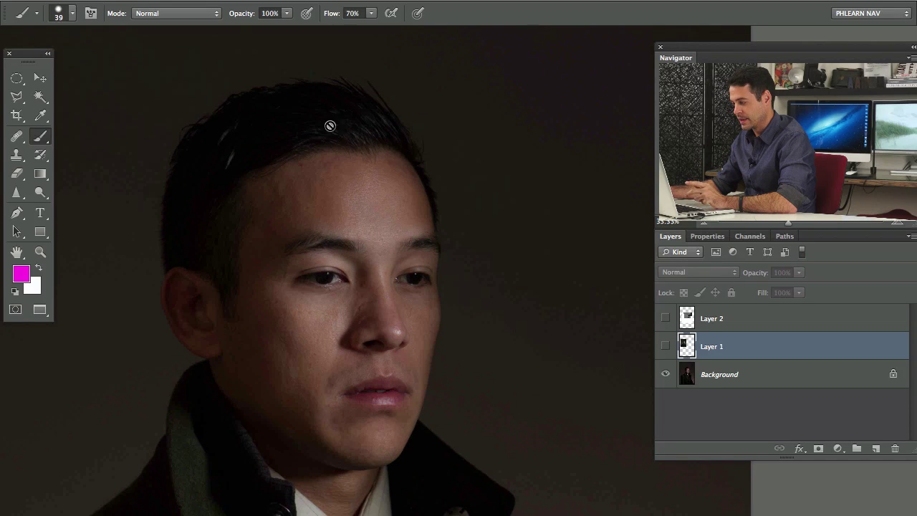
Step: Show the lighting diagram again and examine the overhead light, the camera position, the distant light and the corner panels
left_click(665, 318)
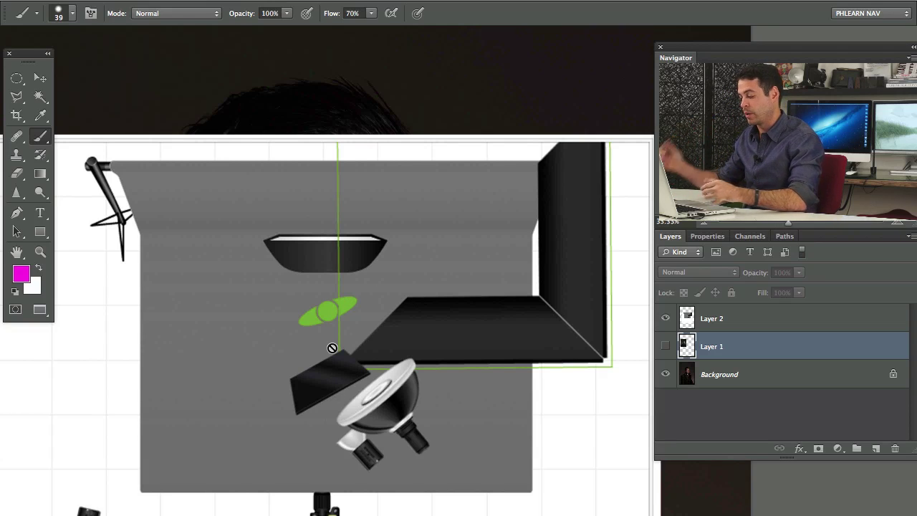
left_click_drag(425, 348, 463, 262)
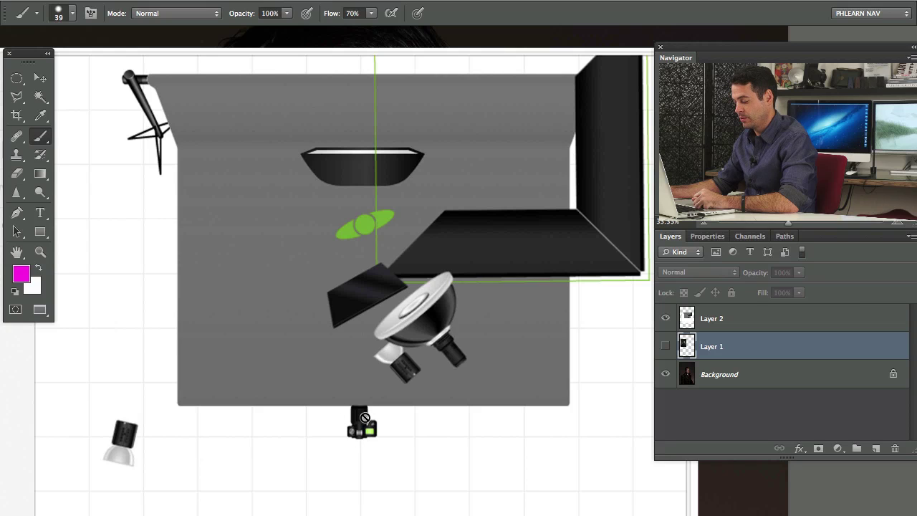
scroll(322, 385, "down", 2)
scroll(321, 385, "left", 2)
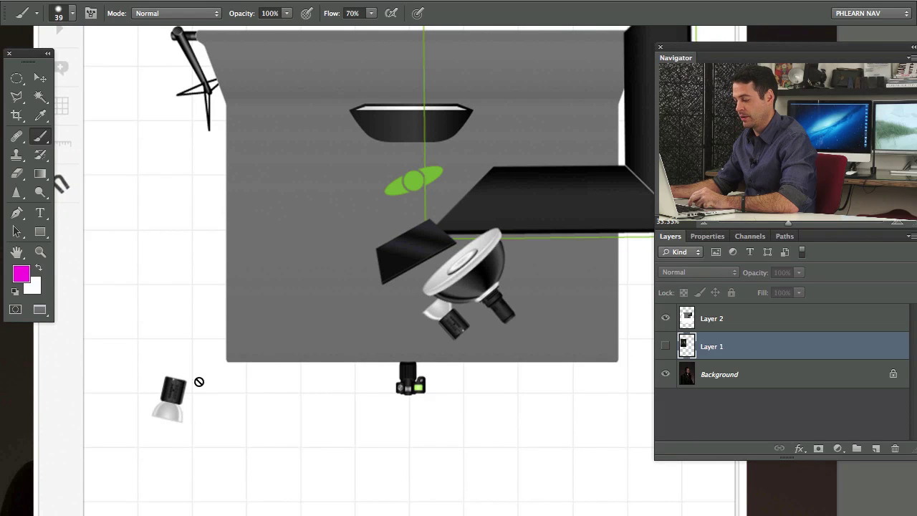
scroll(365, 385, "up", 3)
scroll(365, 384, "right", 3)
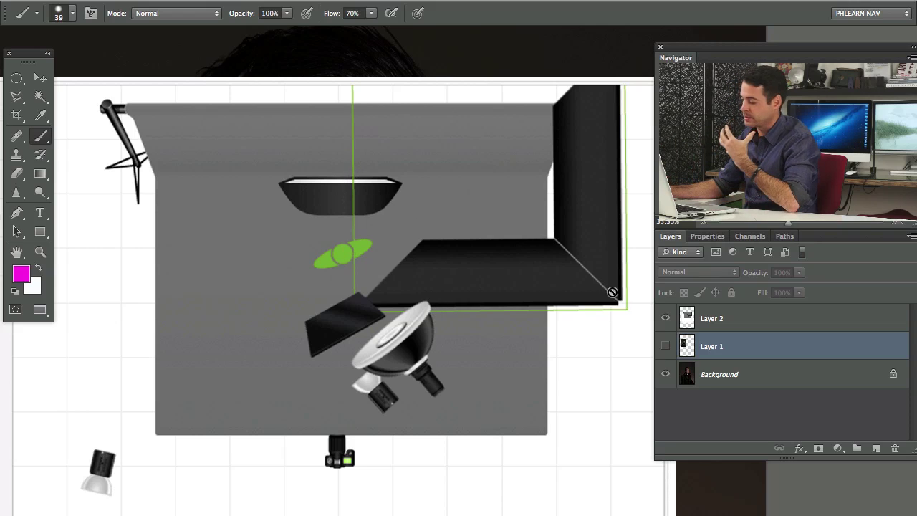
Step: Hide the lighting diagram and show the reference portrait on Layer 1 beside the full studio portrait
left_click(666, 318)
key("ctrl+minus")
key("ctrl+minus")
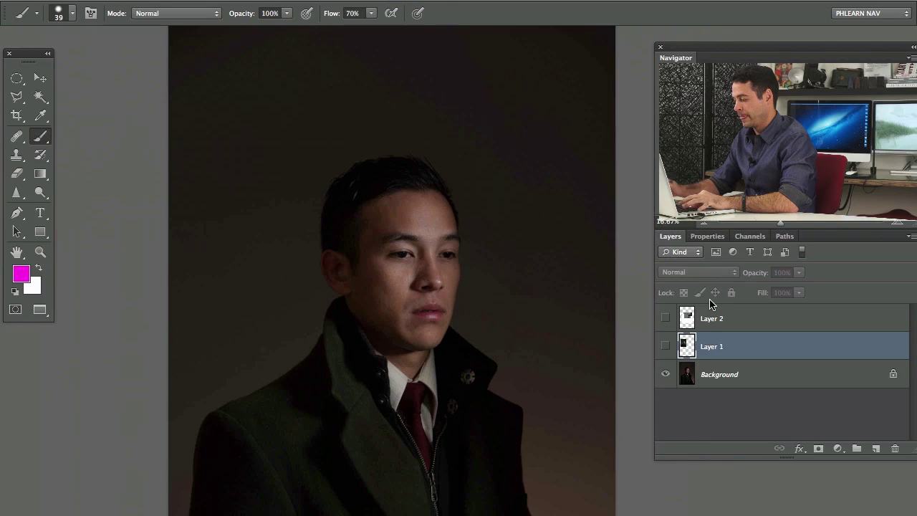
left_click_drag(459, 318, 460, 229)
left_click(666, 346)
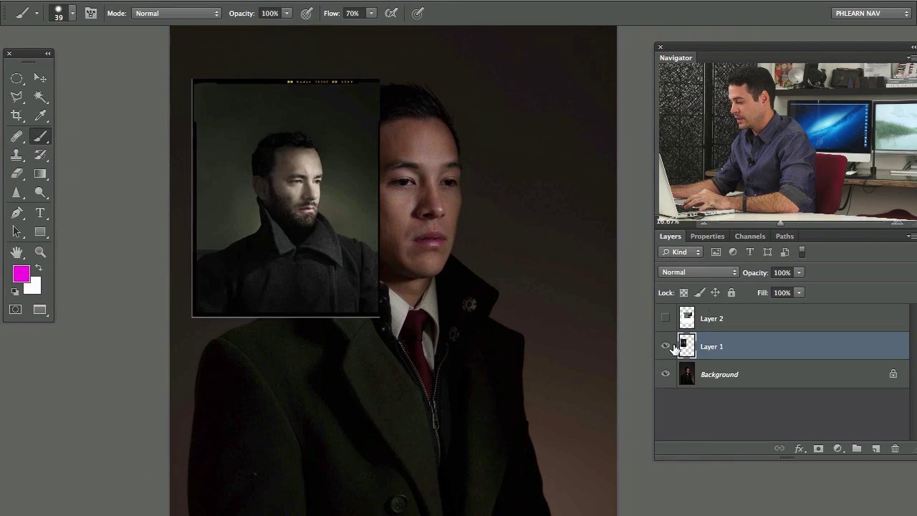
left_click_drag(464, 280, 426, 247)
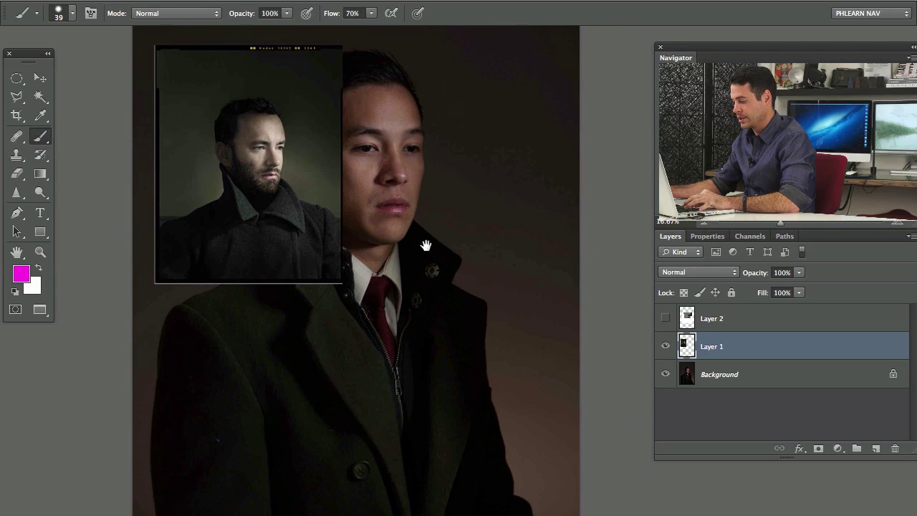
left_click_drag(364, 299, 382, 278)
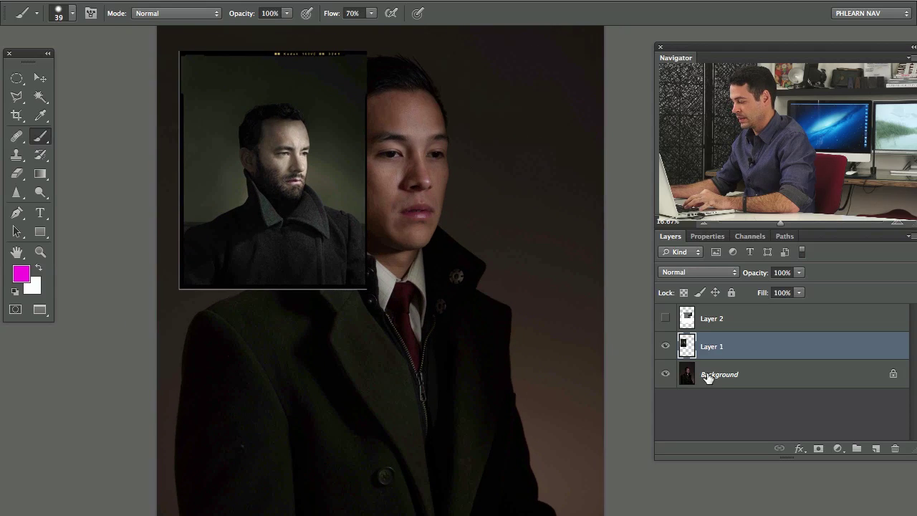
Step: Add a Hue/Saturation adjustment layer directly above the Background layer and open its settings
left_click(706, 375)
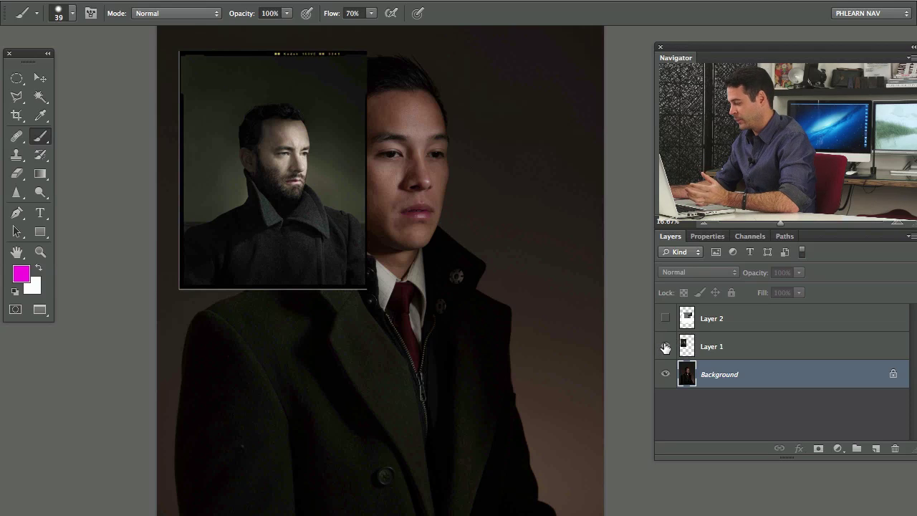
left_click(838, 448)
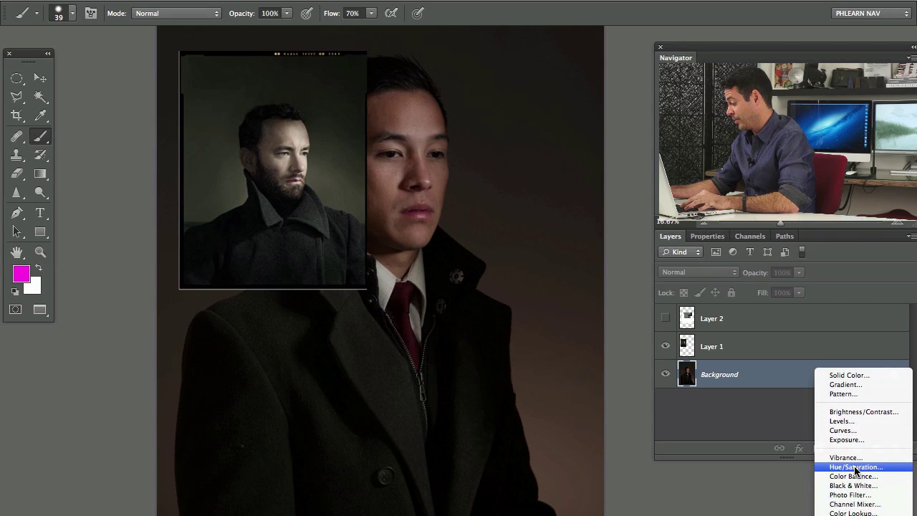
left_click(855, 466)
left_click(671, 236)
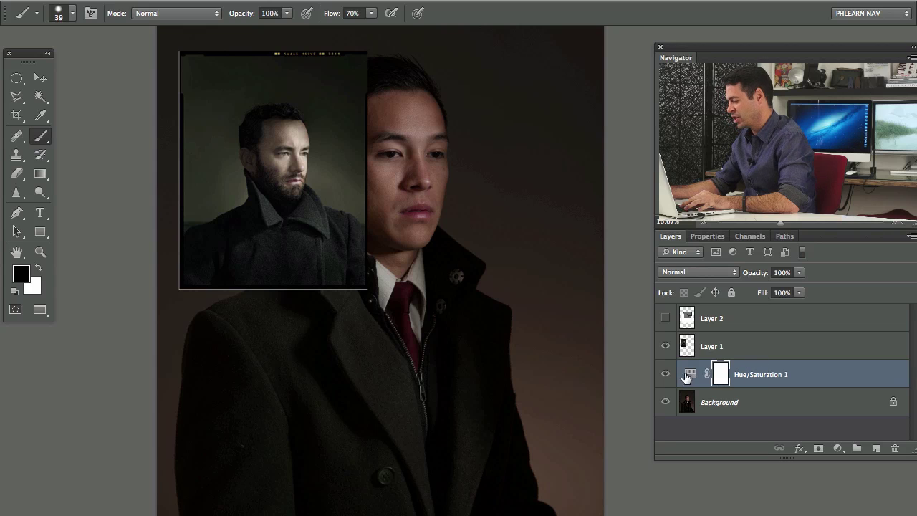
double_click(688, 375)
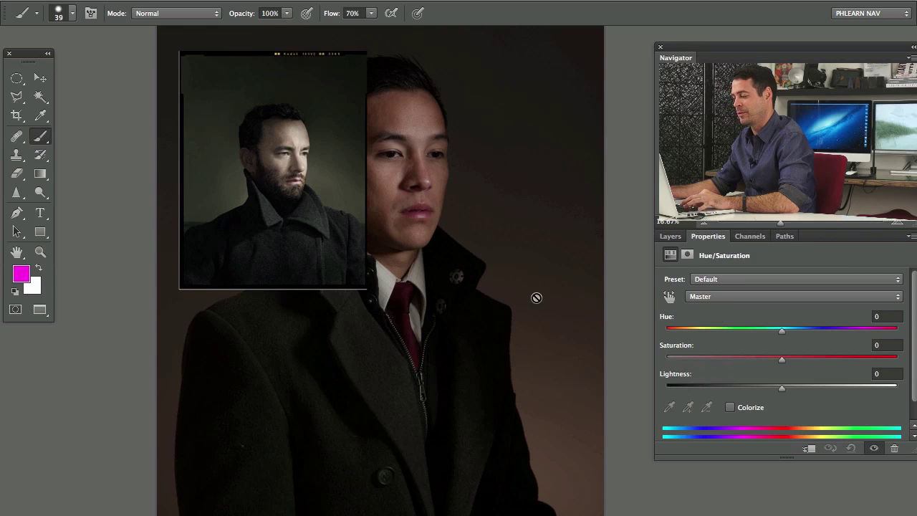
left_click_drag(498, 290, 508, 273)
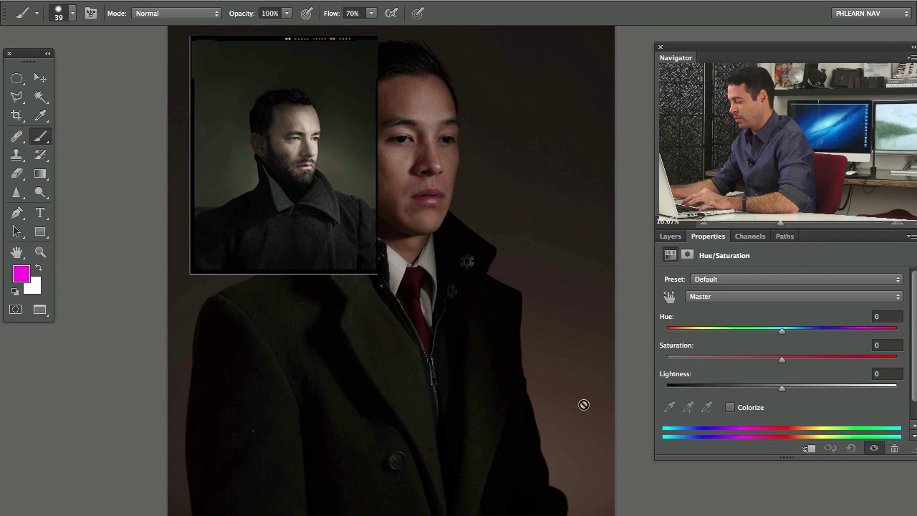
Step: Keep the Default preset and limit the Hue/Saturation adjustment to the Yellows range
left_click(723, 279)
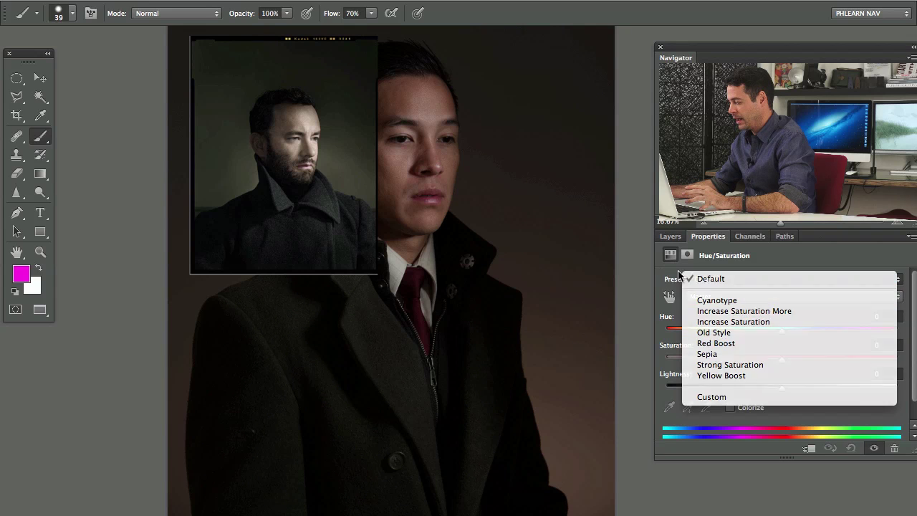
key("Escape")
left_click(727, 296)
left_click(728, 323)
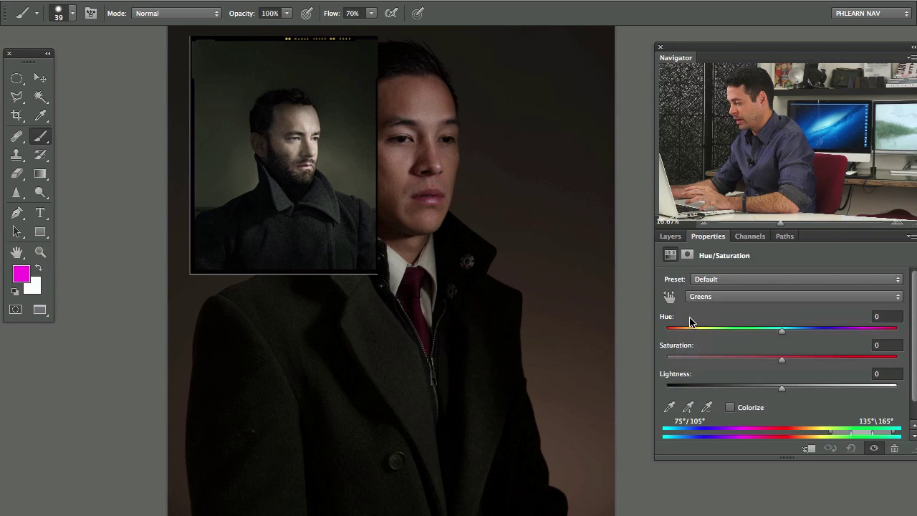
left_click(707, 301)
left_click(709, 287)
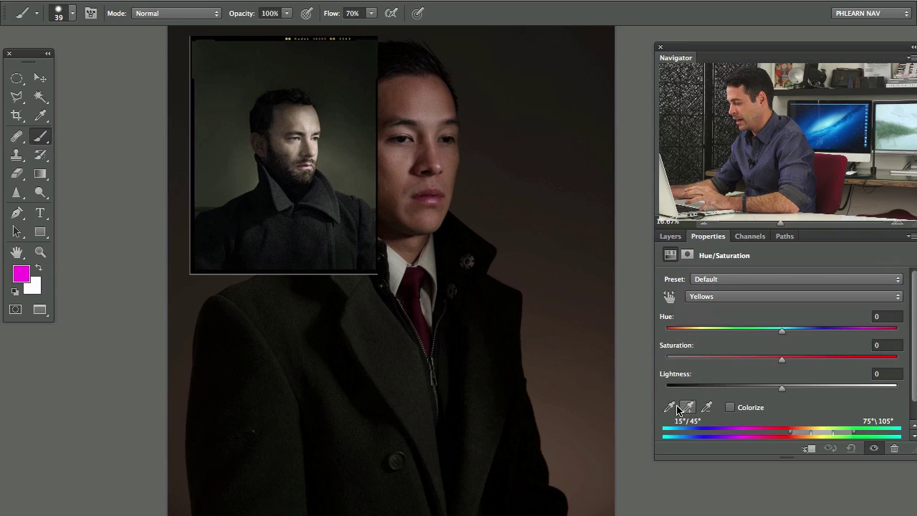
Step: Sample the backdrop and skin with the adjustment's eyedropper, finishing on the brown backdrop to target its colour range
left_click(669, 407)
left_click(580, 435)
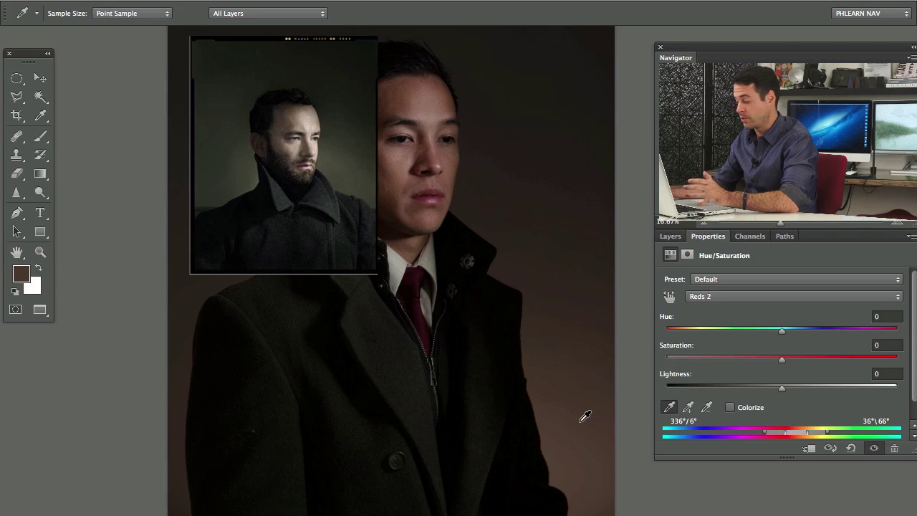
left_click(432, 130)
left_click(425, 109)
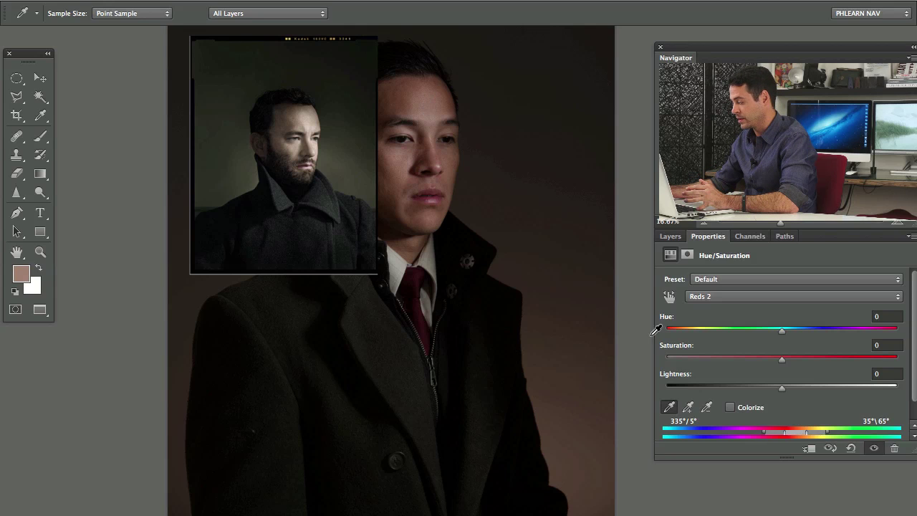
left_click_drag(450, 167, 594, 471)
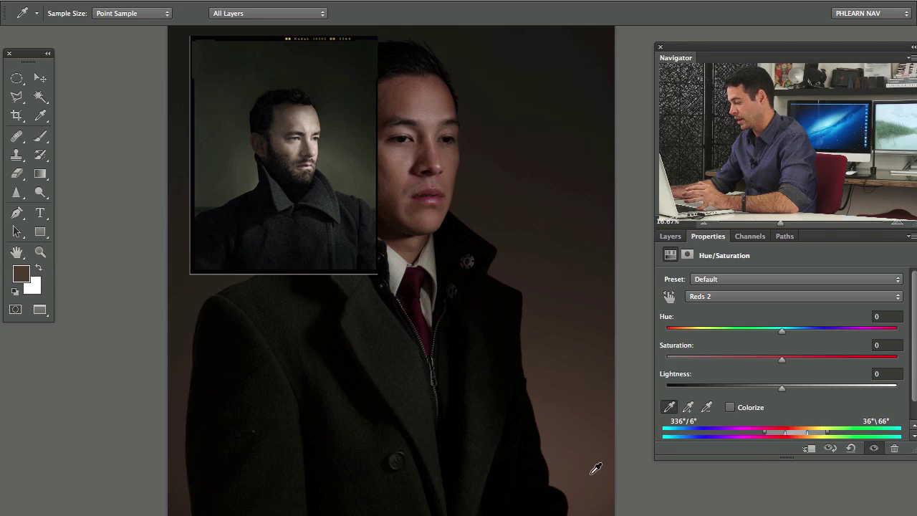
Step: Shift the sampled reds toward green with Hue +40, Saturation -32 and Lightness -14
left_click_drag(782, 334, 838, 337)
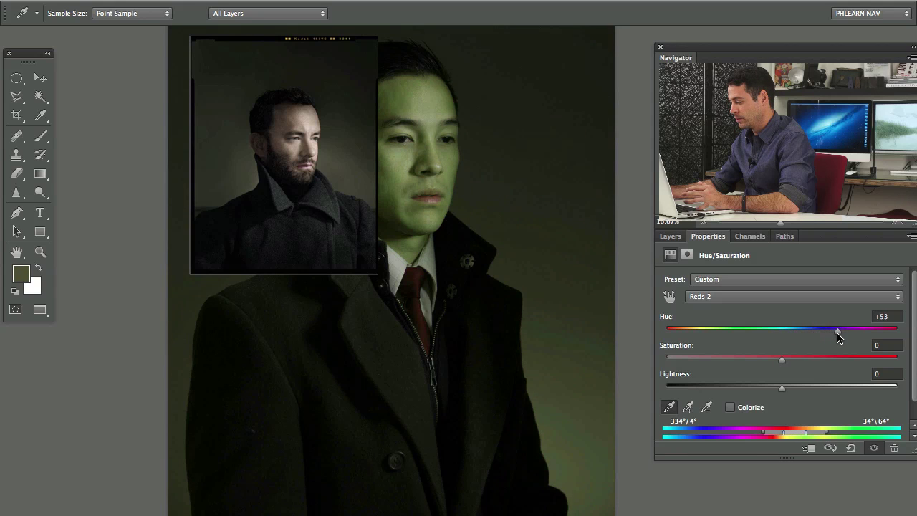
left_click_drag(779, 364, 764, 386)
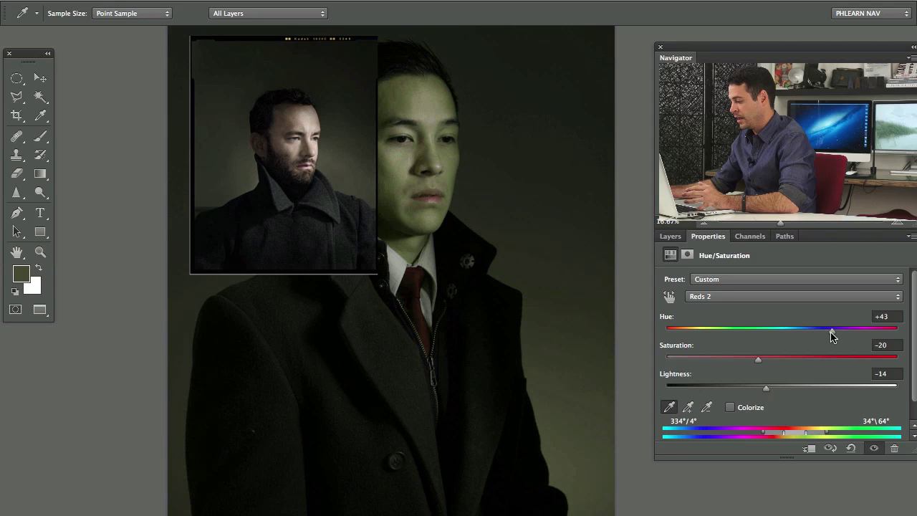
mouse_move(832, 337)
left_mouse_down()
mouse_move(817, 335)
mouse_move(828, 336)
left_mouse_up()
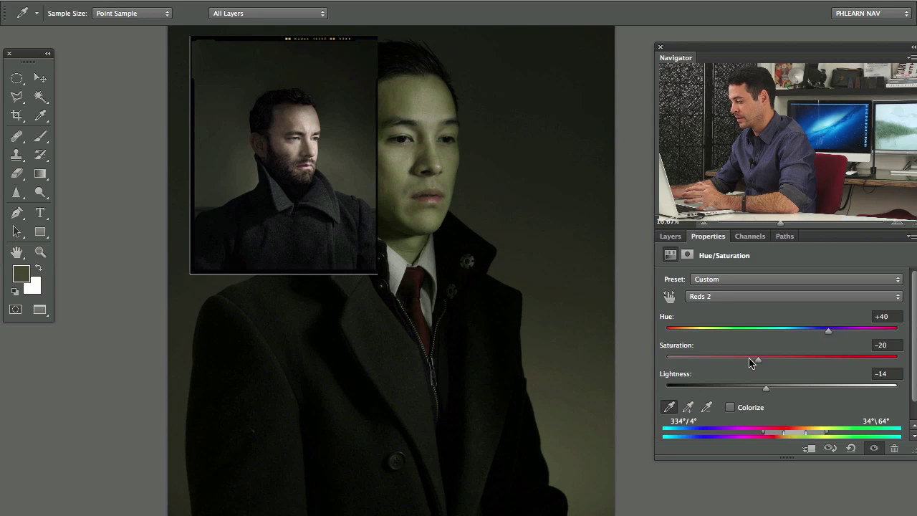
left_click_drag(743, 363, 744, 362)
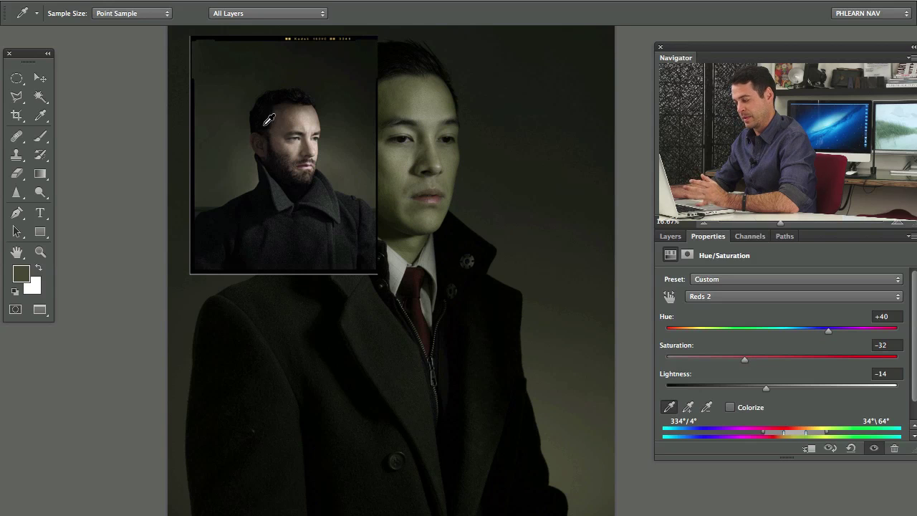
Step: Toggle the Hue/Saturation layer off and on to compare the colour shift with the reference portrait
left_click(670, 237)
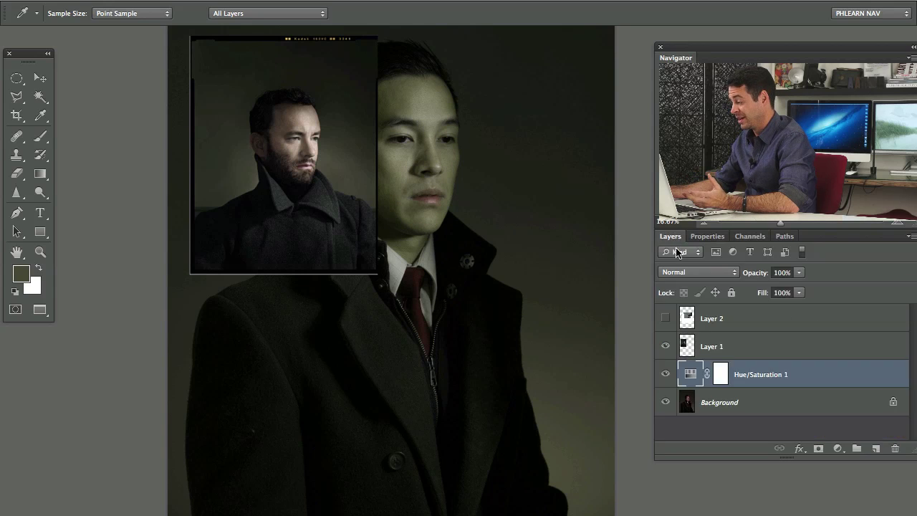
left_click(665, 374)
left_click(665, 374)
left_click(665, 375)
left_click(666, 376)
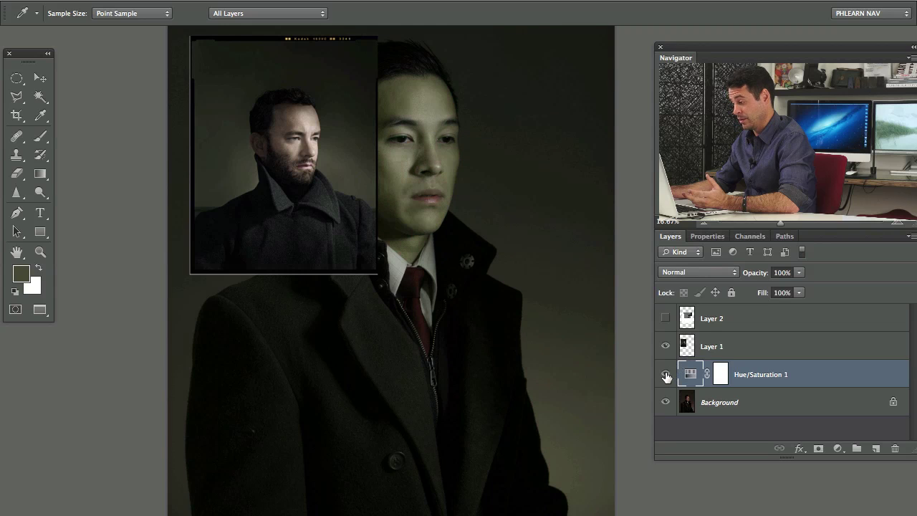
Step: Hide the reference portrait on Layer 1 and compare the full studio portrait with and without the Hue/Saturation layer
left_click(665, 347)
left_click(667, 374)
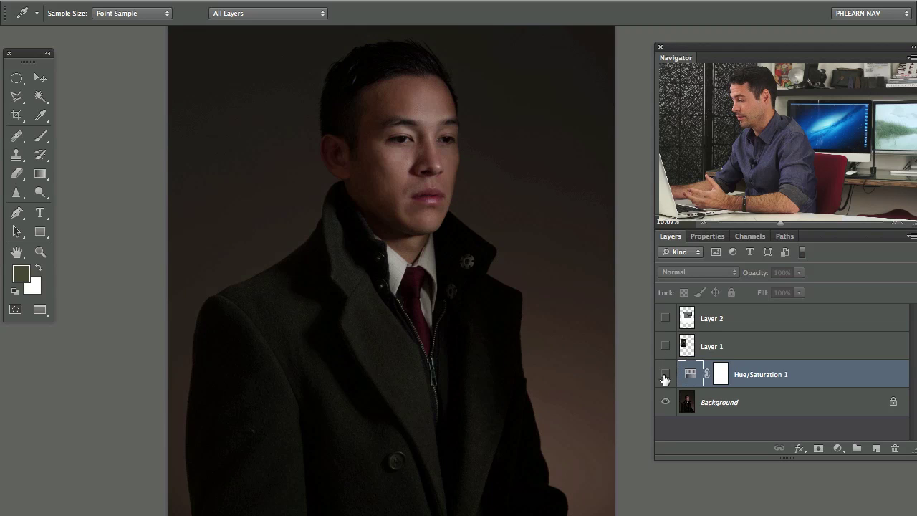
left_click(665, 377)
left_click(666, 376)
left_click(665, 375)
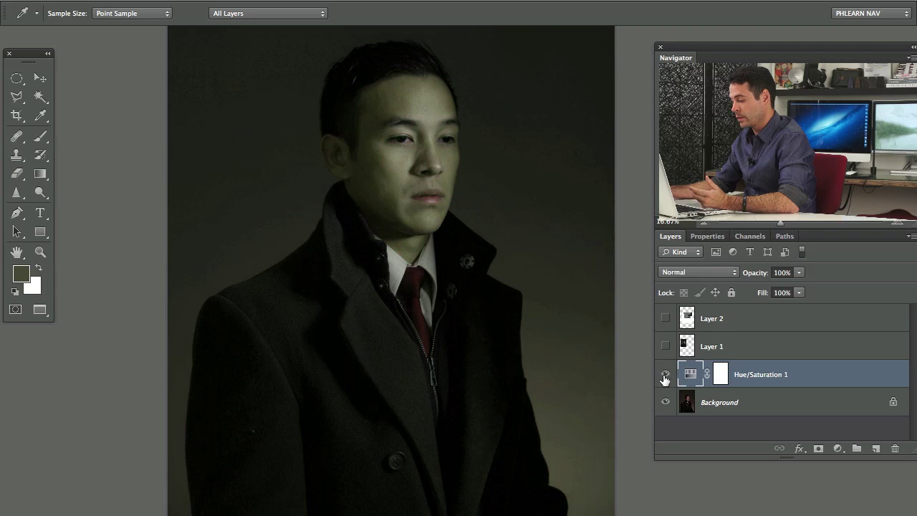
left_click(666, 375)
left_click(665, 375)
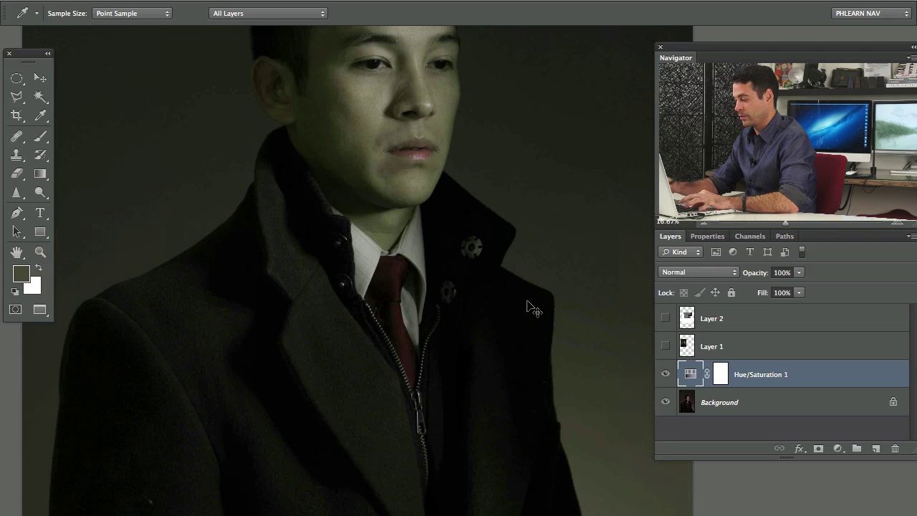
Step: Paint black on the Hue/Saturation mask over the forehead, cheek and ear on the model's near side to remove the green tint
key("ctrl+plus")
left_click_drag(412, 237, 435, 380)
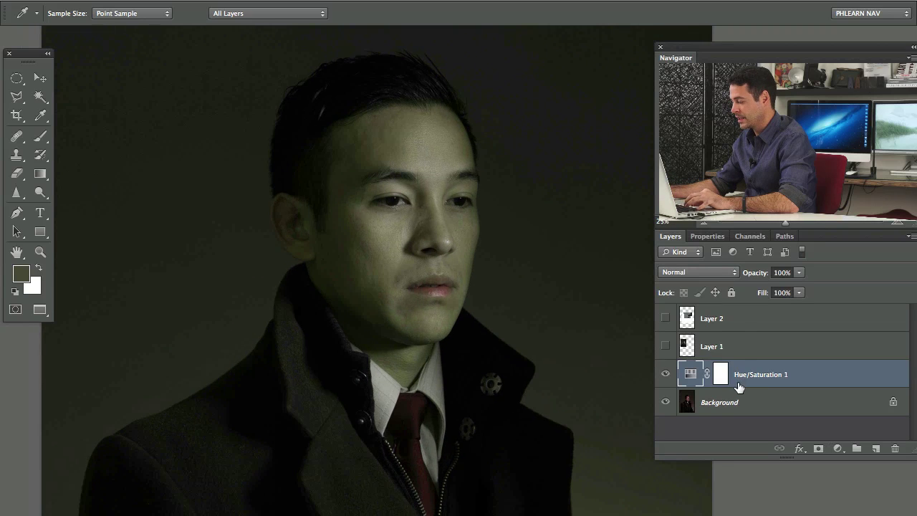
left_click(720, 374)
key("b")
key("d")
left_click_drag(365, 252, 390, 252)
left_click_drag(384, 239, 385, 373)
mouse_move(380, 253)
left_mouse_down()
mouse_move(370, 255)
mouse_move(385, 250)
mouse_move(384, 214)
left_mouse_up()
mouse_move(375, 162)
left_mouse_down()
mouse_move(380, 254)
mouse_move(366, 261)
mouse_move(346, 150)
mouse_move(329, 168)
mouse_move(333, 226)
left_mouse_up()
mouse_move(331, 233)
left_mouse_down()
mouse_move(316, 234)
mouse_move(290, 207)
left_mouse_up()
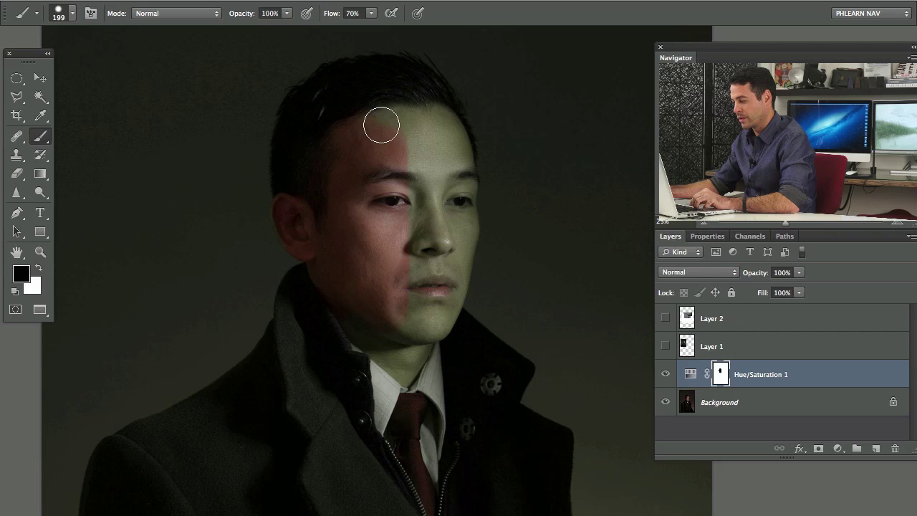
Step: Mask the green tint off the rest of the model's face, neck and tie with the black brush
mouse_move(380, 123)
left_mouse_down()
mouse_move(400, 148)
mouse_move(440, 138)
mouse_move(436, 114)
mouse_move(447, 161)
mouse_move(420, 121)
mouse_move(428, 151)
mouse_move(397, 139)
mouse_move(371, 152)
mouse_move(446, 117)
mouse_move(457, 201)
left_mouse_up()
mouse_move(460, 199)
left_mouse_down()
mouse_move(454, 246)
mouse_move(460, 184)
mouse_move(449, 312)
mouse_move(443, 335)
mouse_move(429, 336)
mouse_move(411, 308)
mouse_move(408, 175)
mouse_move(428, 157)
mouse_move(428, 270)
mouse_move(447, 259)
mouse_move(455, 197)
mouse_move(463, 195)
mouse_move(458, 177)
mouse_move(413, 337)
mouse_move(446, 281)
mouse_move(412, 482)
mouse_move(398, 484)
mouse_move(362, 395)
mouse_move(347, 292)
left_mouse_up()
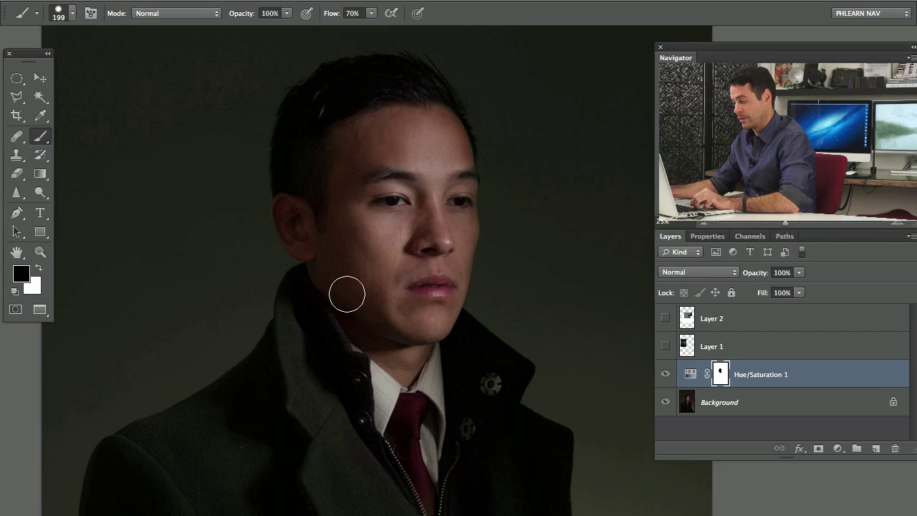
mouse_move(324, 181)
left_mouse_down()
mouse_move(382, 299)
mouse_move(428, 201)
mouse_move(433, 238)
left_mouse_up()
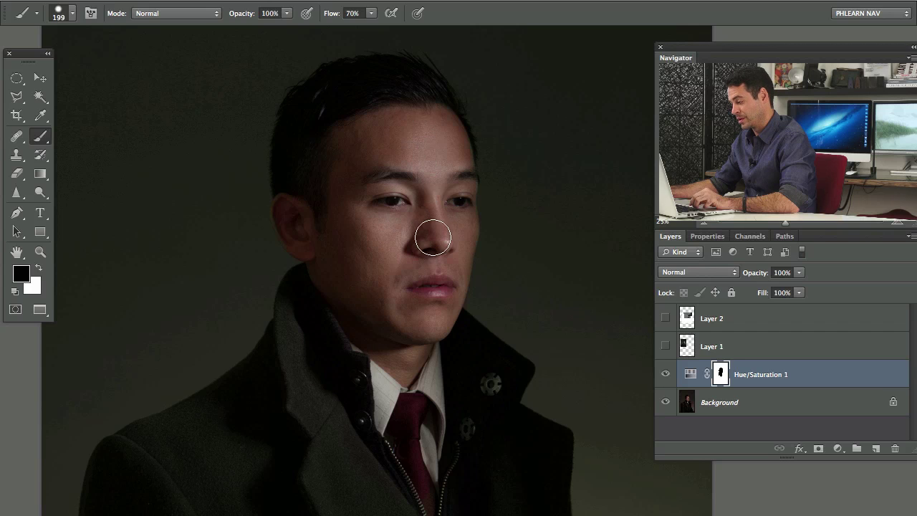
Step: Refine the mask along the far cheek, mouth, chin and jaw with a smaller black brush
key("super+plus")
key("super+plus")
left_click_drag(489, 234, 439, 288)
left_click_drag(430, 219, 395, 210)
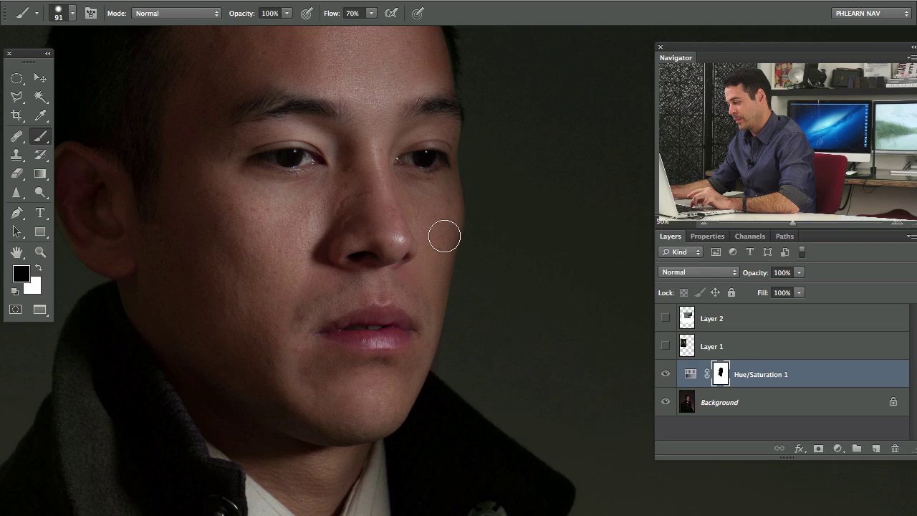
left_click_drag(338, 372, 365, 339)
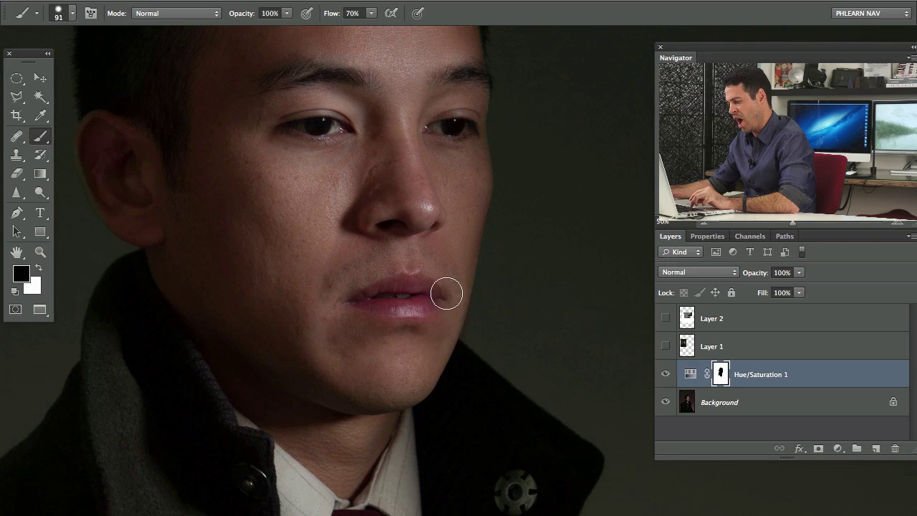
left_click_drag(368, 419, 448, 322)
mouse_move(400, 351)
left_mouse_down()
mouse_move(437, 369)
mouse_move(458, 366)
left_mouse_up()
Step: Clear the remaining green tint from the ear edge by painting black on the mask with a small brush
left_click_drag(376, 201, 390, 405)
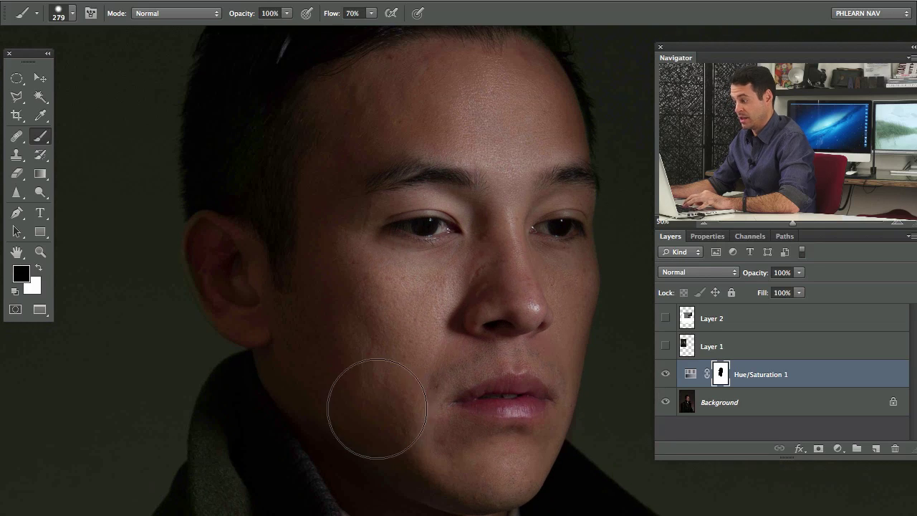
left_click_drag(254, 272, 215, 272)
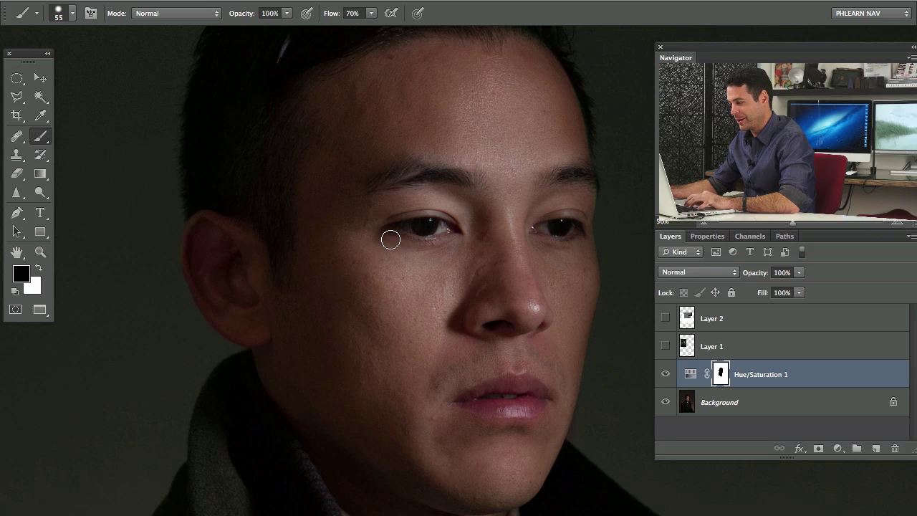
left_click_drag(376, 212, 380, 287)
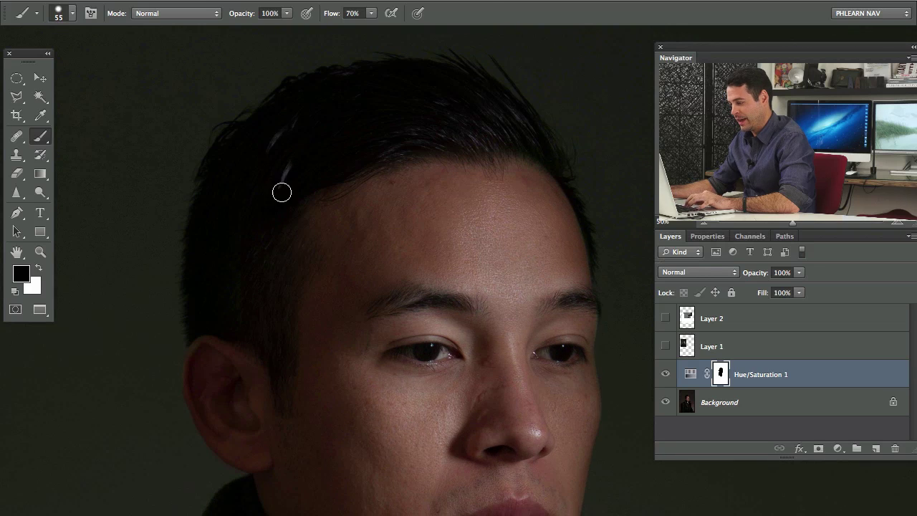
Step: View the whole portrait and briefly show the Layer 1 reference to compare the backdrop and skin colours
key("ctrl+minus")
key("ctrl+minus")
key("ctrl+minus")
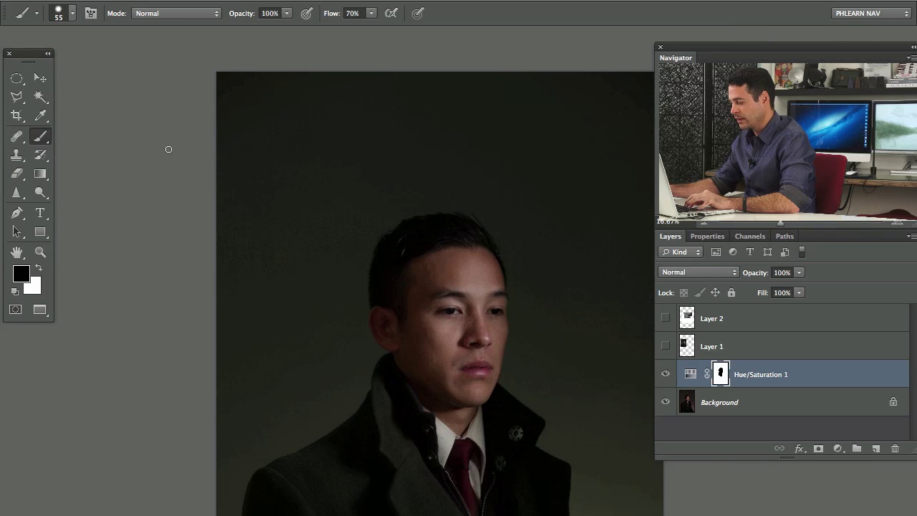
left_click_drag(400, 400, 373, 291)
left_click_drag(443, 273, 421, 211)
left_click(666, 346)
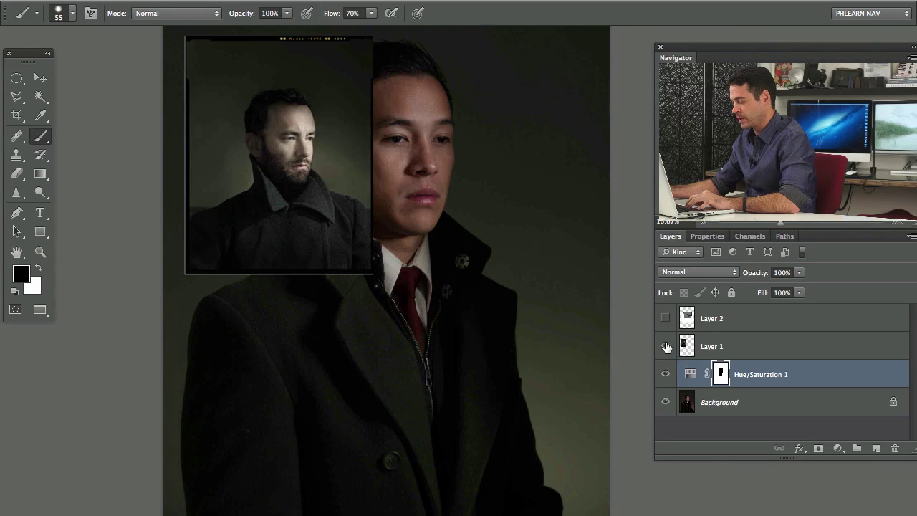
left_click(665, 346)
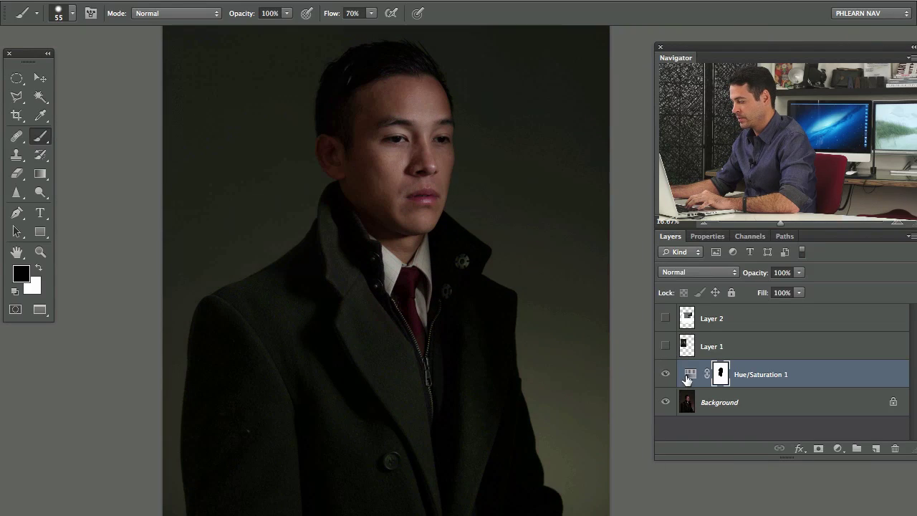
Step: Reopen the Hue/Saturation adjustment and set the Reds 2 range's Hue to +62
double_click(690, 373)
left_click(761, 297)
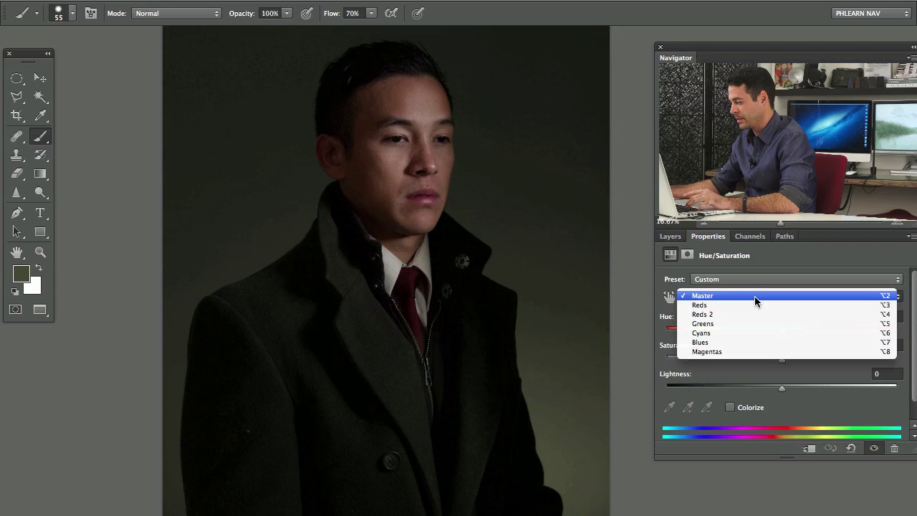
left_click(772, 313)
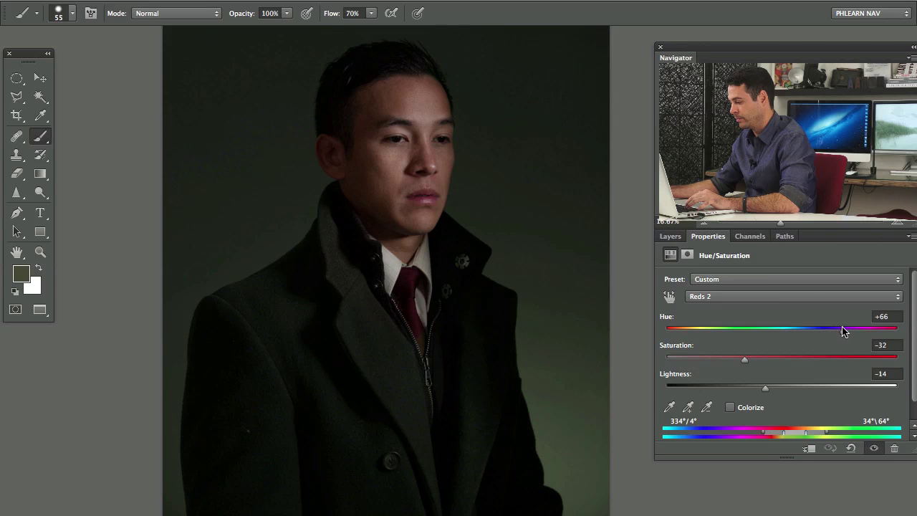
left_click_drag(842, 330, 807, 334)
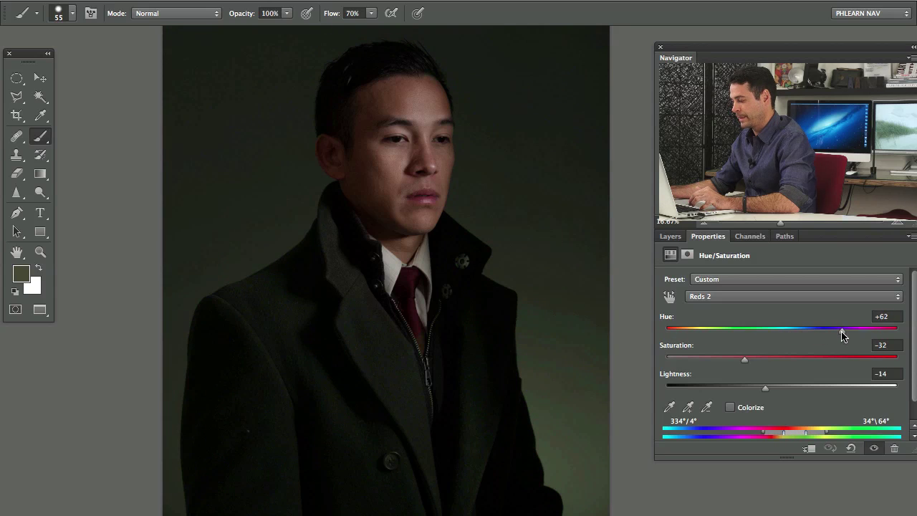
Step: Compare the portrait with and without the Hue/Saturation 1 adjustment and show the Layer 1 reference beside it
left_click(669, 237)
left_click(666, 374)
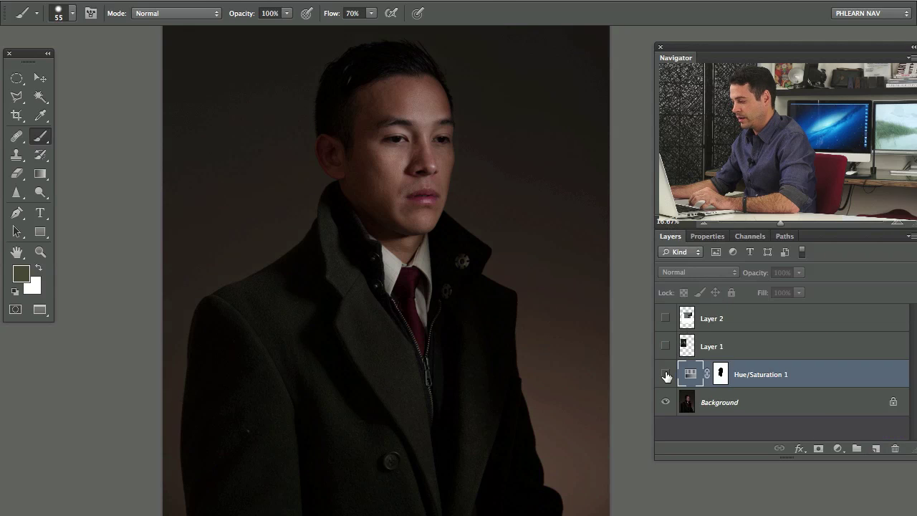
left_click(666, 374)
left_click(665, 346)
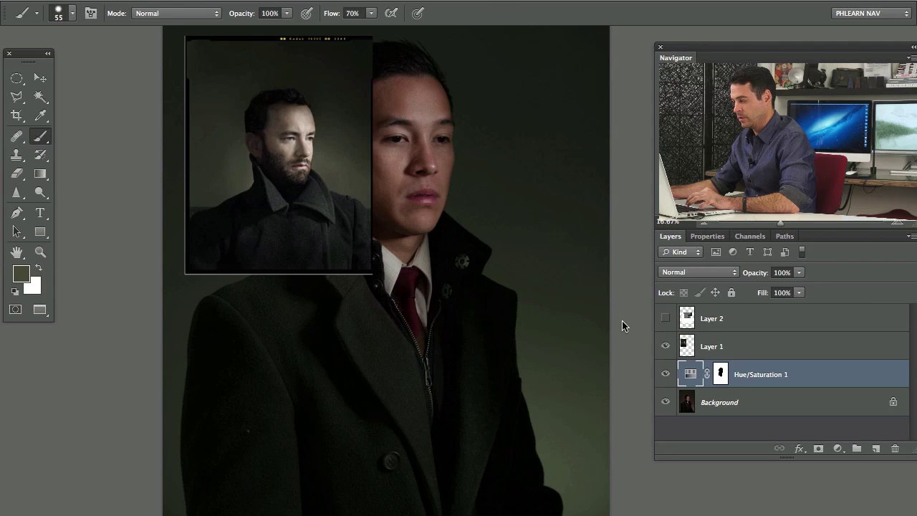
Step: Add a Selective Color adjustment above Hue/Saturation 1 and set Reds to Cyan +16, Magenta -12, Yellow -14 and Black -45
left_click(756, 349)
left_click(766, 401)
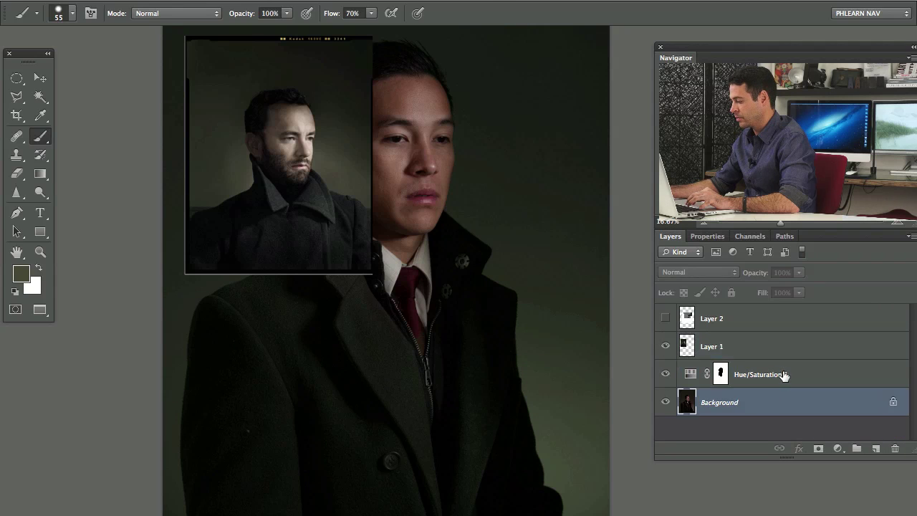
left_click(784, 375)
left_click(837, 450)
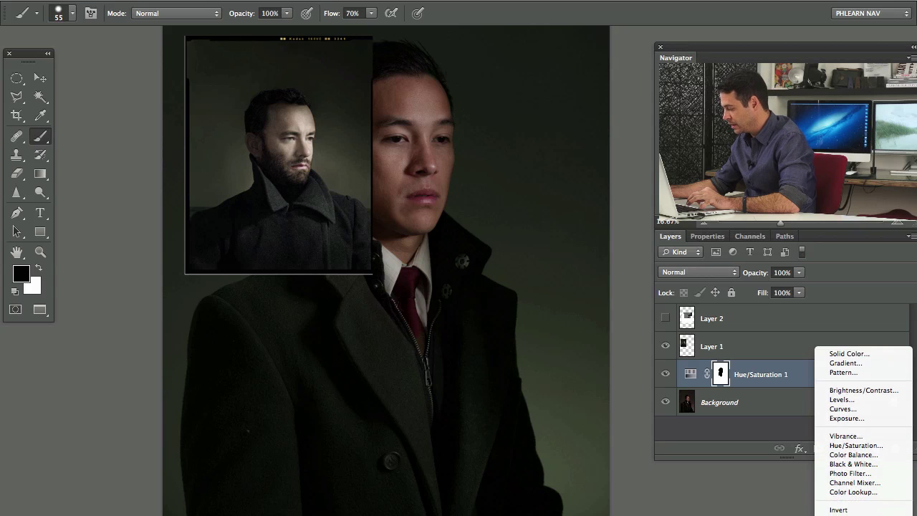
left_click(853, 515)
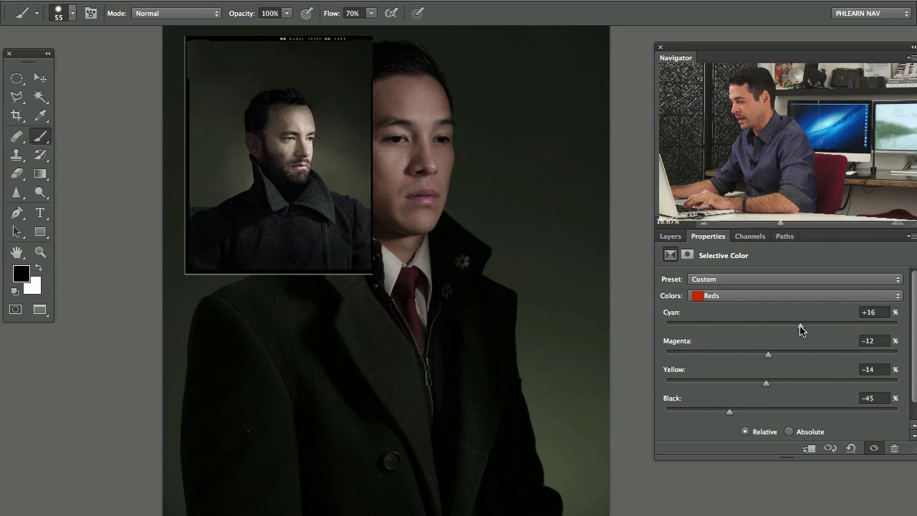
Step: Hide the Layer 1 reference and compare the skin tones with and without the Selective Color 1 adjustment
left_click(670, 236)
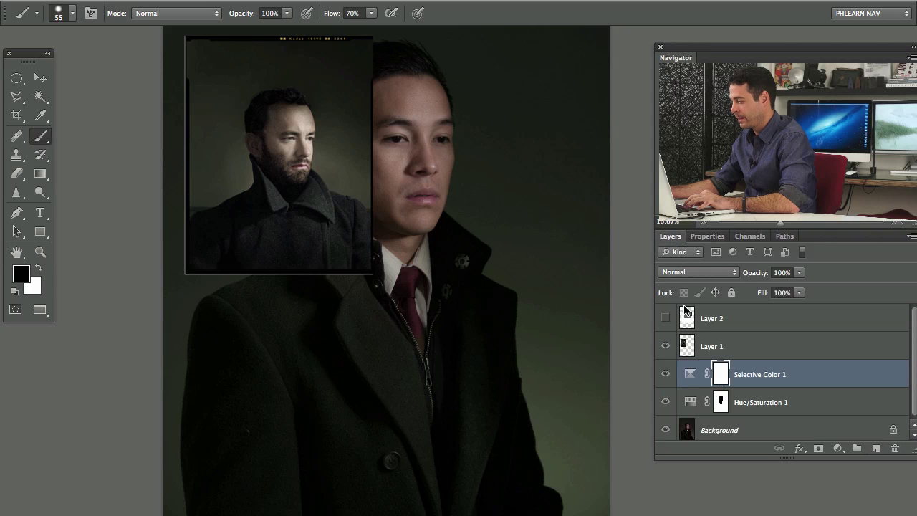
left_click(666, 347)
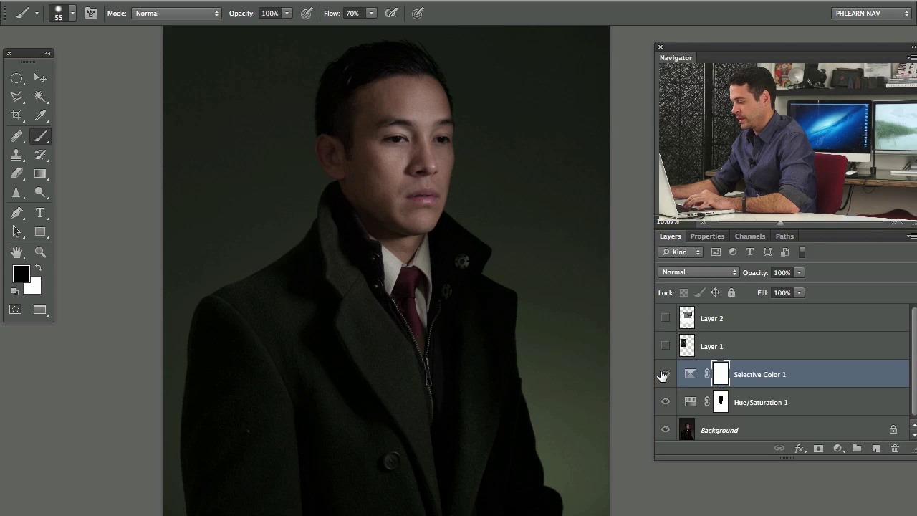
left_click(663, 375)
left_click(664, 375)
left_click(664, 375)
left_click(664, 375)
left_click(665, 376)
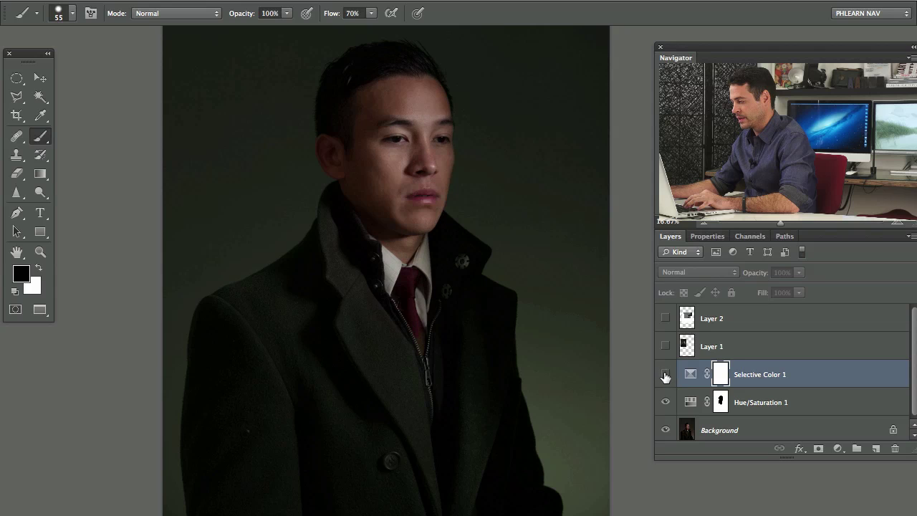
left_click(665, 374)
Step: Show the Layer 1 reference, move it down beside the subject's neck to compare the faces, and hide it again
left_click(665, 347)
left_click(716, 347)
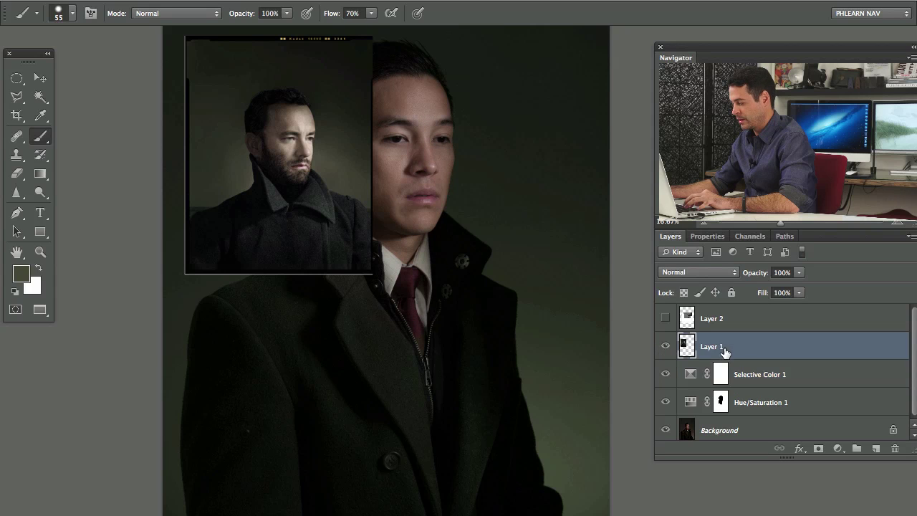
key("v")
left_click_drag(341, 166, 305, 296)
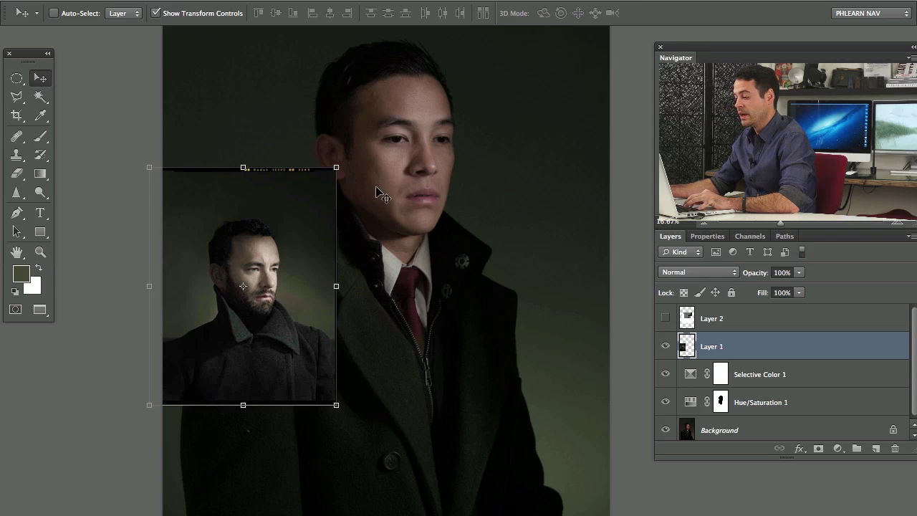
scroll(380, 193, "up", 3)
scroll(380, 193, "left", 4)
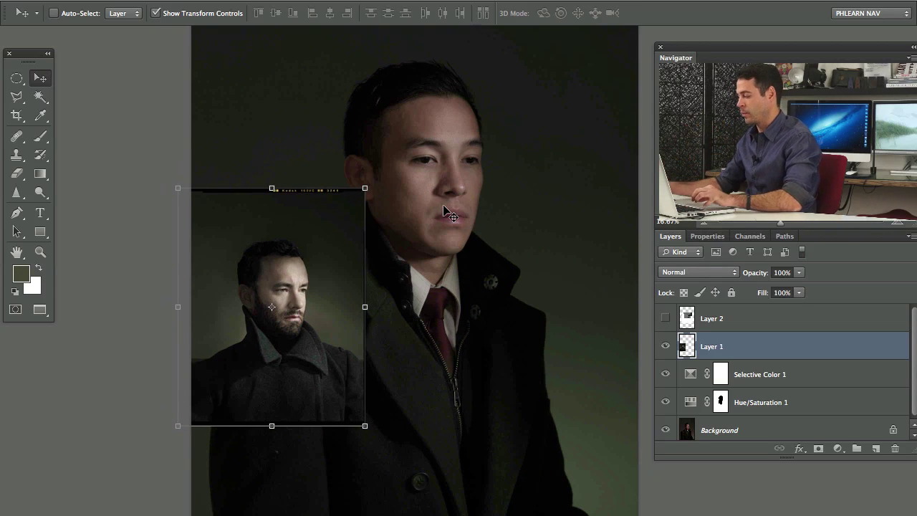
left_click(666, 346)
Step: Create a new empty layer above Selective Color 1 and sample the dark green backdrop colour with the Brush tool
left_click(822, 383)
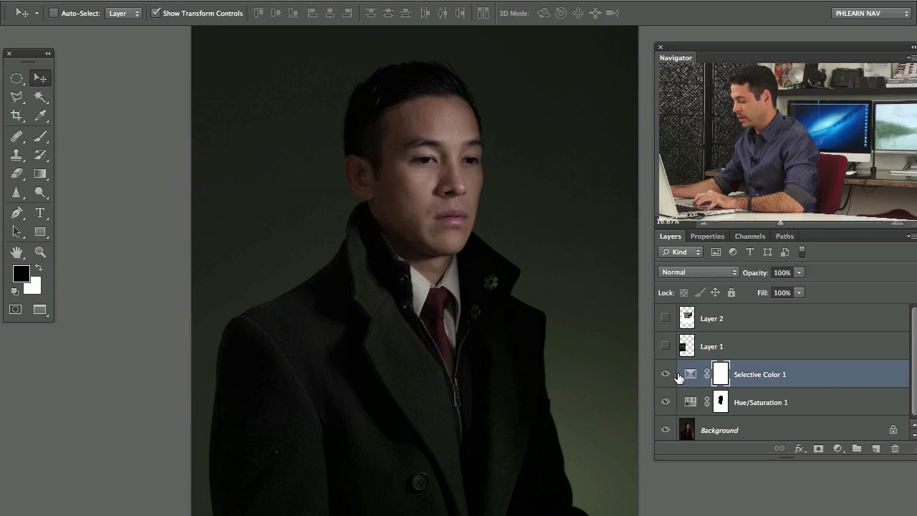
key("ctrl+shift+alt+n")
key("b")
left_click(546, 163, "alt")
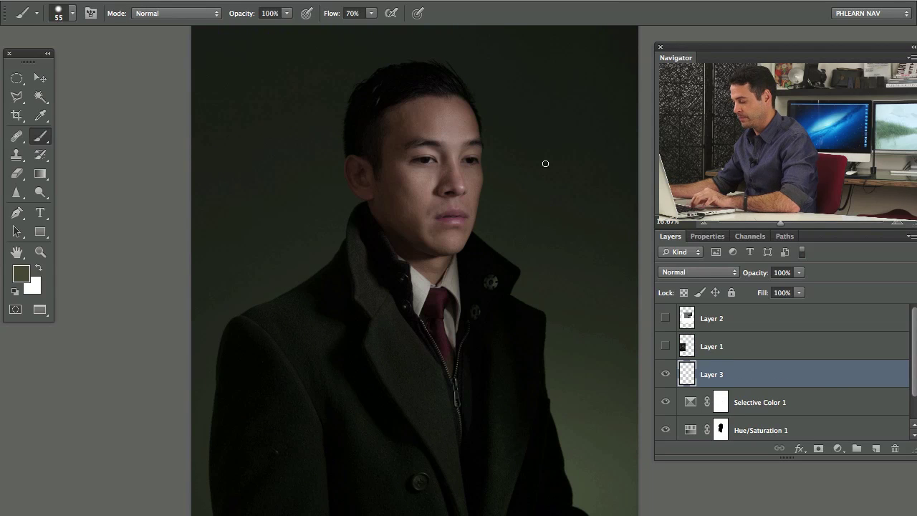
Step: Examine the Red, Green and Blue channels separately to compare how the face stands out from the backdrop
left_click(750, 235)
left_click(744, 281)
left_click(738, 309)
left_click(744, 335)
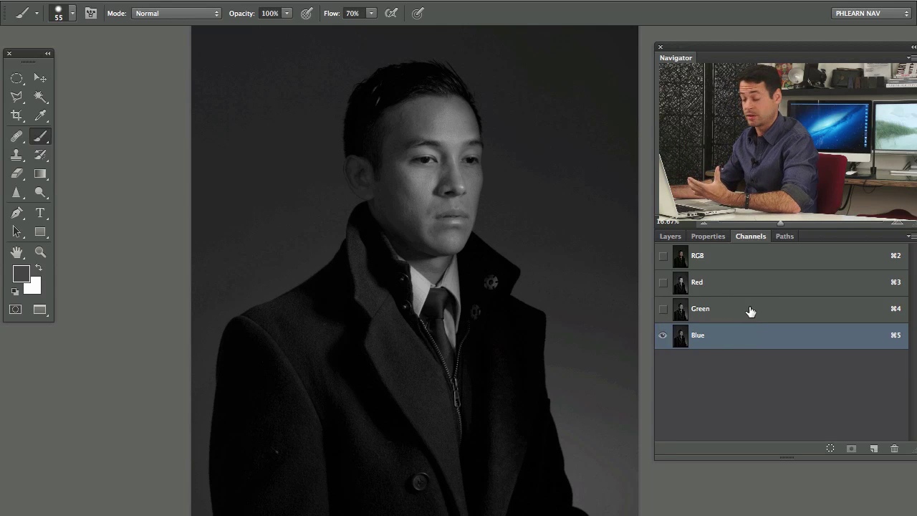
left_click_drag(733, 338, 771, 344)
left_click(729, 284)
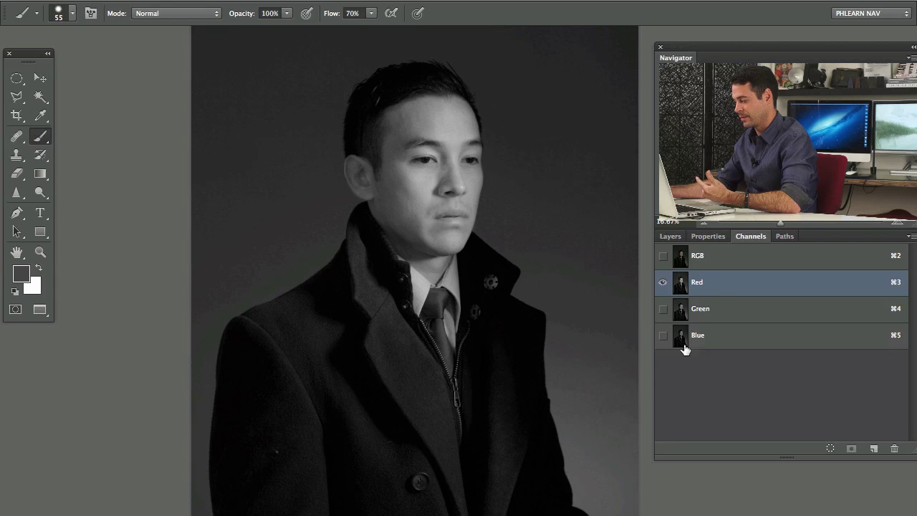
Step: Duplicate the Blue channel and darken the copy with Levels, setting the midtone input to 0.78
left_click(747, 338)
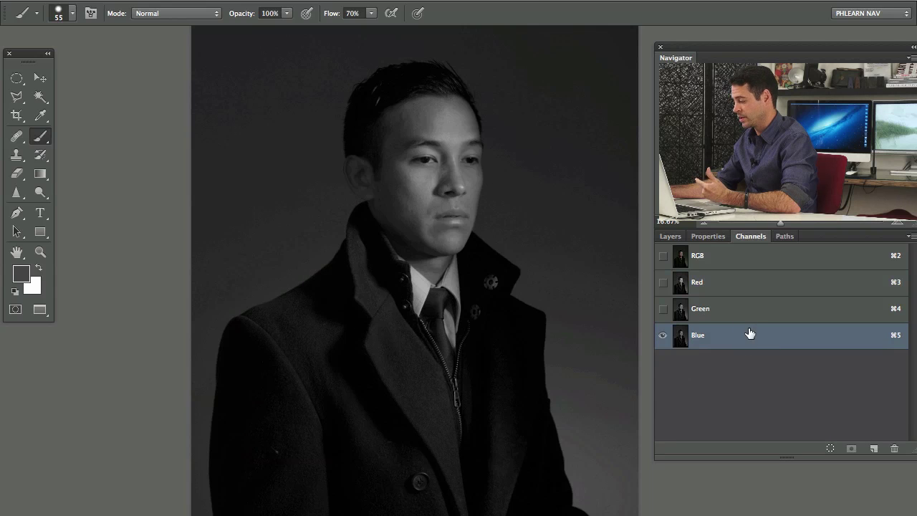
left_click_drag(801, 333, 873, 446)
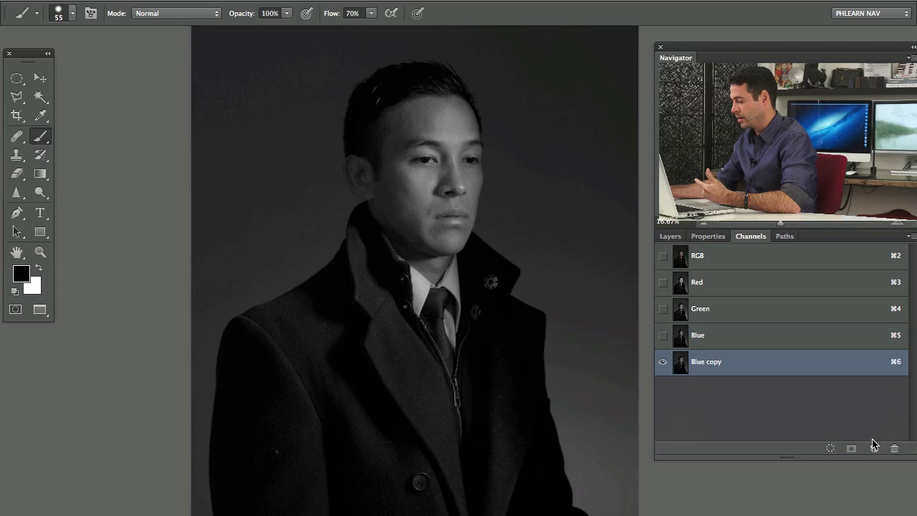
key("super+l")
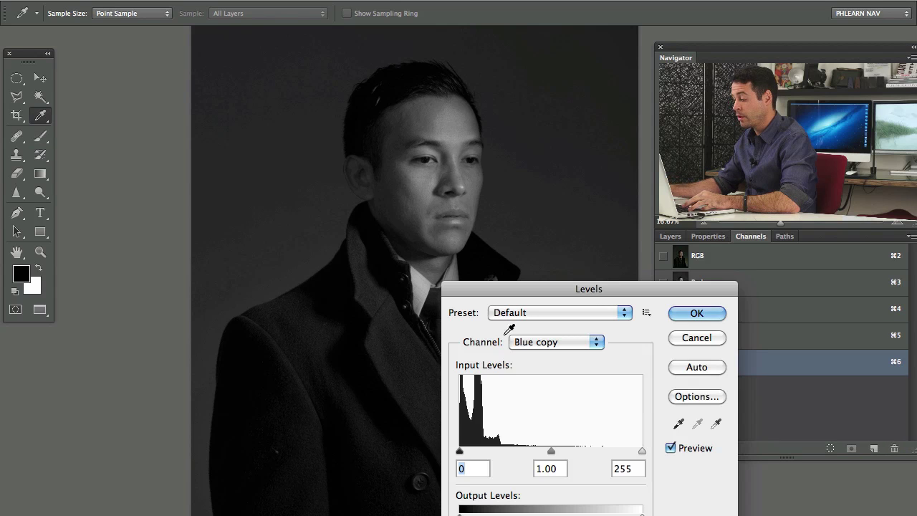
left_click_drag(603, 289, 188, 193)
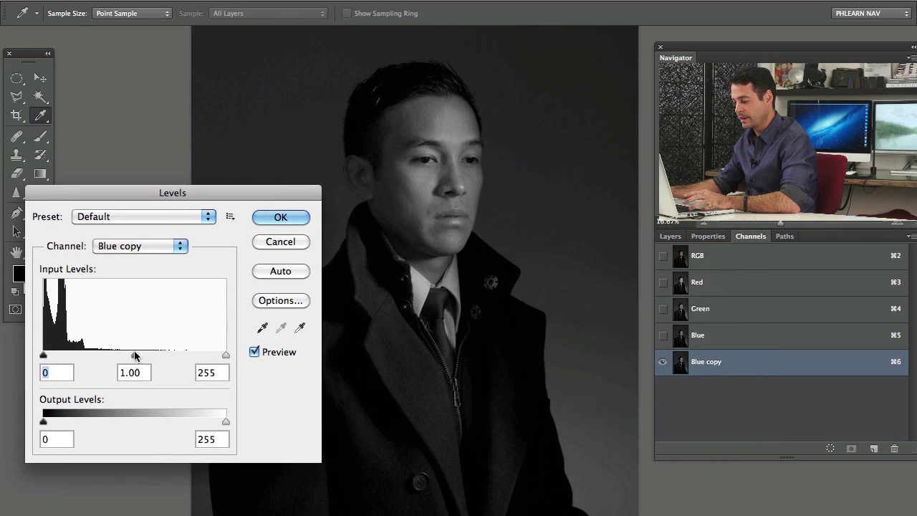
left_click_drag(134, 354, 149, 349)
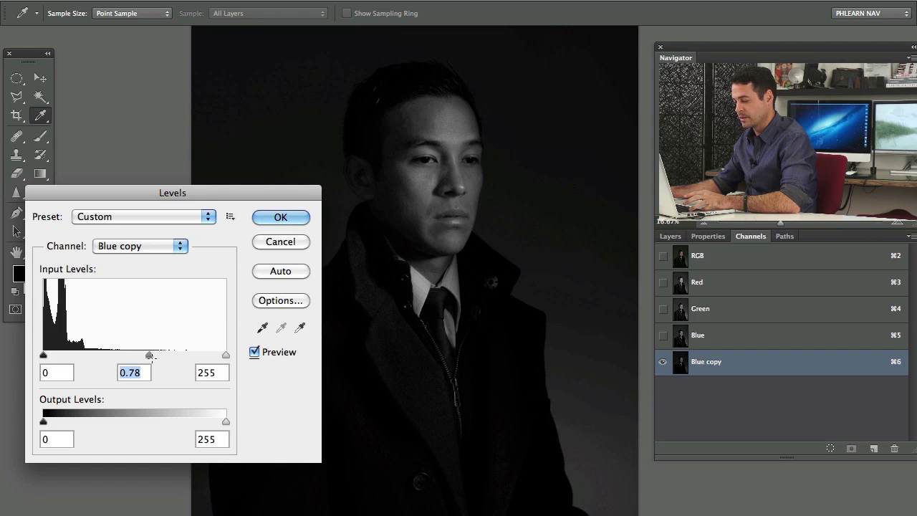
left_click(290, 216)
key("b")
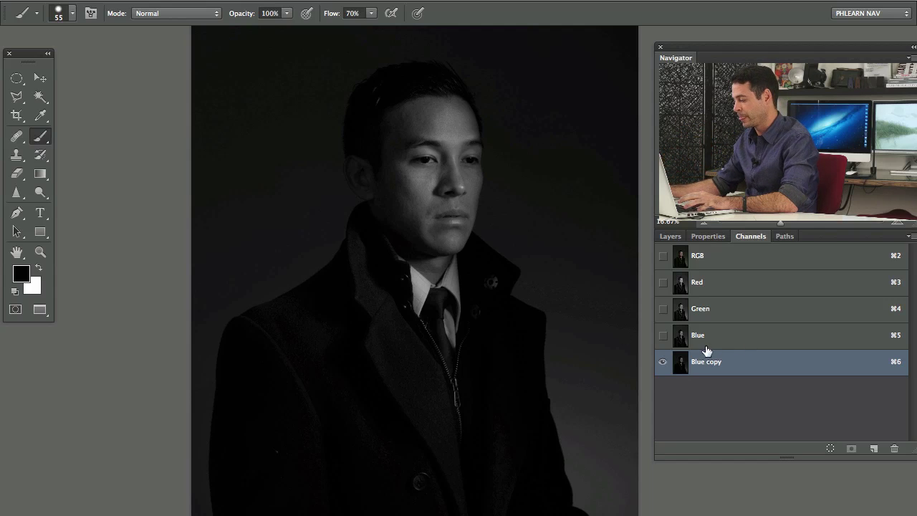
Step: Load the Blue copy channel as a selection, return to the full-colour image and create a new layer above Layer 3
left_click(679, 369, "ctrl")
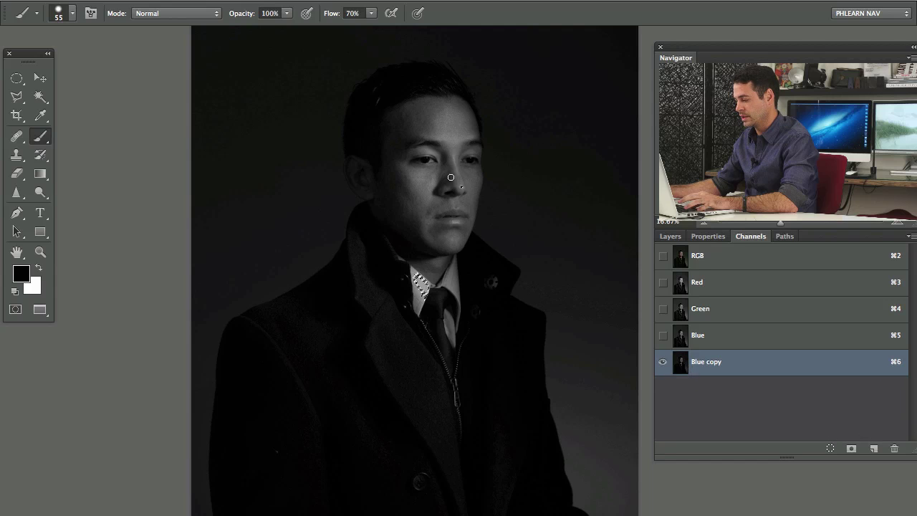
left_click(670, 236)
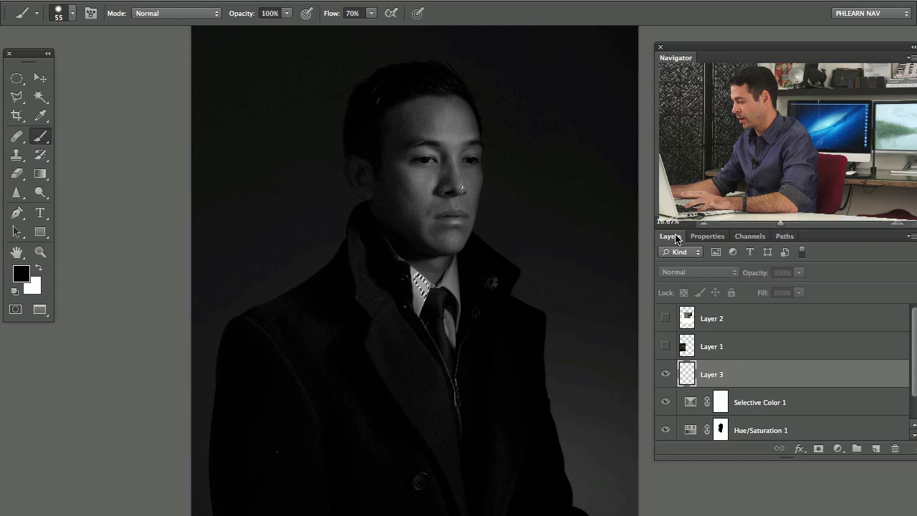
key("ctrl+2")
left_click(875, 448)
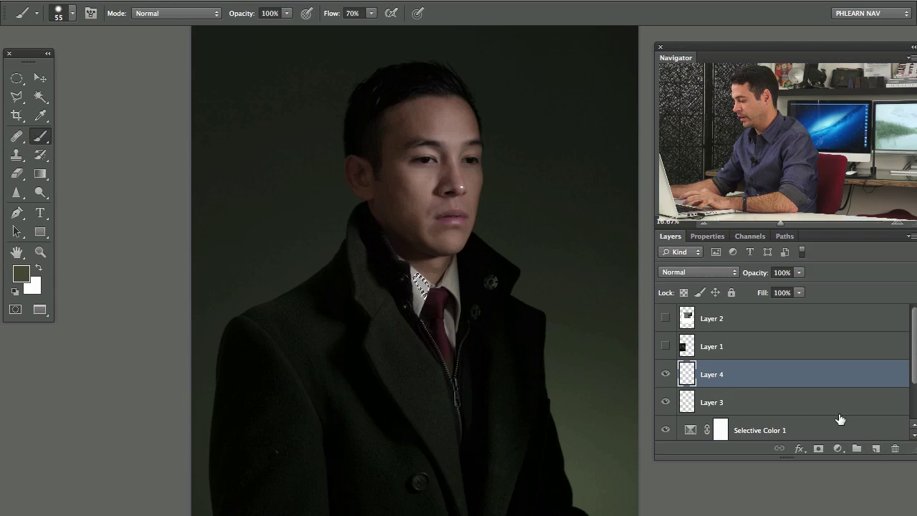
Step: Brighten the face by painting white through the selection on Layer 4 with a 631 px brush, checking it against the Layer 1 reference
left_click_drag(427, 205, 467, 219)
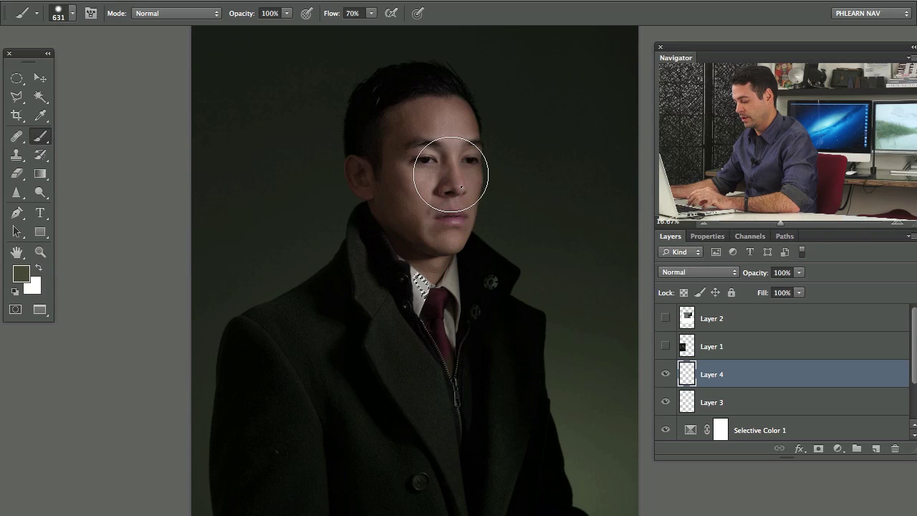
key("d")
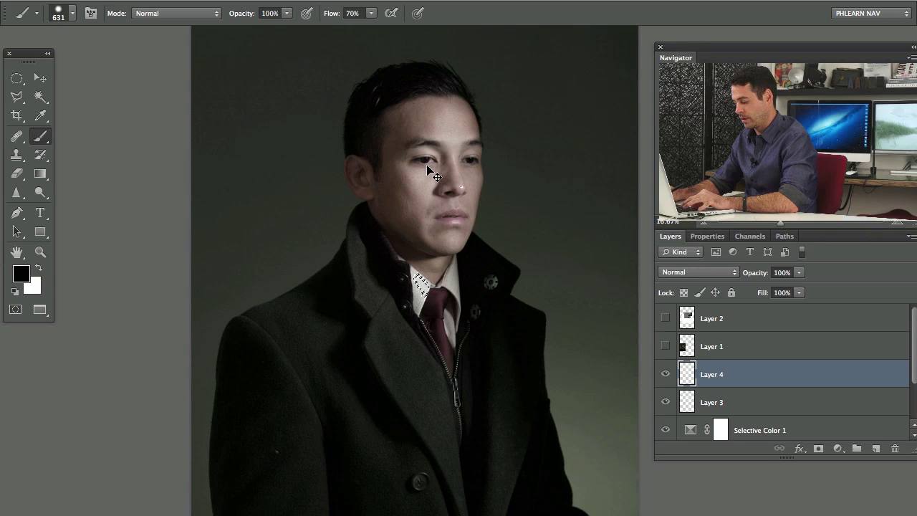
key("ctrl+alt+6")
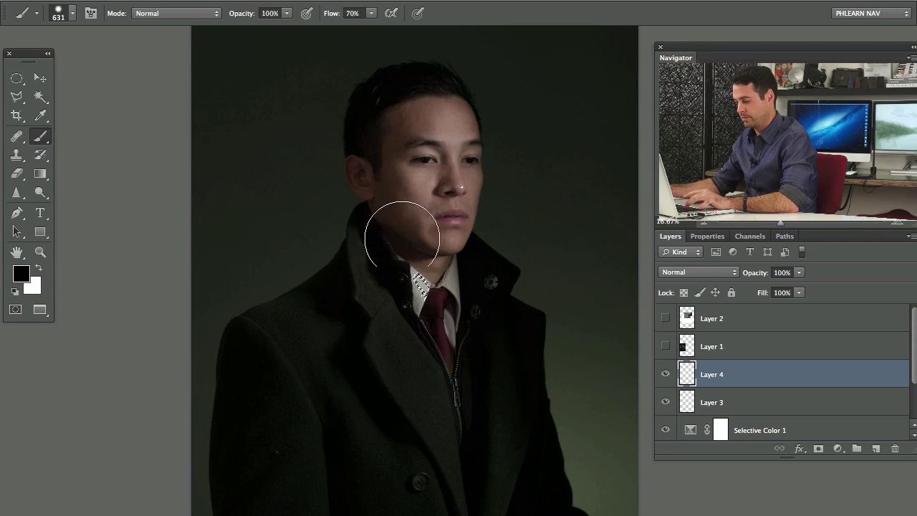
key("x")
mouse_move(442, 192)
left_mouse_down()
mouse_move(465, 138)
mouse_move(459, 100)
mouse_move(414, 152)
mouse_move(401, 207)
left_mouse_up()
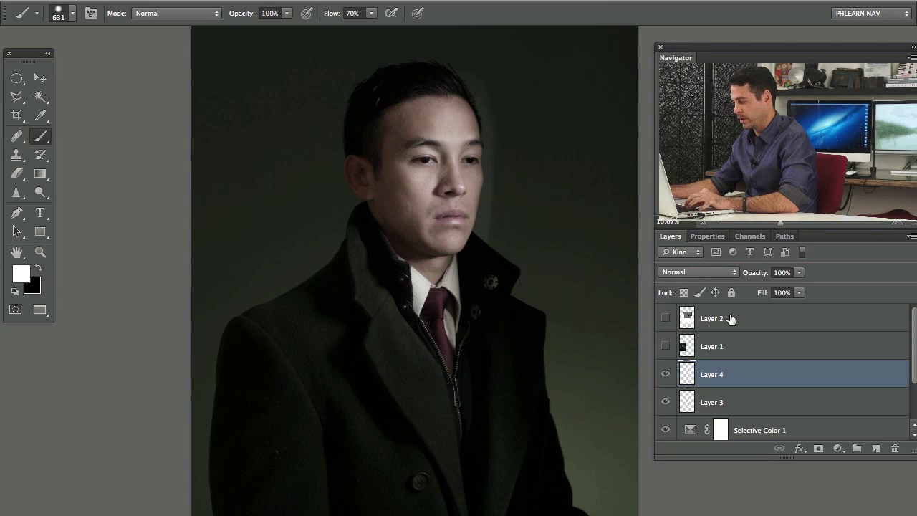
left_click(664, 346)
left_click(665, 347)
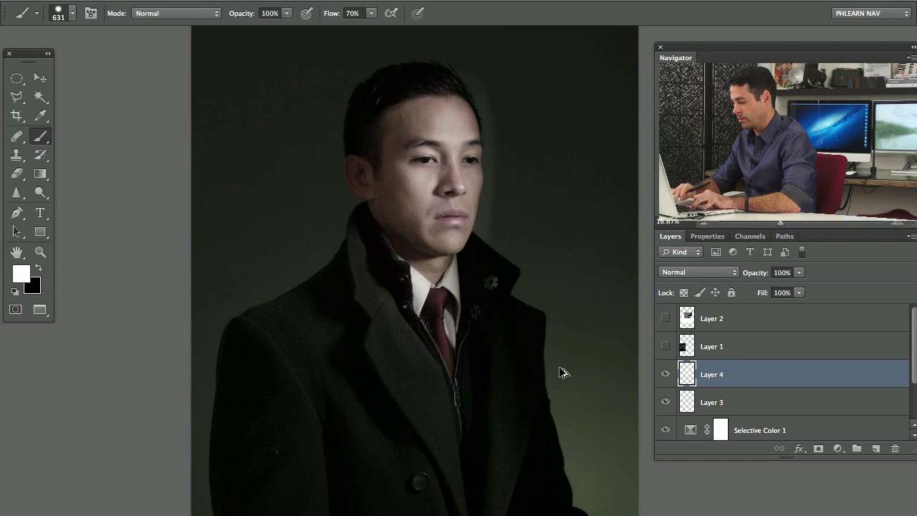
Step: Add a mask to Layer 4 and paint black along the backdrop beside the face with a 247 px brush
key("ctrl+shift+m")
mouse_move(513, 236)
left_mouse_down()
mouse_move(496, 207)
mouse_move(502, 184)
left_mouse_up()
mouse_move(497, 251)
left_mouse_down()
mouse_move(507, 152)
mouse_move(500, 65)
left_mouse_up()
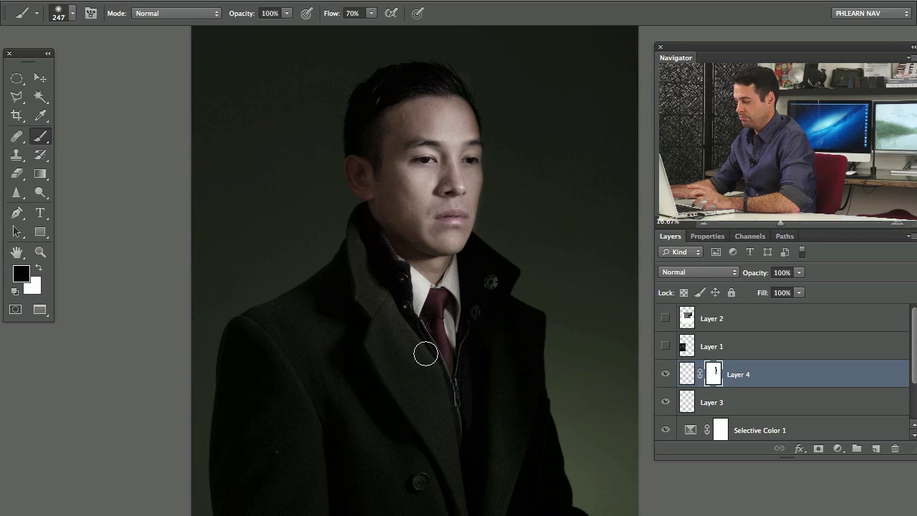
Step: Mask Layer 4 around the shirt collar and tie with a 535 px brush and compare the portrait with and without the layer
left_click_drag(420, 322, 454, 324)
mouse_move(411, 271)
left_mouse_down()
mouse_move(432, 322)
mouse_move(452, 295)
left_mouse_up()
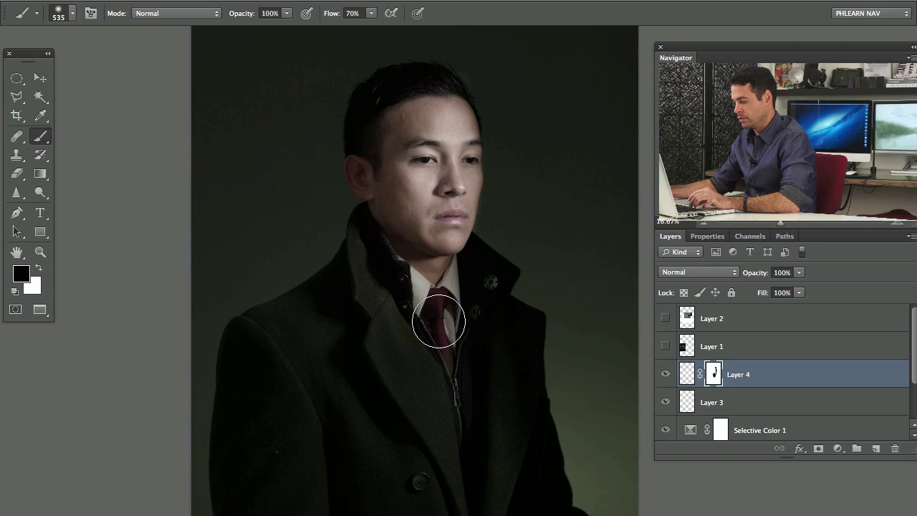
key("x")
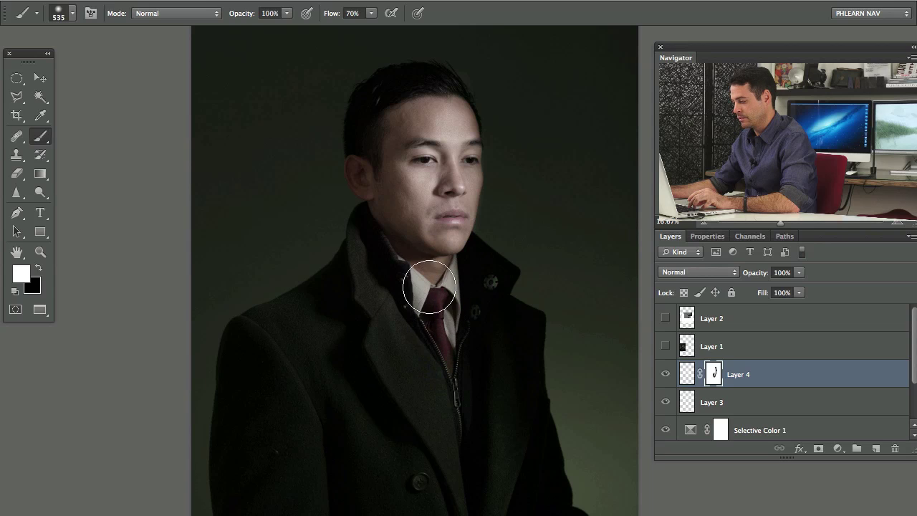
left_click(666, 378)
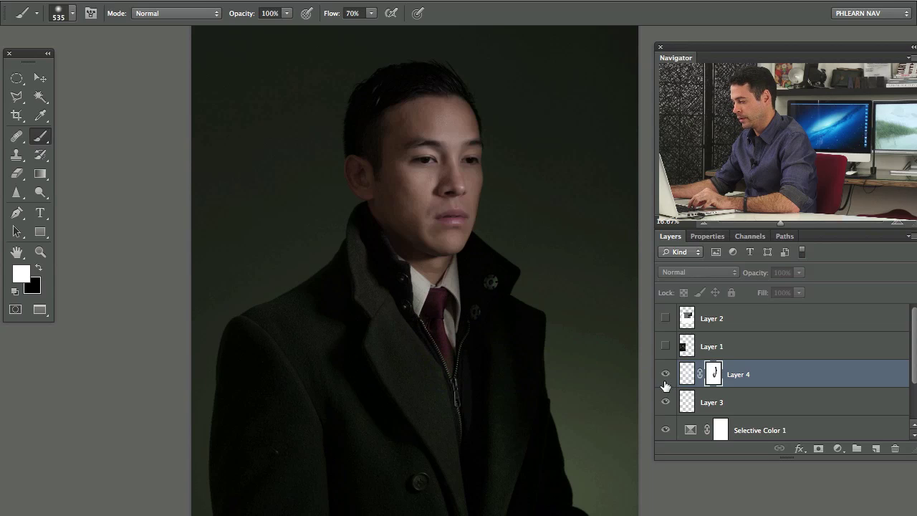
left_click(665, 379)
left_click(665, 379)
left_click(666, 378)
Step: Enlarge the brush to 1243 px and paint black on Layer 4's mask from the ear down over the coat collar
left_click_drag(359, 274, 420, 296, "ctrl+alt")
key("x")
mouse_move(340, 337)
left_mouse_down("ctrl+alt")
mouse_move(339, 323)
mouse_move(325, 334)
left_mouse_up("ctrl+alt")
mouse_move(359, 188)
left_mouse_down()
mouse_move(373, 103)
mouse_move(389, 236)
mouse_move(370, 253)
left_mouse_up()
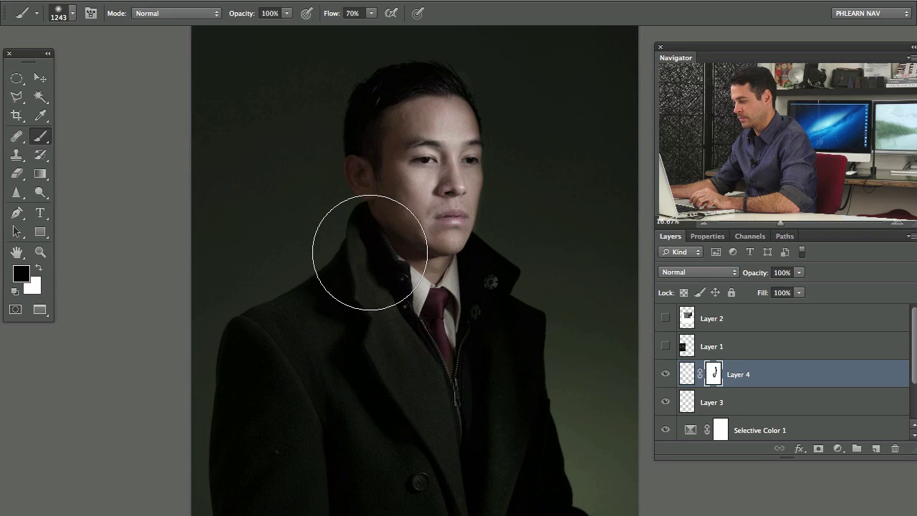
Step: Toggle Layer 4 to judge the face brightening and lower the layer's opacity to 38%
left_click(666, 374)
left_click(665, 374)
left_click(665, 374)
left_click(666, 374)
left_click_drag(759, 273, 746, 276)
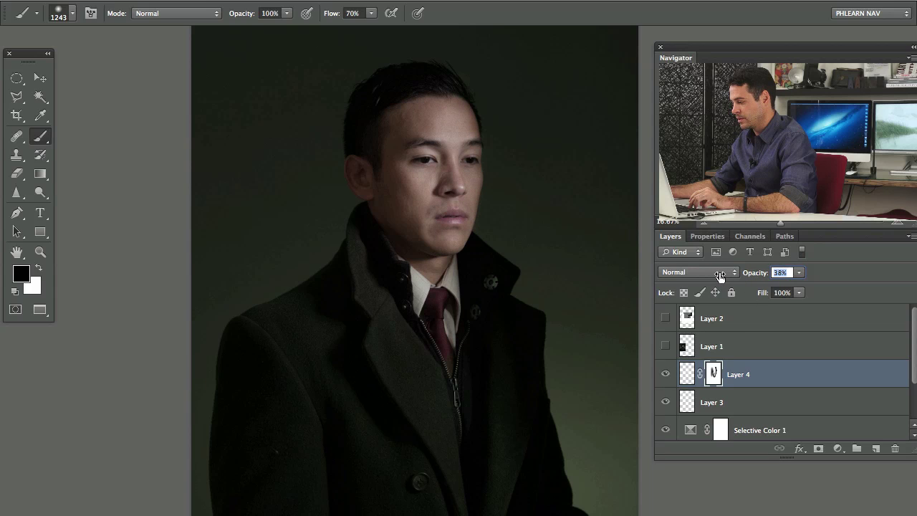
Step: Compare the portrait with and without Layer 4 at its reduced opacity
left_click(667, 374)
left_click(666, 374)
left_click(666, 374)
left_click(667, 374)
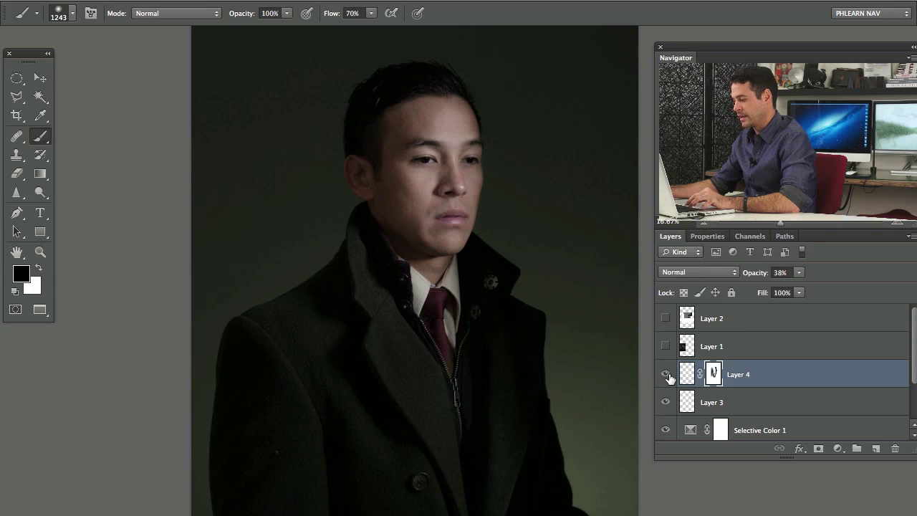
Step: Duplicate the Blue copy channel and darken the duplicate with Levels, using a 0.43 midtone and a 209 white input
left_click(750, 238)
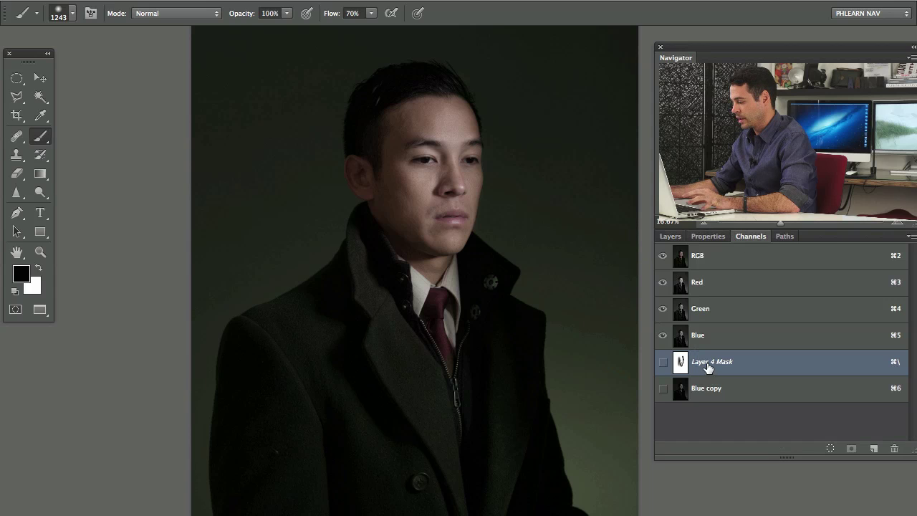
left_click(713, 391)
left_click_drag(759, 392, 874, 447)
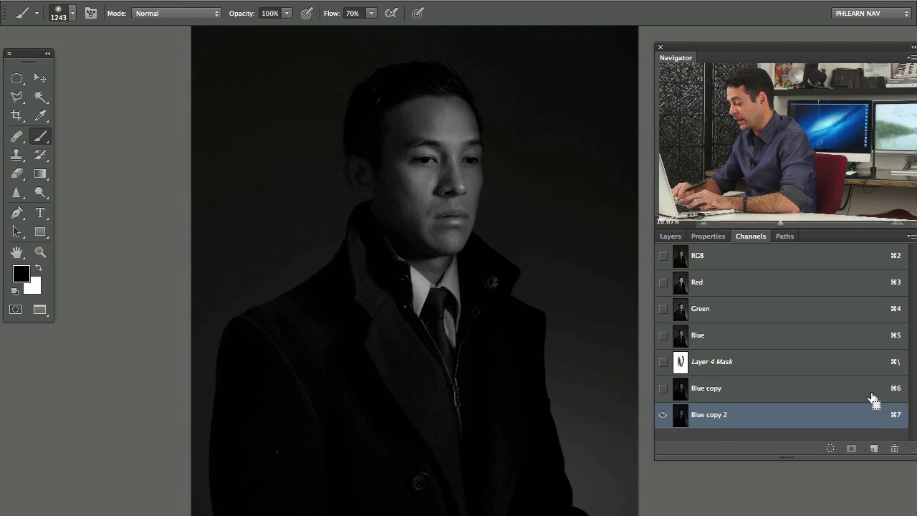
key("super+l")
mouse_move(137, 355)
left_mouse_down()
mouse_move(209, 355)
mouse_move(154, 354)
left_mouse_up()
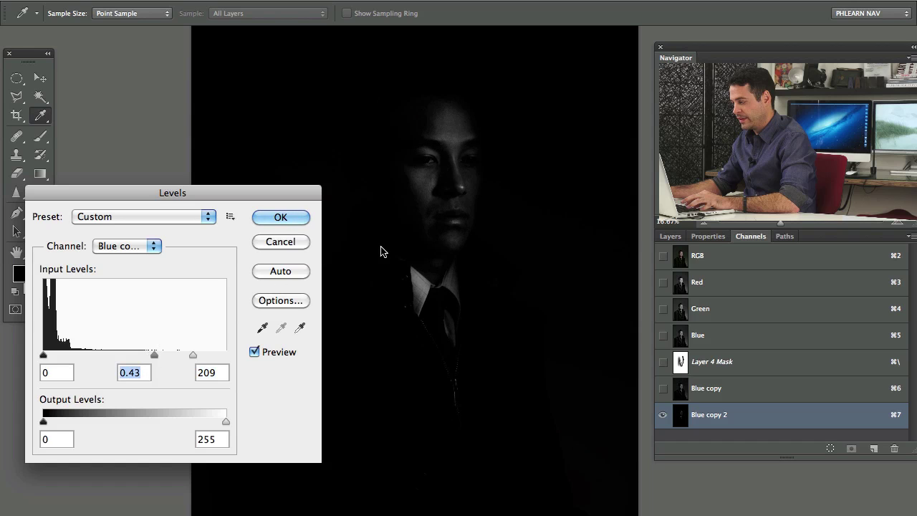
key("Return")
key("b")
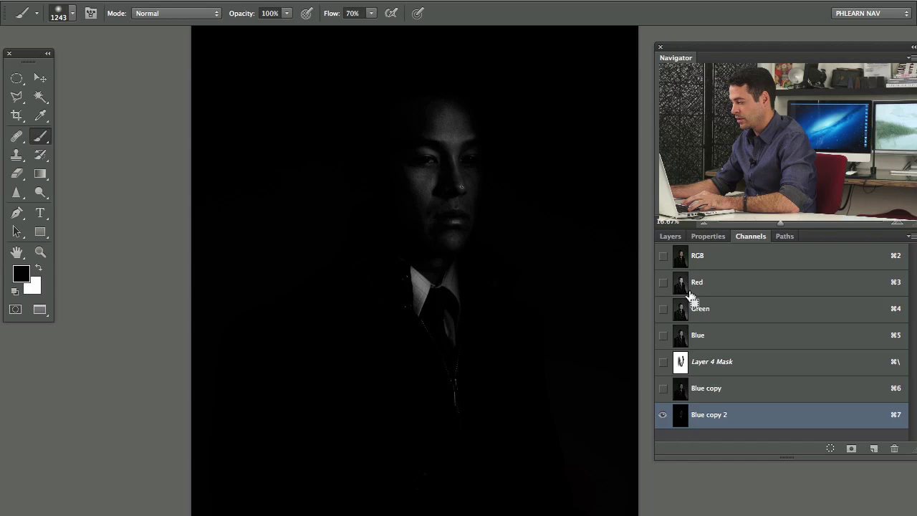
Step: Create a new layer above Layer 4 and paint white over the face highlights through the Blue copy 2 selection with a 691 px brush
left_click(672, 241)
key("alt+shift+super+n")
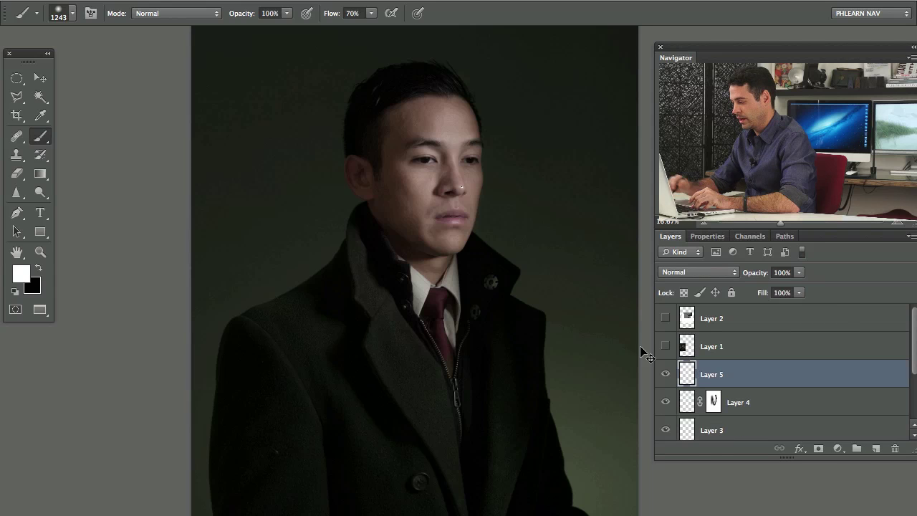
left_click_drag(451, 212, 405, 192)
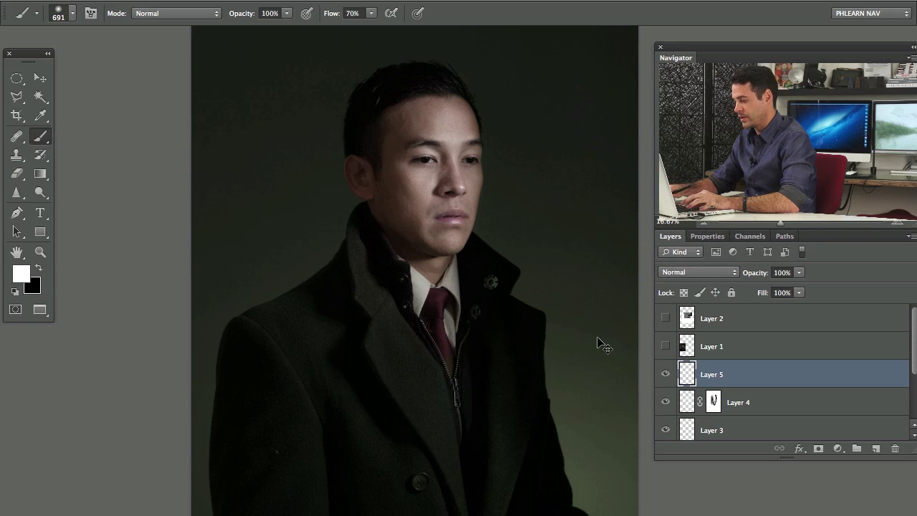
Step: Examine the face close up with and without Layer 5 to judge the added highlights
key("super+=")
key("super+=")
left_click_drag(508, 300, 517, 439)
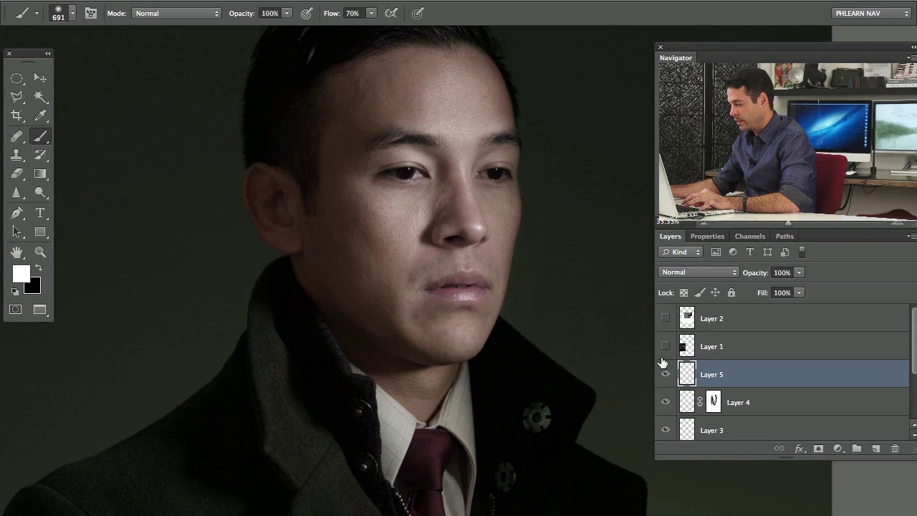
left_click(665, 374)
left_click(666, 374)
left_click(665, 375)
left_click(666, 375)
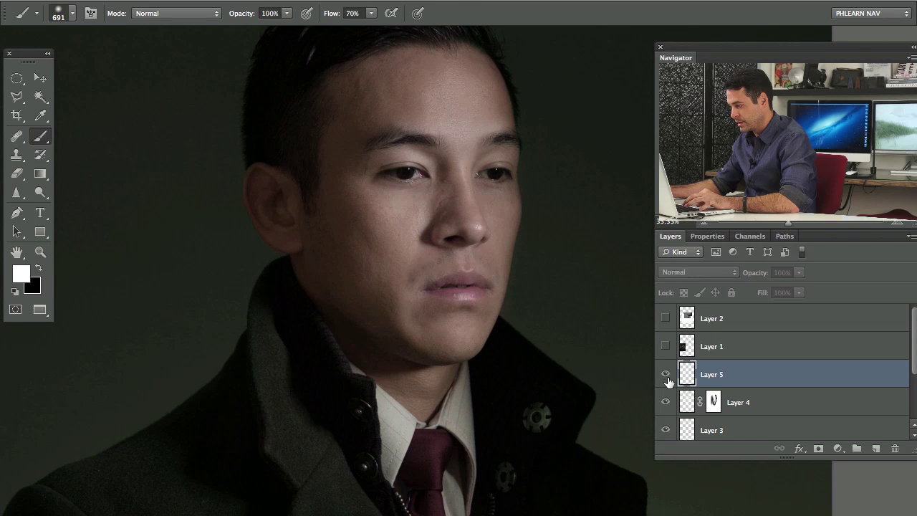
left_click(667, 377)
left_click(665, 376)
left_click(666, 375)
left_click(666, 376)
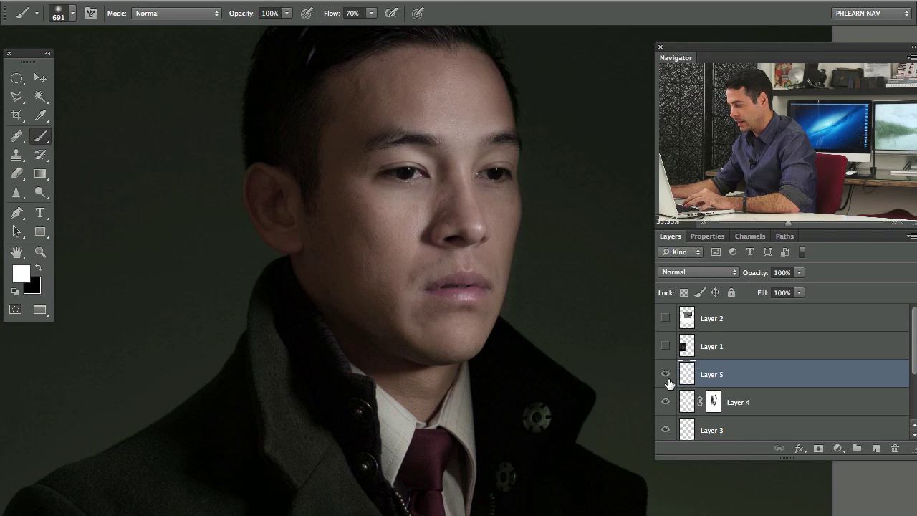
Step: Hide Layers 5, 4 and 3 and restore them one by one to compare each layer's effect on the face
left_click(665, 402)
left_click(666, 384)
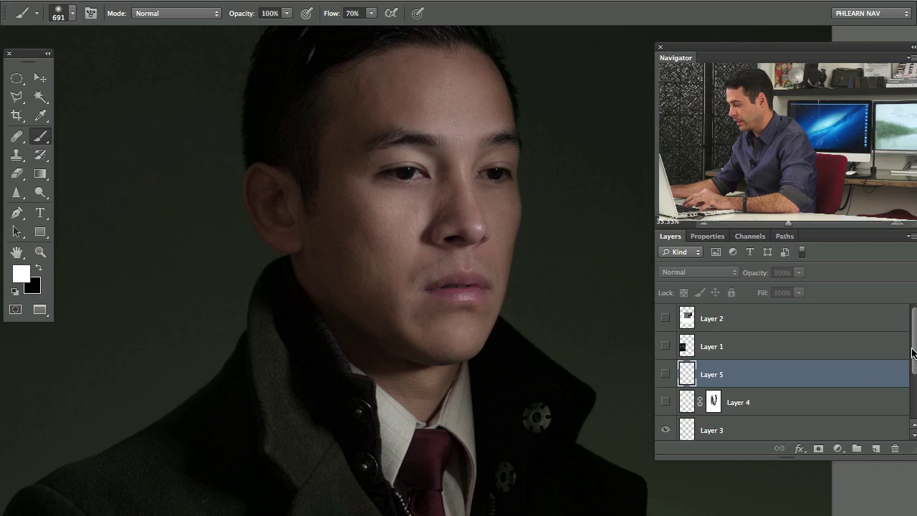
left_click_drag(913, 353, 914, 387)
left_click(678, 380)
left_click(667, 374)
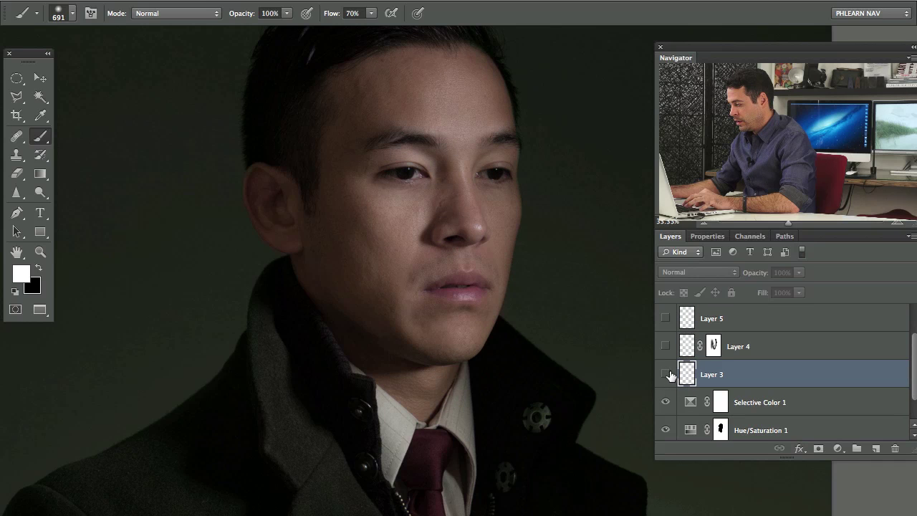
left_click(666, 373)
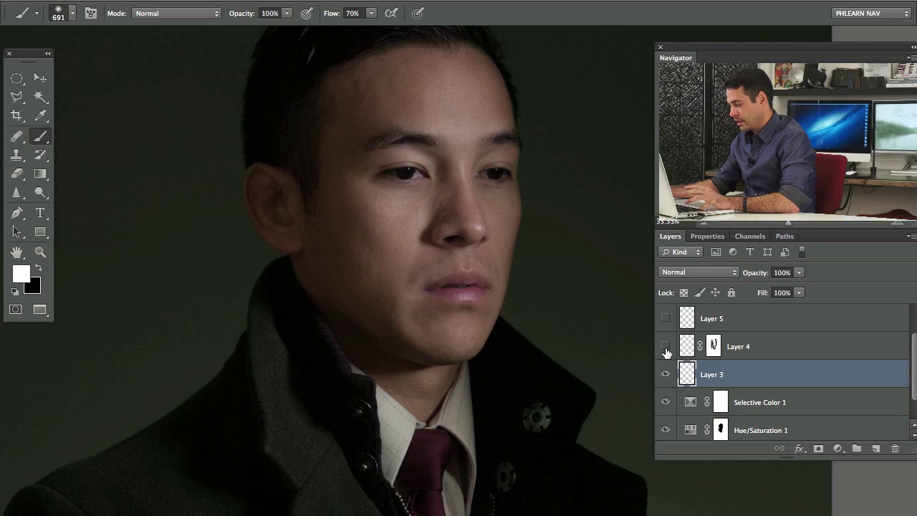
left_click(665, 347)
left_click(665, 349)
left_click(665, 347)
left_click(665, 319)
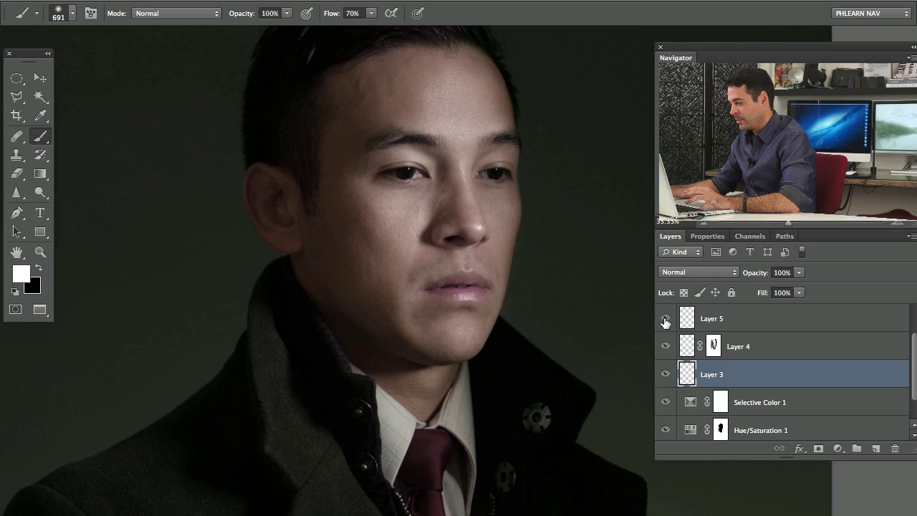
left_click(664, 320)
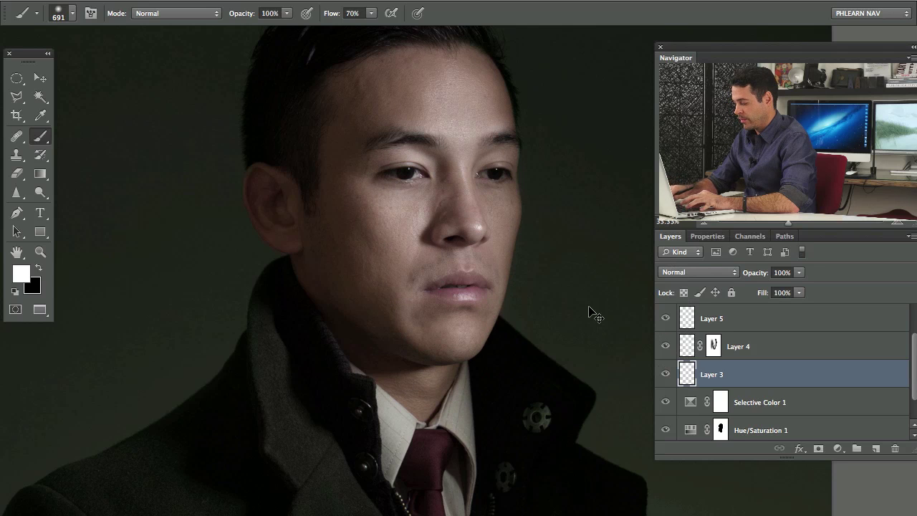
Step: Show the reference photo in Layer 1 to compare it with the whole portrait
key("super+minus")
key("super+minus")
left_click_drag(502, 415, 485, 318)
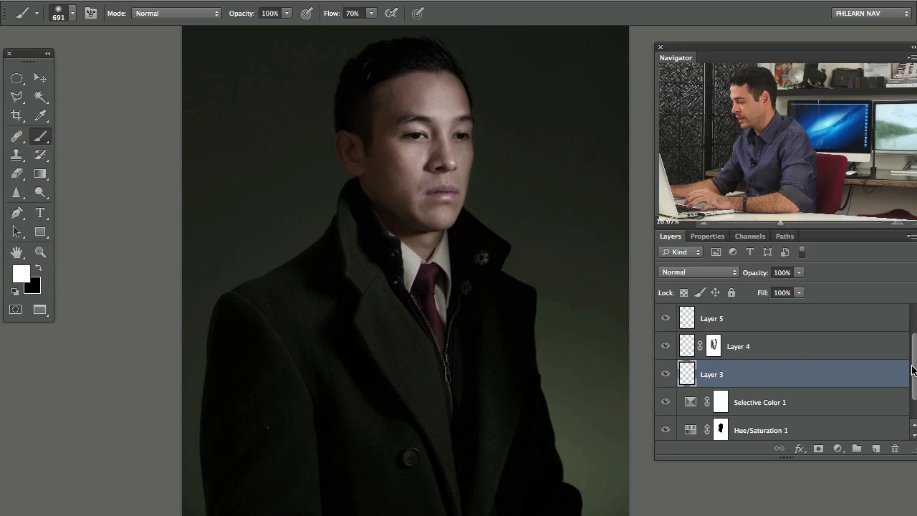
left_click_drag(913, 367, 916, 336)
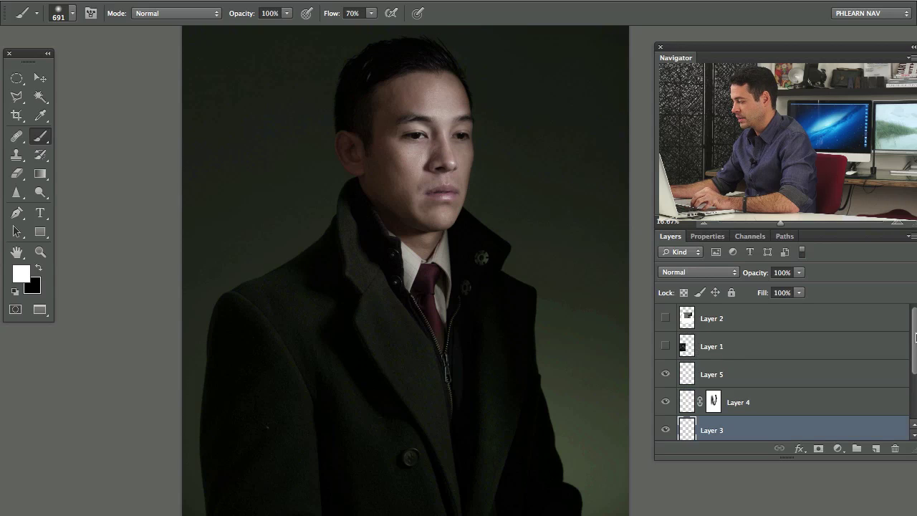
left_click(665, 347)
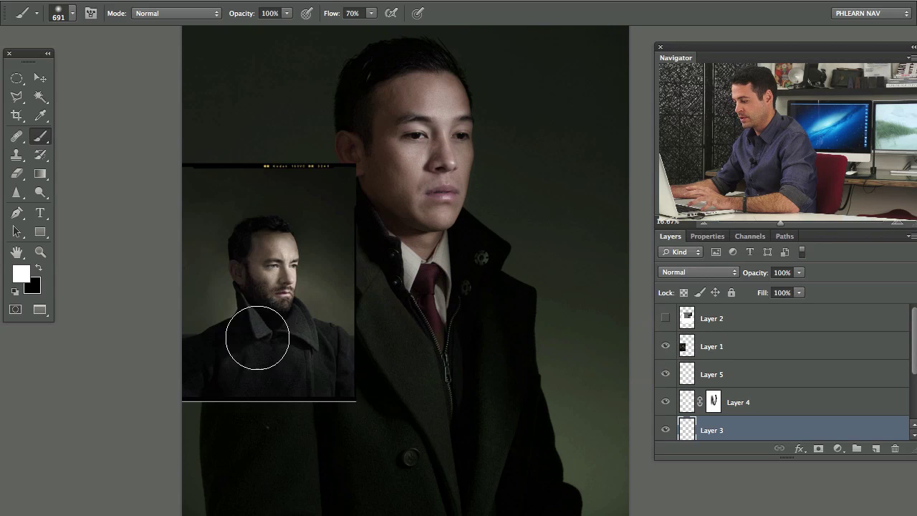
Step: Add a Curves adjustment layer above Layer 5 and lower its Red curve from a shadow tone sampled on the face
left_click(781, 376)
left_click(840, 450)
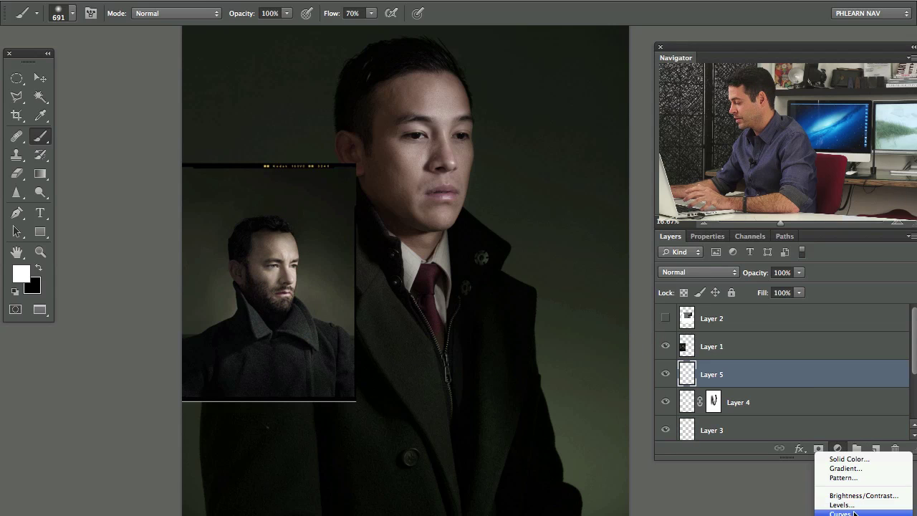
left_click(831, 461)
left_click(720, 298)
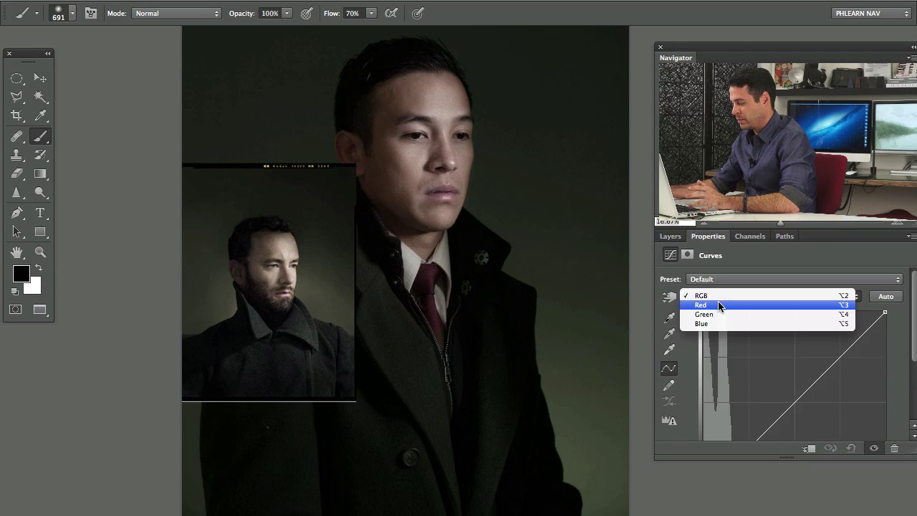
left_click(721, 305)
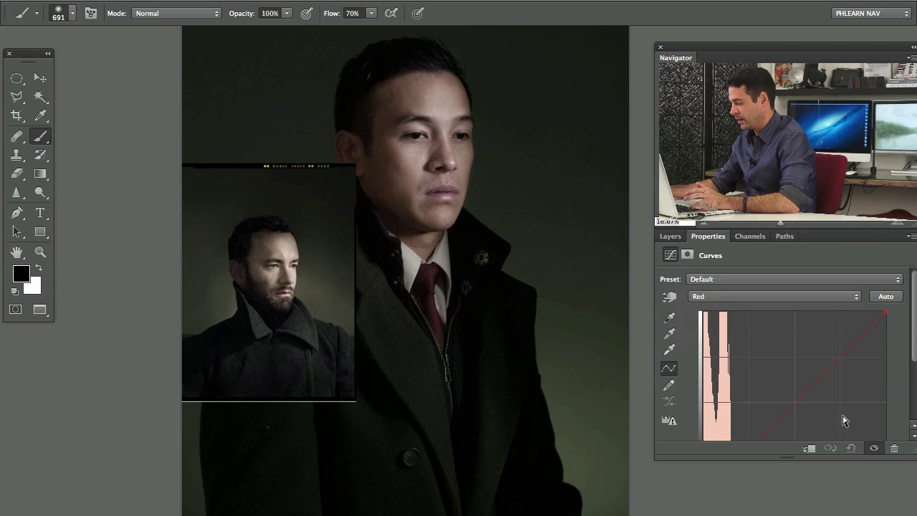
left_click_drag(910, 450, 909, 513)
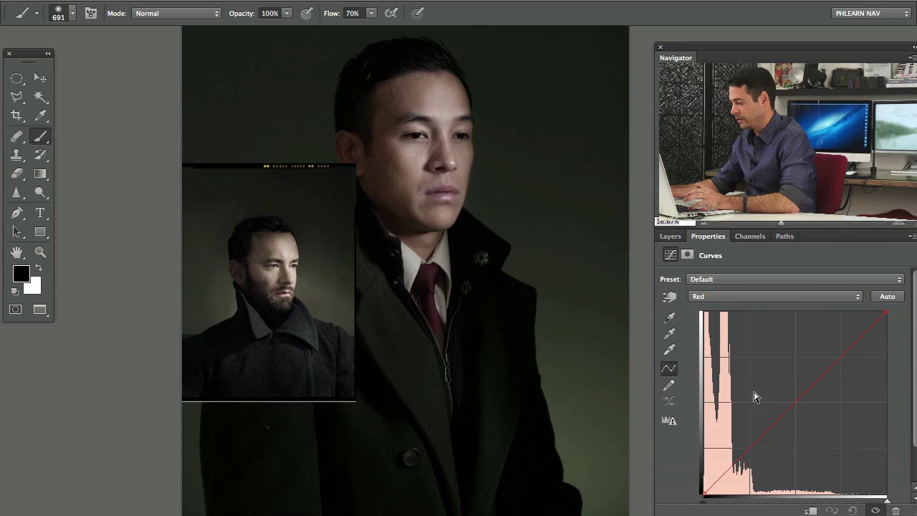
left_click(669, 298)
mouse_move(393, 149)
left_mouse_down()
mouse_move(383, 154)
mouse_move(384, 180)
mouse_move(383, 94)
mouse_move(389, 168)
mouse_move(389, 159)
left_mouse_up()
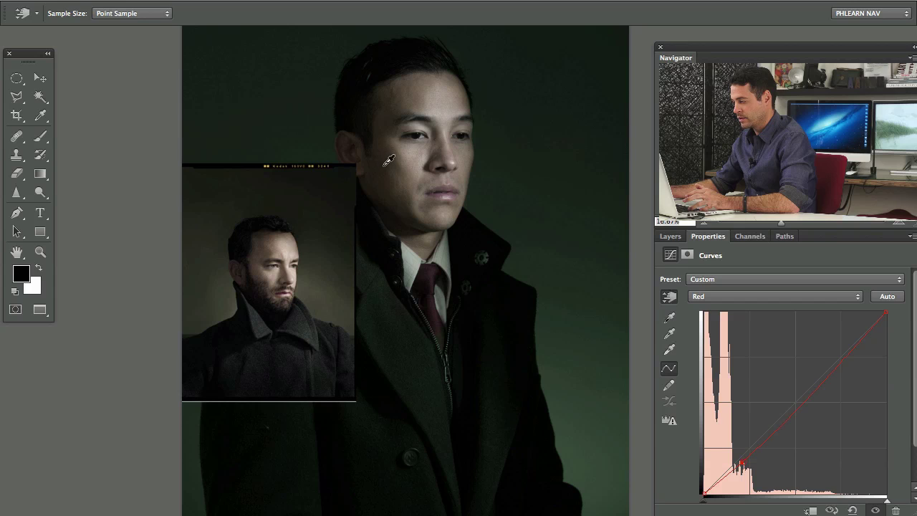
Step: Raise the composite RGB curve slightly from a bright tone sampled on the cheek
left_click(707, 298)
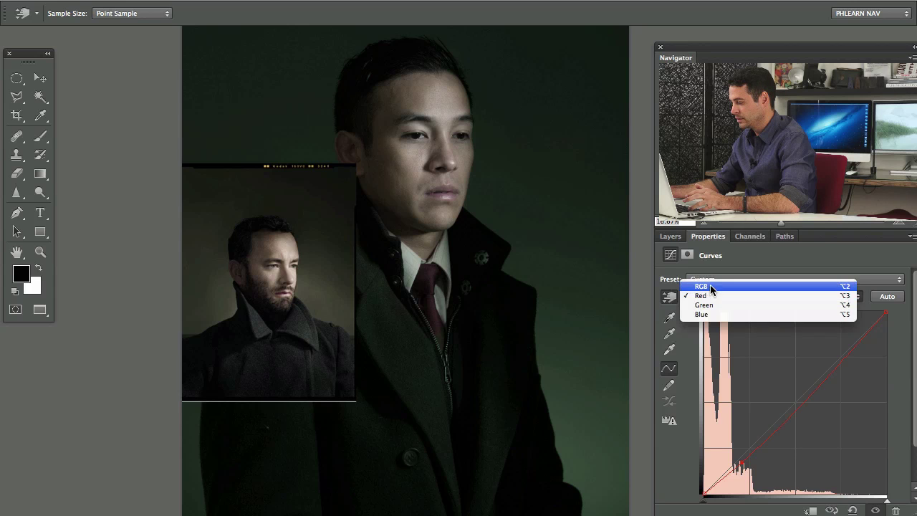
left_click(708, 285)
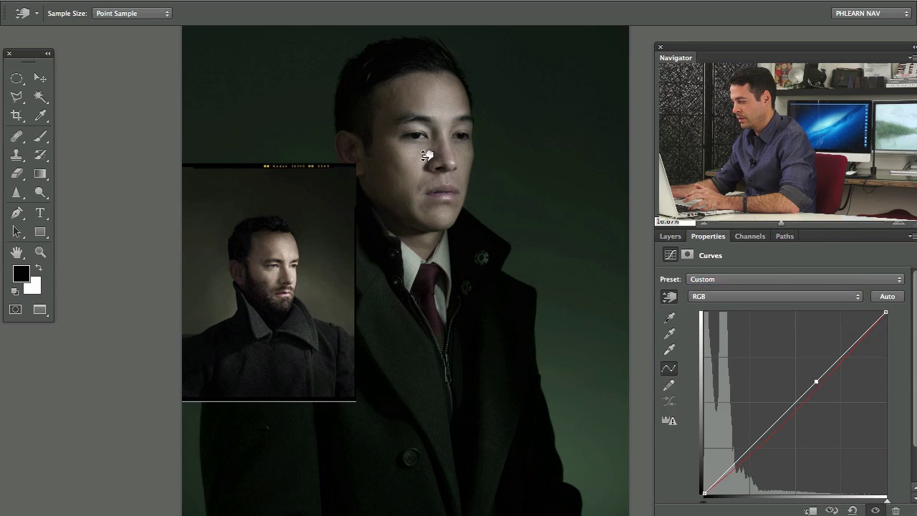
left_click_drag(426, 156, 424, 149)
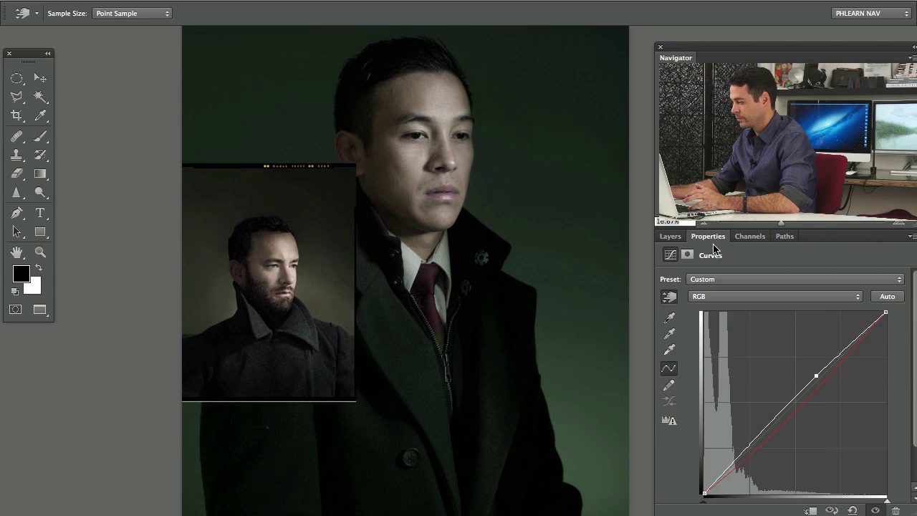
Step: Compare the portrait with and without Curves 1 and lower that layer's opacity to 48%
left_click(671, 237)
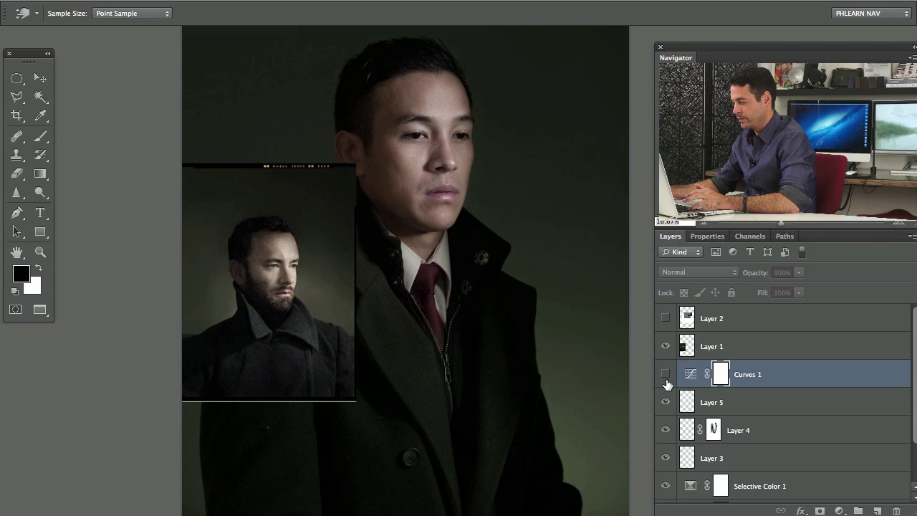
left_click_drag(751, 270, 733, 279)
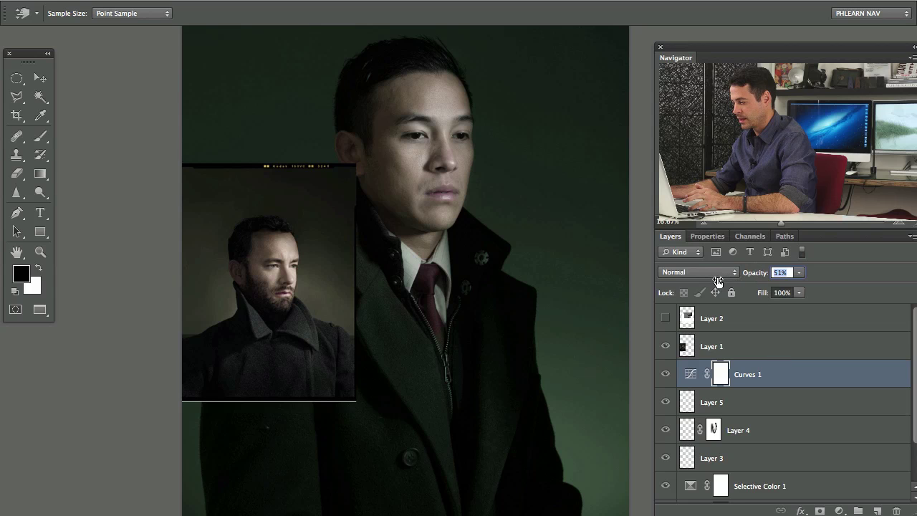
left_click(667, 375)
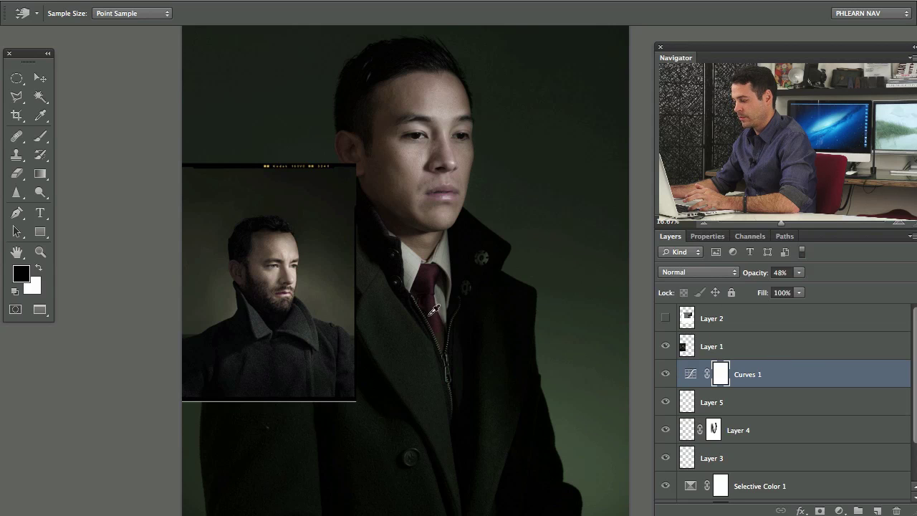
Step: Hide the reference in Layer 1 and crop the portrait to head and upper chest, trimming above, below and beside the subject
left_click(666, 347)
key("ctrl+minus")
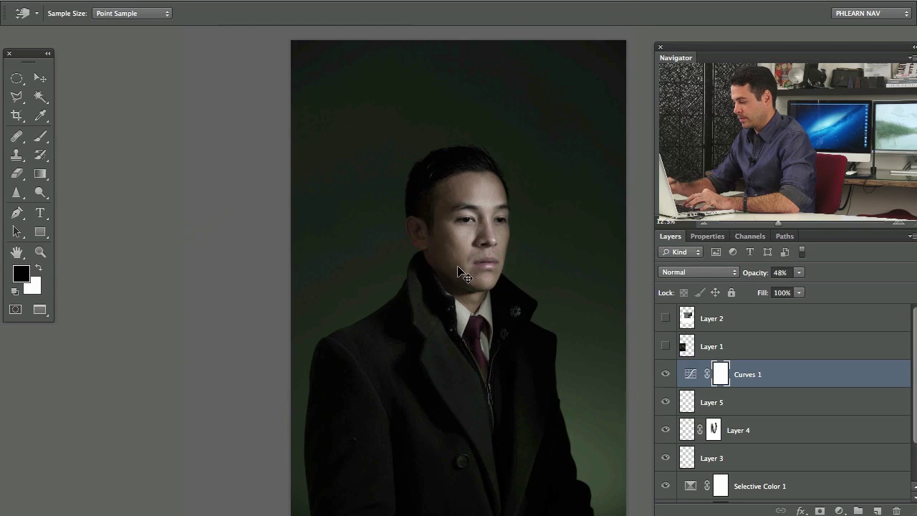
scroll(543, 348, "right", 3)
key("c")
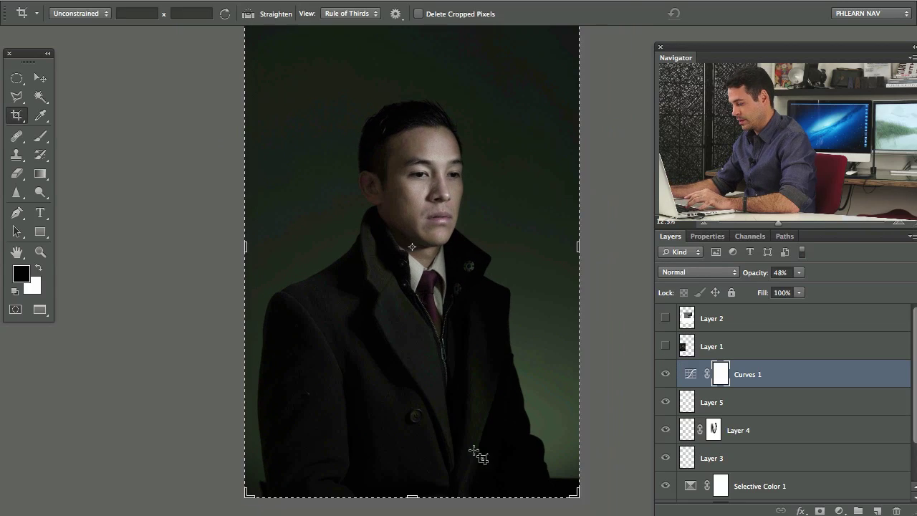
left_click_drag(418, 493, 417, 437)
left_click_drag(411, 59, 410, 82)
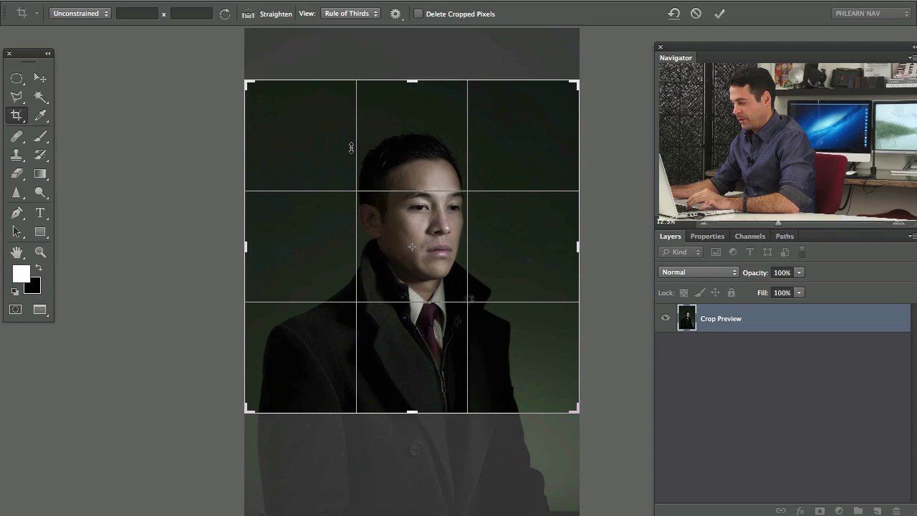
left_click_drag(246, 246, 259, 246)
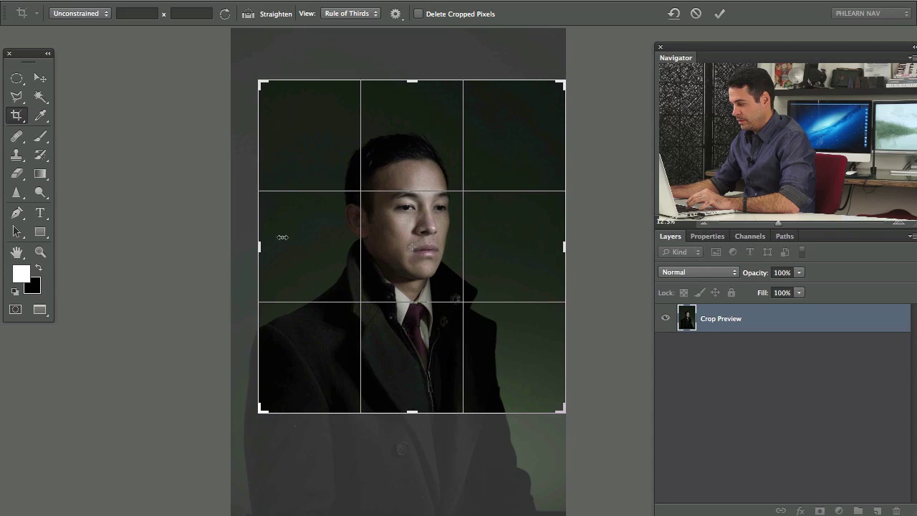
key("Return")
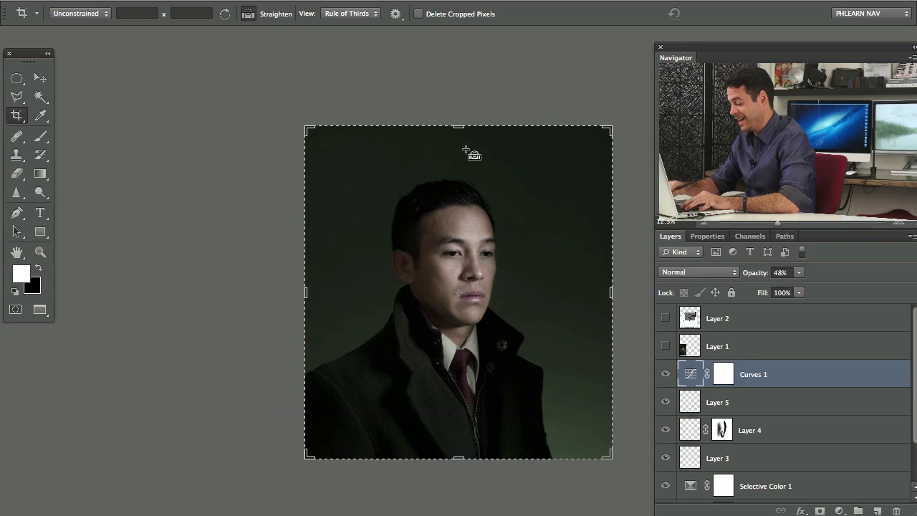
key("super+plus")
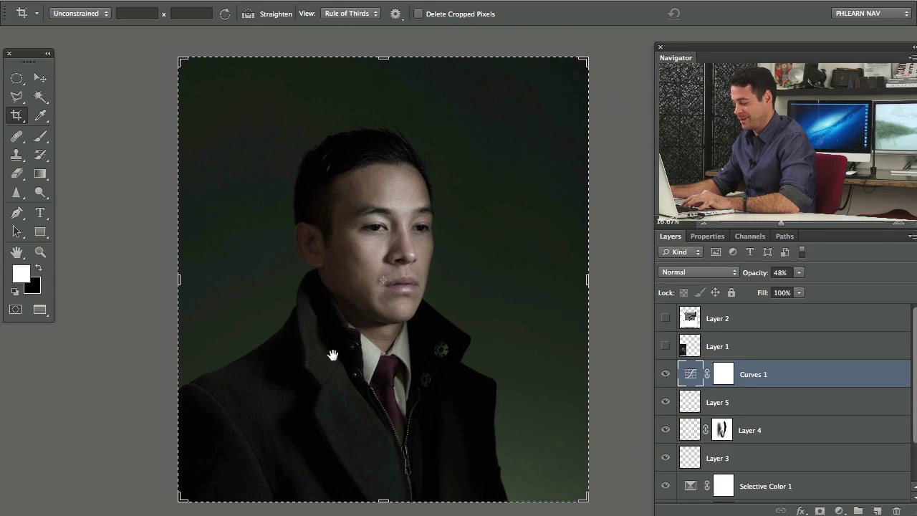
Step: Bring the mottled brown stone texture from its own document into the portrait document above the Curves 1 layer
key("b")
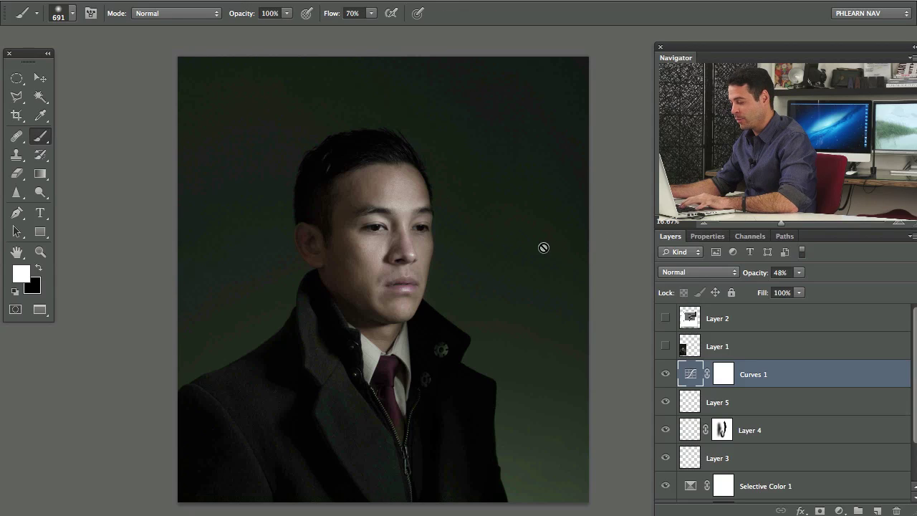
key("f")
key("f")
left_click_drag(314, 64, 291, 67)
key("v")
left_click_drag(357, 214, 566, 251)
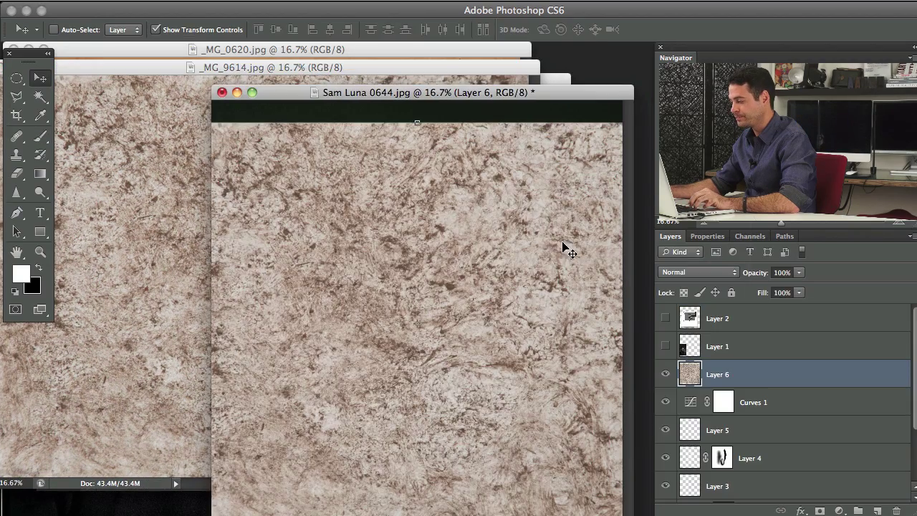
Step: Add the orange paper texture and the stained beige texture from their documents as layers above Layer 6 in the portrait
left_click_drag(454, 71, 559, 301)
left_click(351, 50)
left_click_drag(475, 53, 311, 127)
left_click_drag(439, 79, 407, 64)
left_click_drag(358, 258, 584, 325)
key("f")
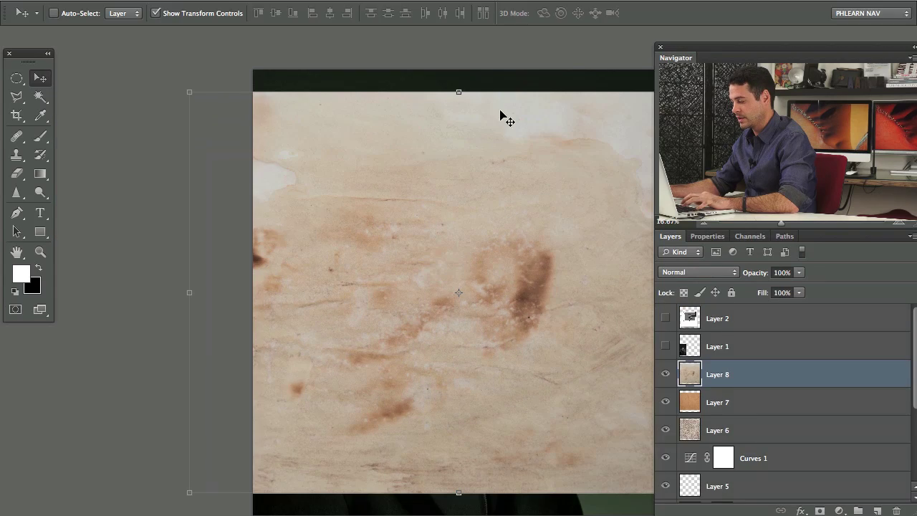
left_click_drag(536, 276, 426, 261)
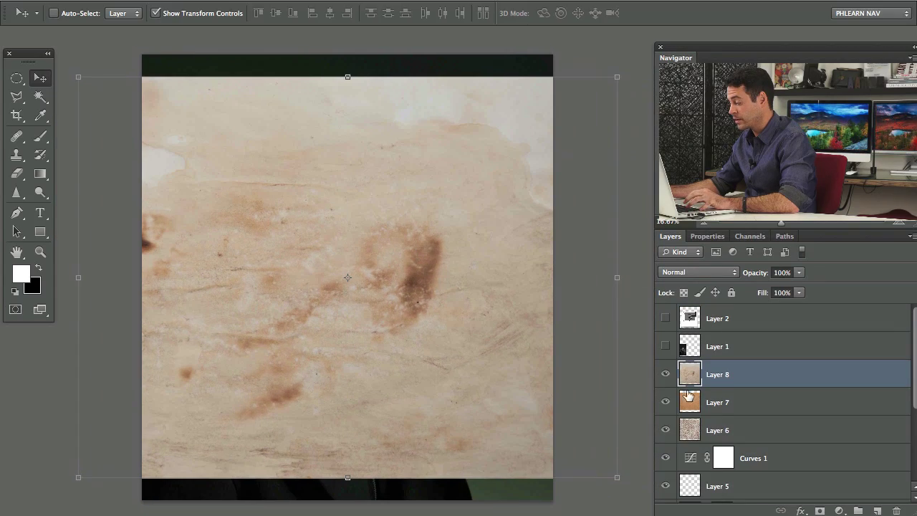
Step: Hide the textures in Layers 8 and 6 and rotate the orange paper texture in Layer 7 a quarter turn
left_click_drag(664, 374, 663, 405)
left_click(665, 430)
left_click(665, 402)
left_click(720, 405)
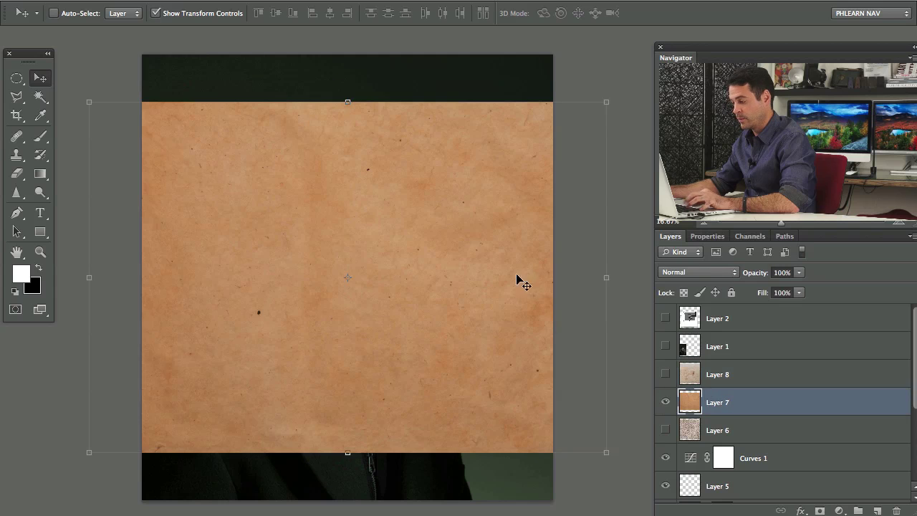
left_click_drag(617, 279, 341, 383)
key("Return")
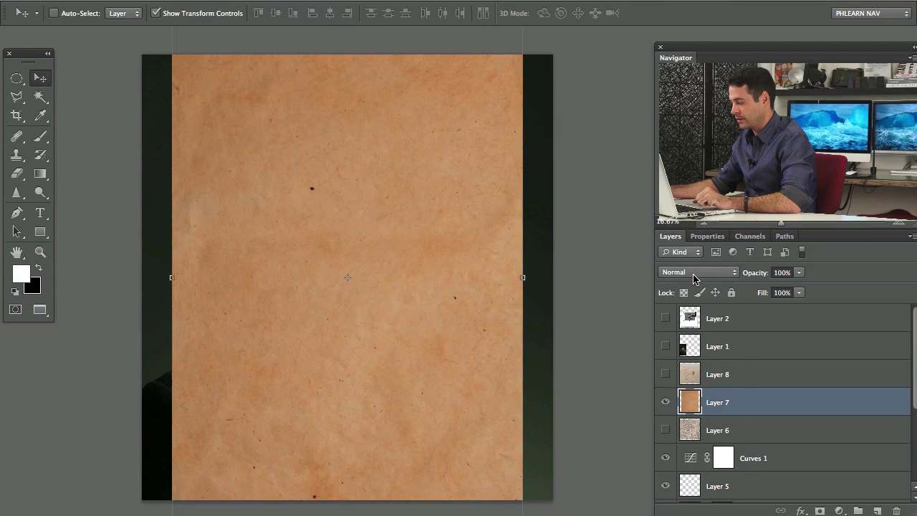
Step: Blend Layer 7 as a desaturated Soft Light texture and move and enlarge it to cover the whole portrait
left_click(695, 272)
left_click(681, 419)
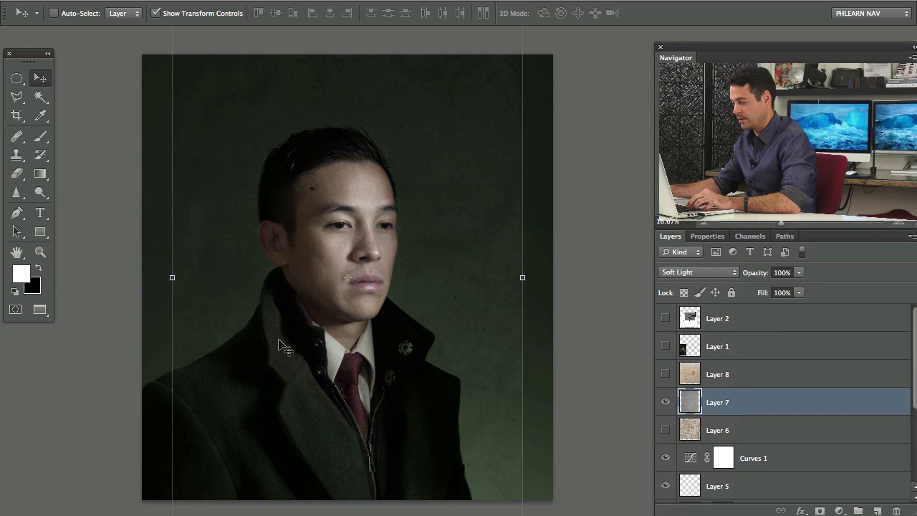
left_click_drag(473, 323, 432, 295)
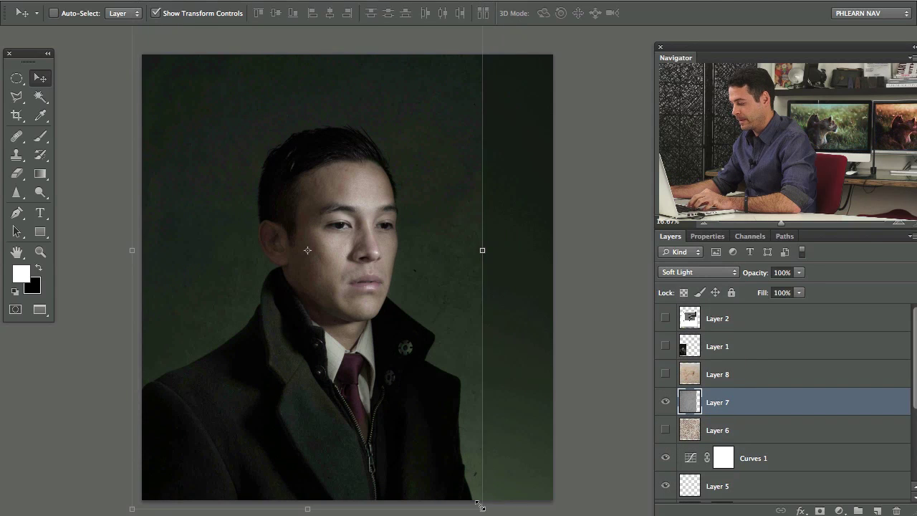
left_click_drag(480, 506, 544, 502)
key("Return")
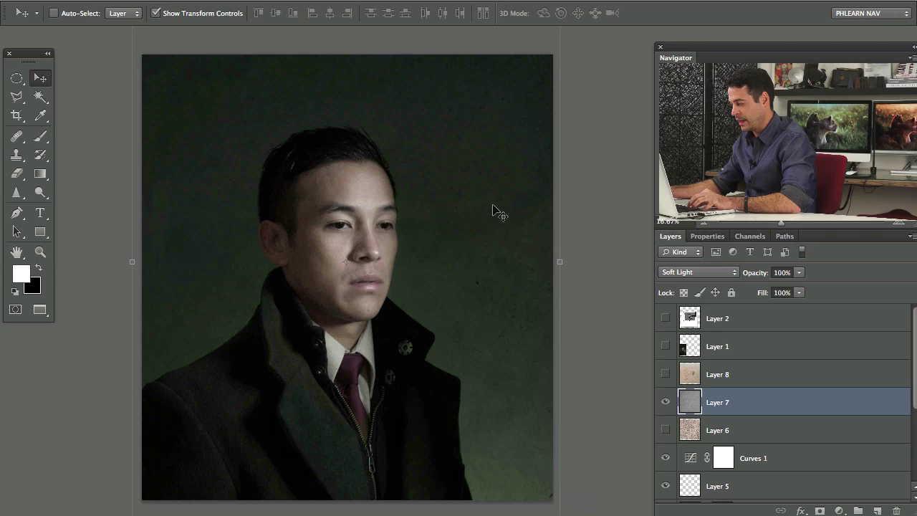
key("4")
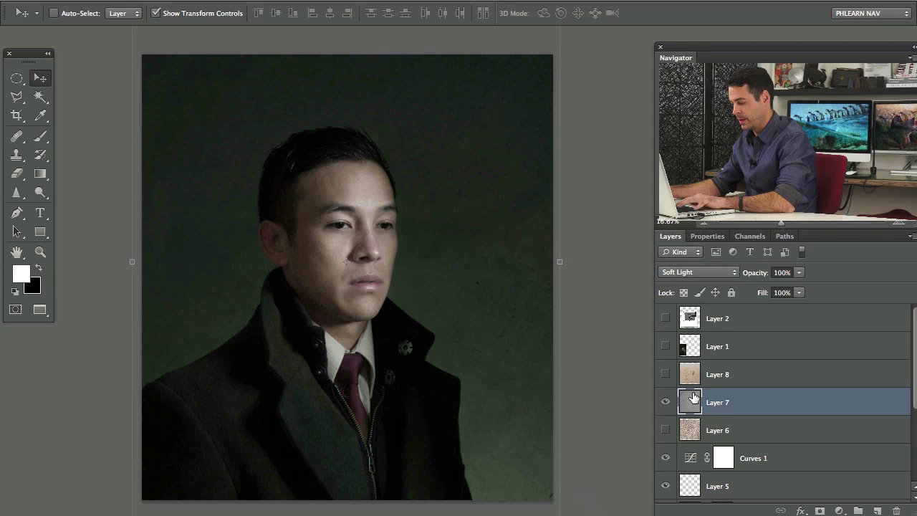
Step: Show Layer 8, desaturate it and blend it in Soft Light at 30% opacity
left_click(665, 376)
left_click(724, 375)
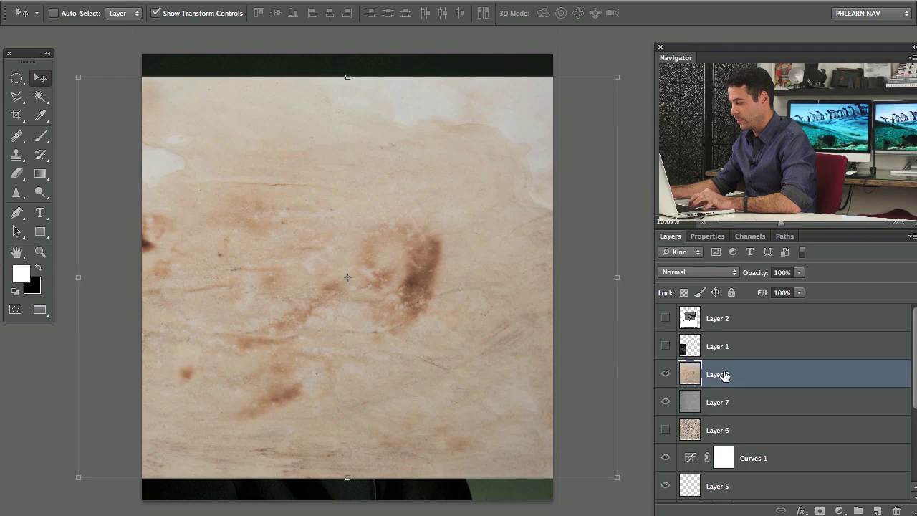
left_click(689, 274)
left_click(689, 421)
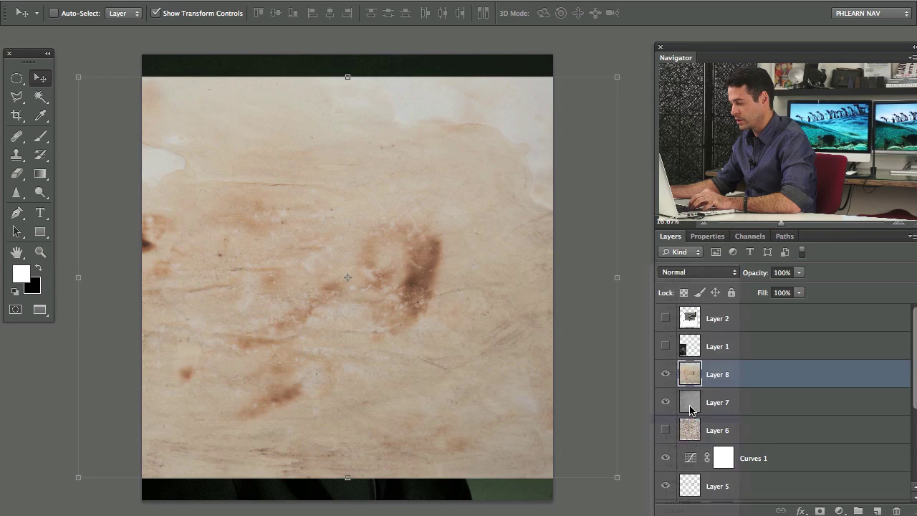
key("ctrl+shift+u")
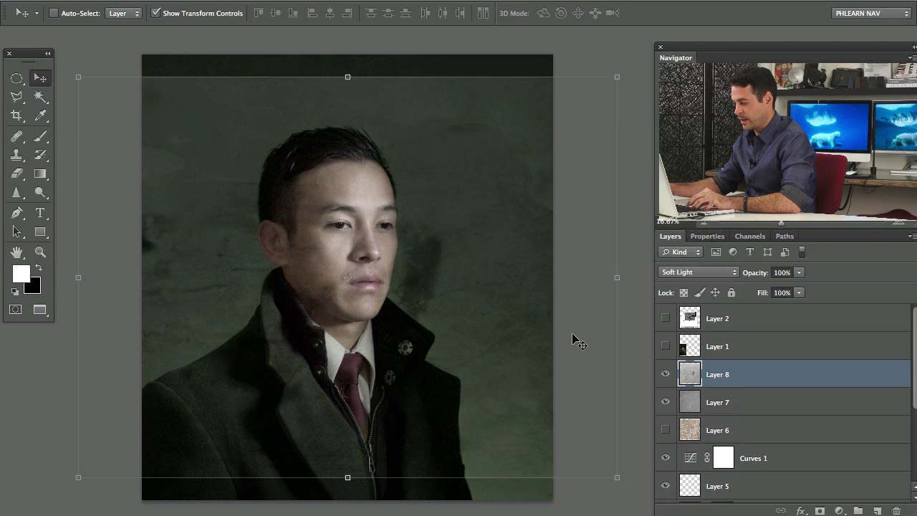
key("3")
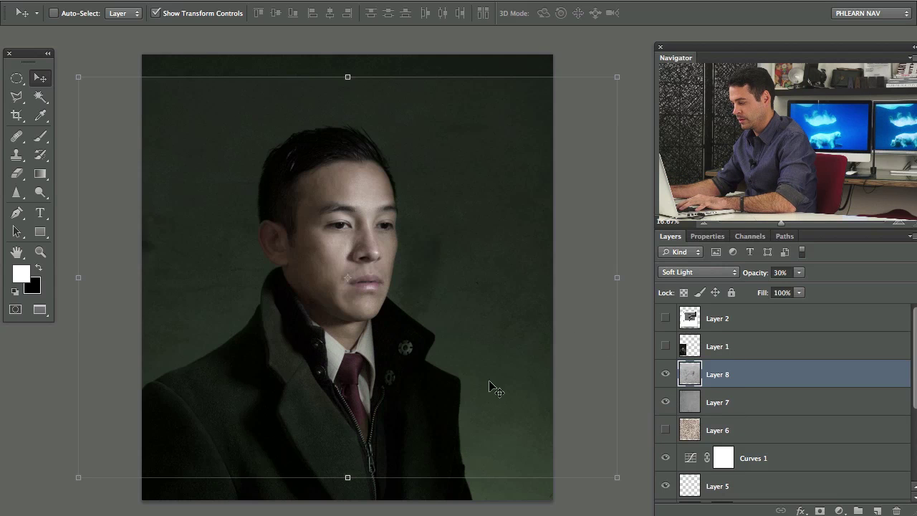
Step: Shift the Layer 8 texture down over the lower part of the portrait and darken it with Hue/Saturation Lightness -41
left_click_drag(489, 385, 535, 515)
left_click(665, 374)
left_click(666, 374)
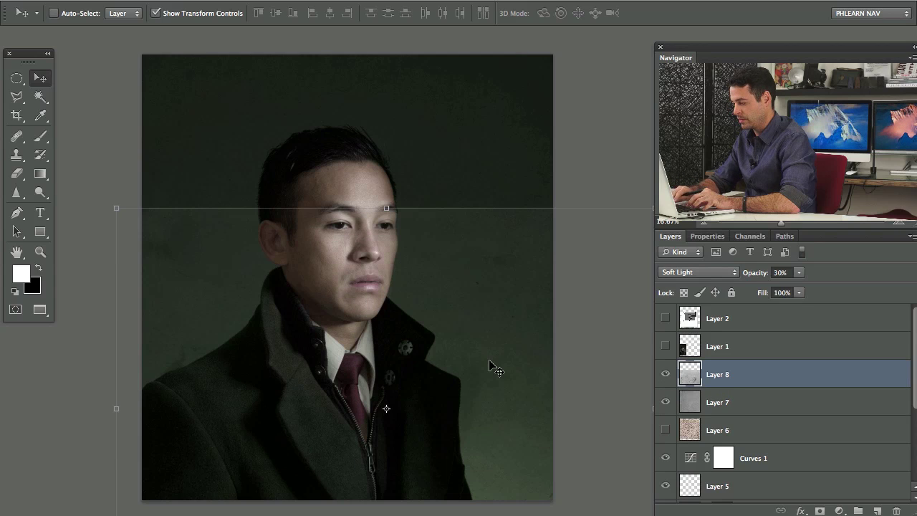
key("super+u")
left_click_drag(546, 406, 516, 405)
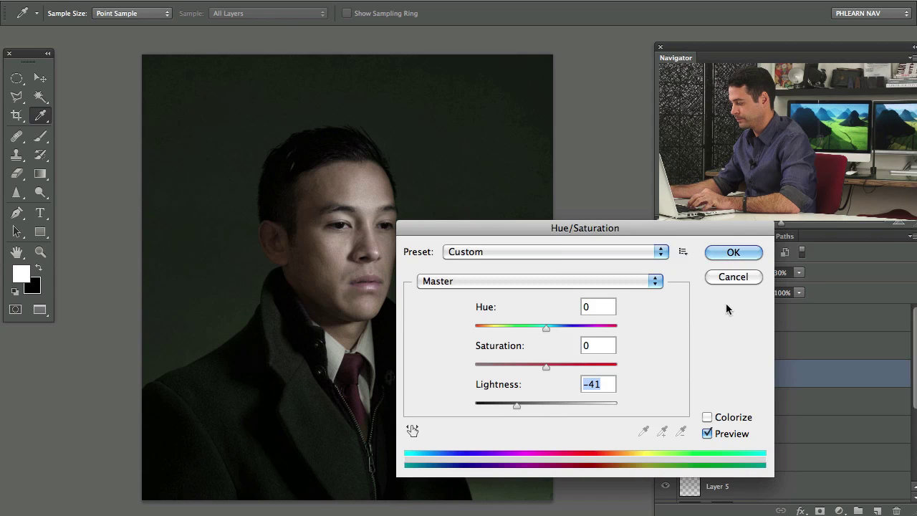
left_click(729, 252)
Step: Show Layer 6, rotate its texture 90° and scale it to 122.25% so it covers the whole portrait
left_click(666, 430)
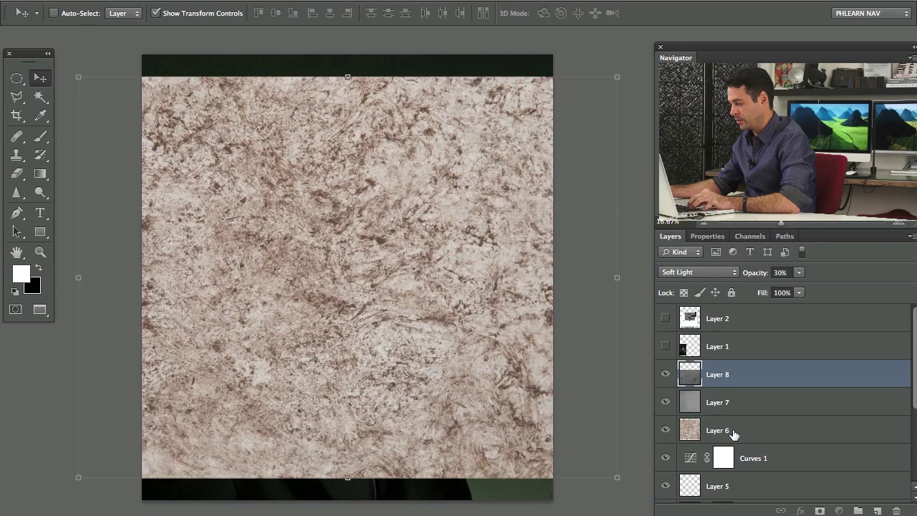
left_click(716, 430)
left_click_drag(627, 272, 355, 392)
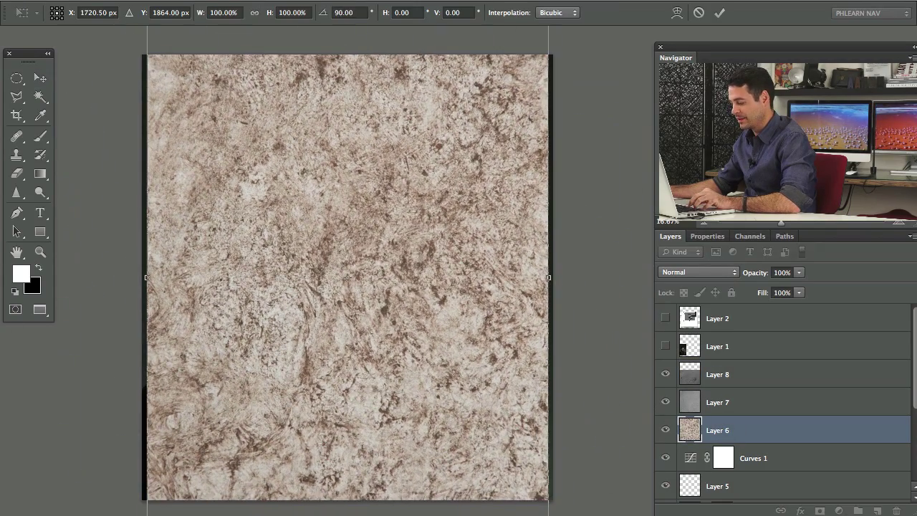
left_click_drag(547, 515, 501, 353)
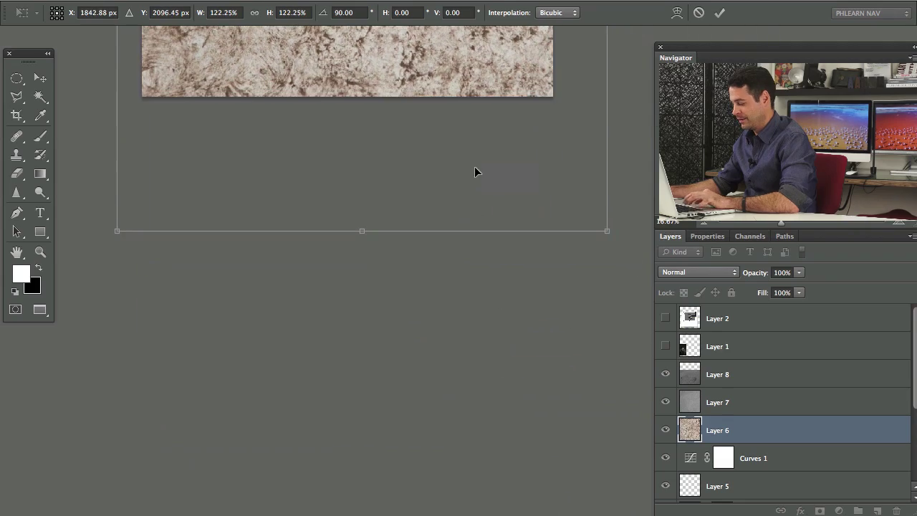
key("Return")
left_click_drag(469, 117, 433, 480)
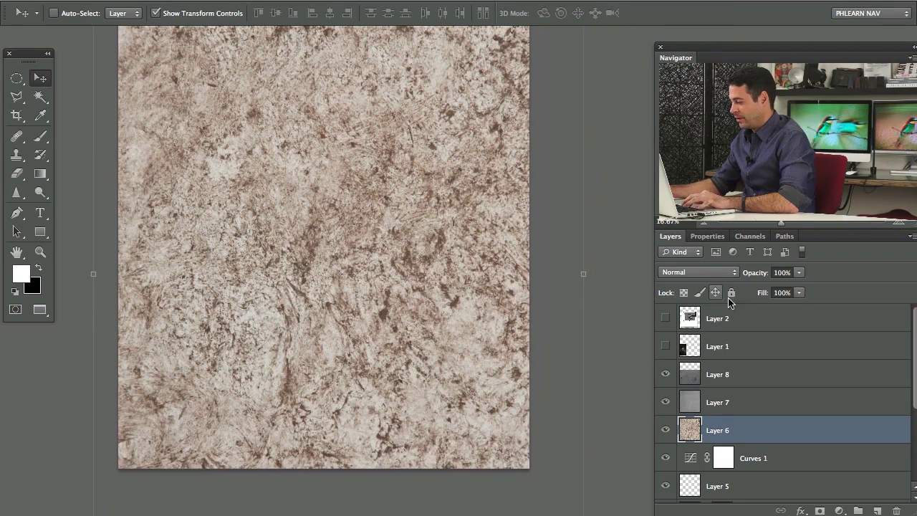
Step: Blend Layer 6 as a desaturated Overlay texture at 10% opacity
left_click(698, 272)
left_click(717, 409)
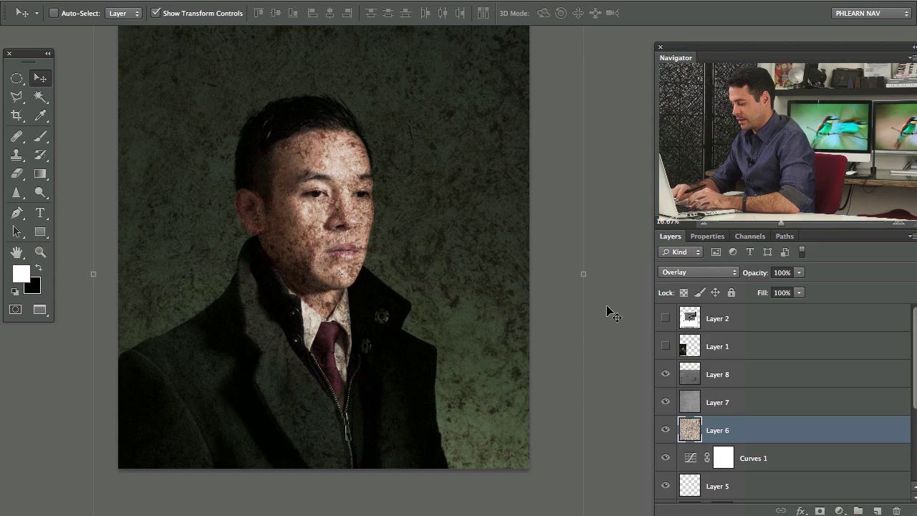
key("2")
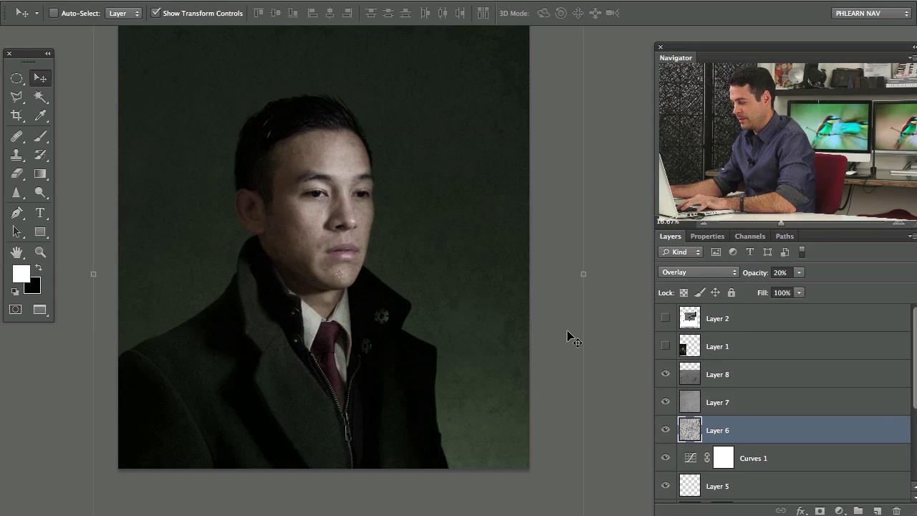
scroll(473, 337, "up", 3)
key("1")
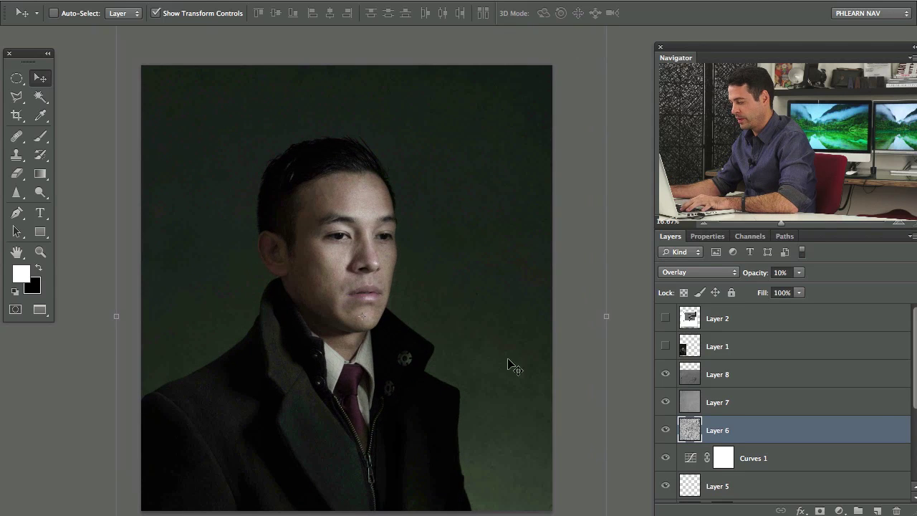
Step: Group texture Layers 6, 7 and 8 and add a white layer mask to the group
left_click(729, 378, "shift")
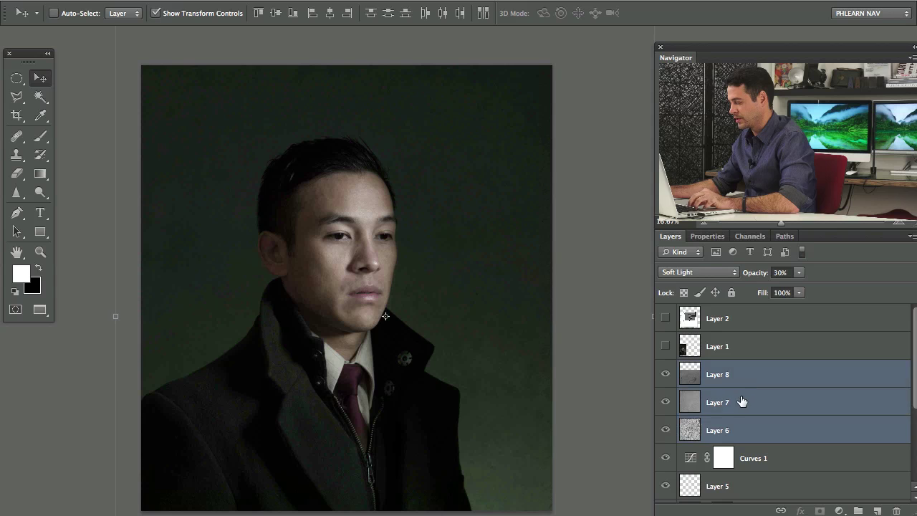
key("ctrl+g")
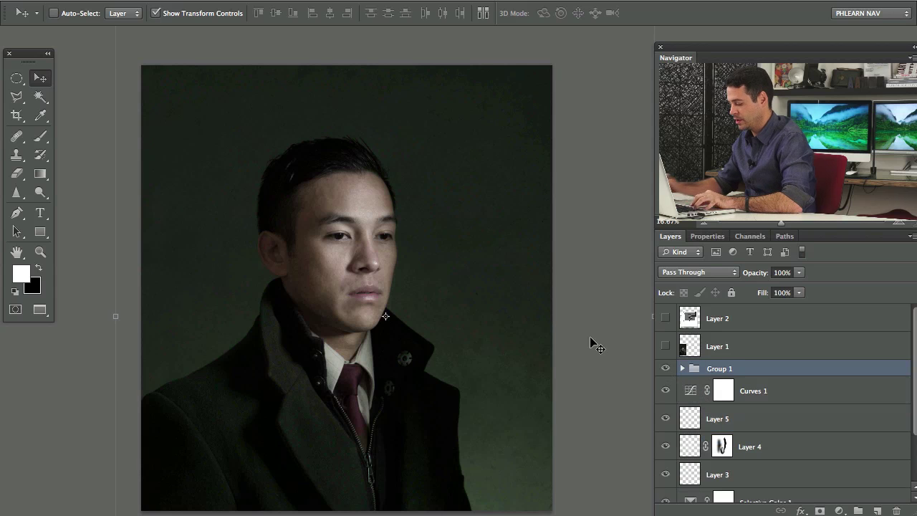
key("ctrl+m")
key("b")
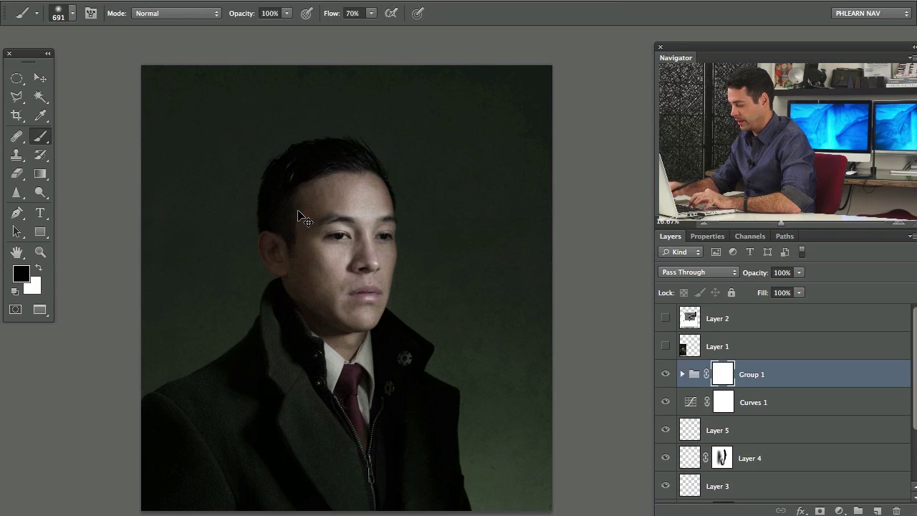
Step: Paint black on the Group 1 mask with a soft 205 px brush over the face, neck and tie to remove texture there
key("ctrl+plus")
key("ctrl+plus")
left_click_drag(275, 233, 407, 261)
left_click_drag(351, 228, 342, 373)
mouse_move(360, 254)
left_mouse_down()
mouse_move(337, 352)
mouse_move(286, 309)
mouse_move(266, 253)
mouse_move(197, 265)
left_mouse_up()
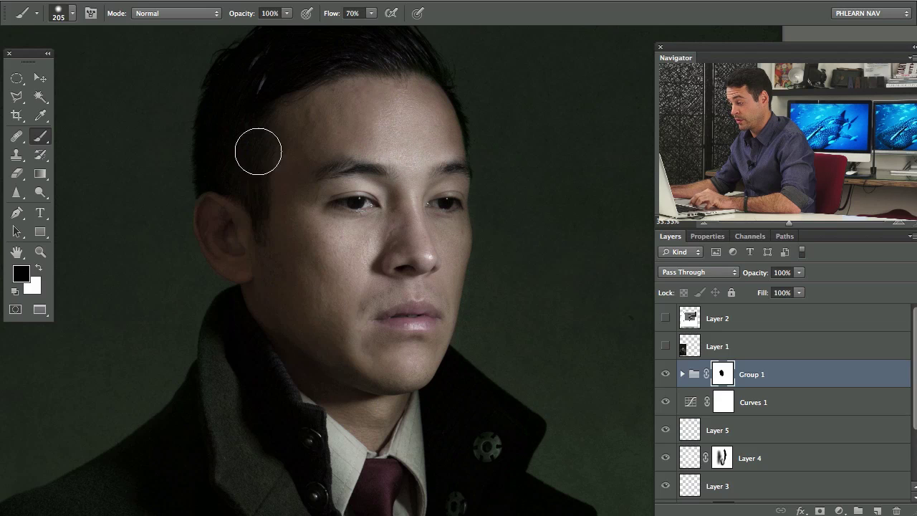
left_click_drag(331, 192, 389, 29)
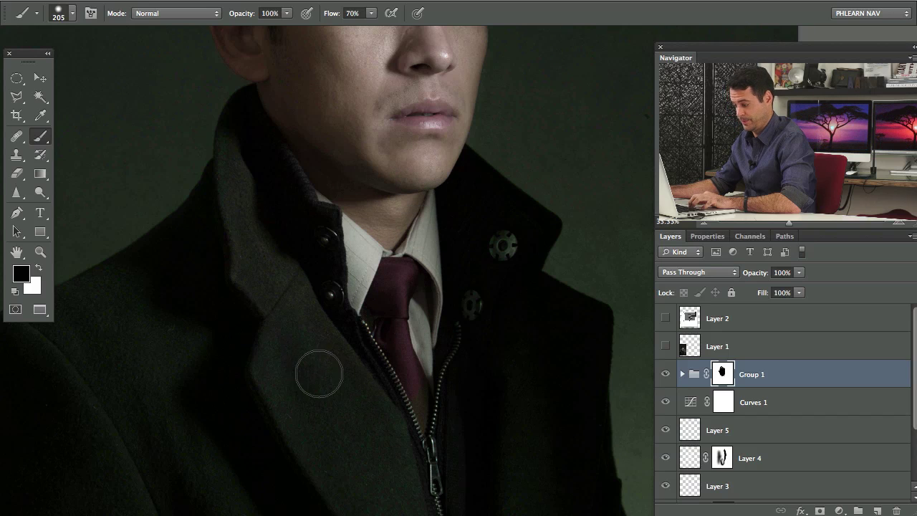
left_click_drag(372, 409, 204, 235)
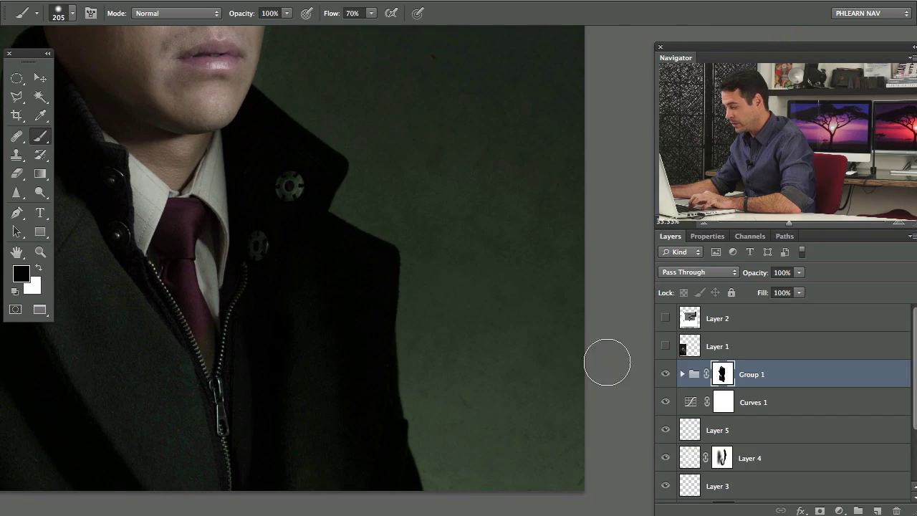
Step: Compare the coat and background with and without the Group 1 textures, then review the whole portrait
left_click(666, 374)
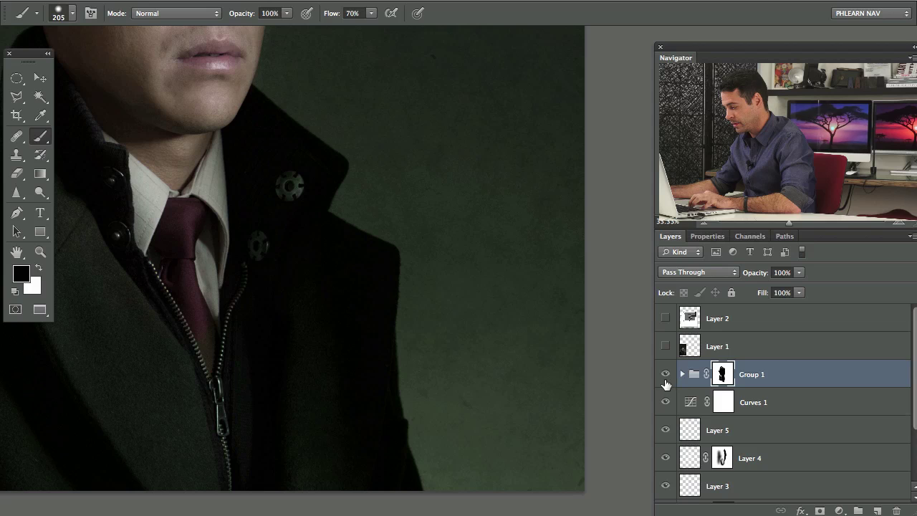
left_click_drag(439, 224, 465, 247)
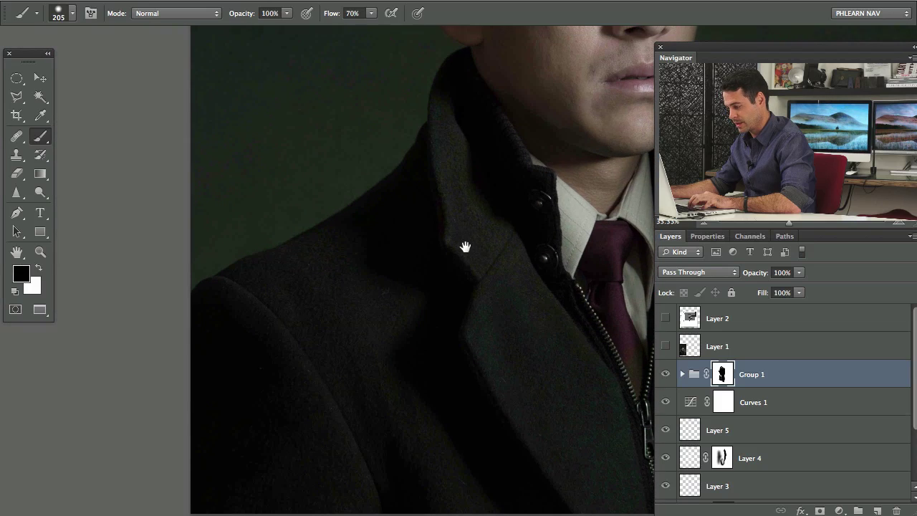
left_click(665, 374)
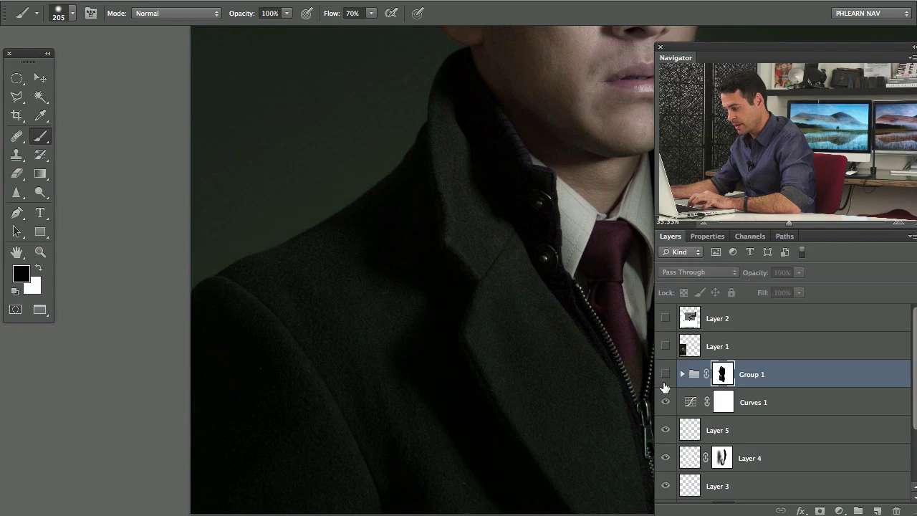
left_click_drag(571, 339, 211, 317)
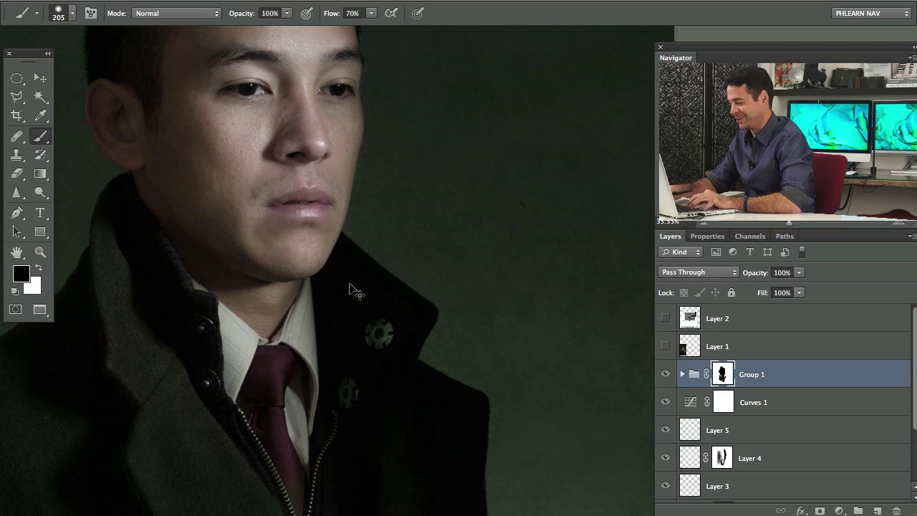
key("super+minus")
key("super+minus")
left_click_drag(426, 280, 332, 254)
key("super+plus")
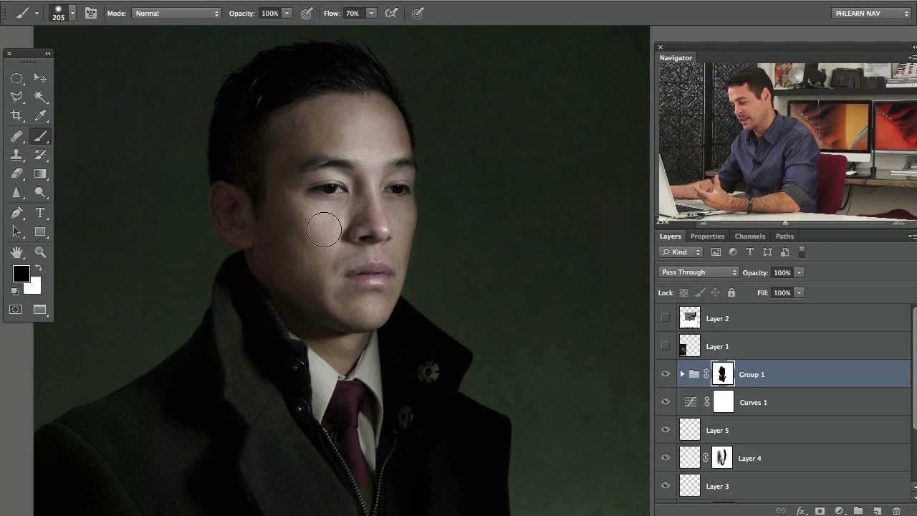
Step: Compare the portrait with the references by showing and hiding Layer 1 and Layer 2 in turn
left_click(665, 347)
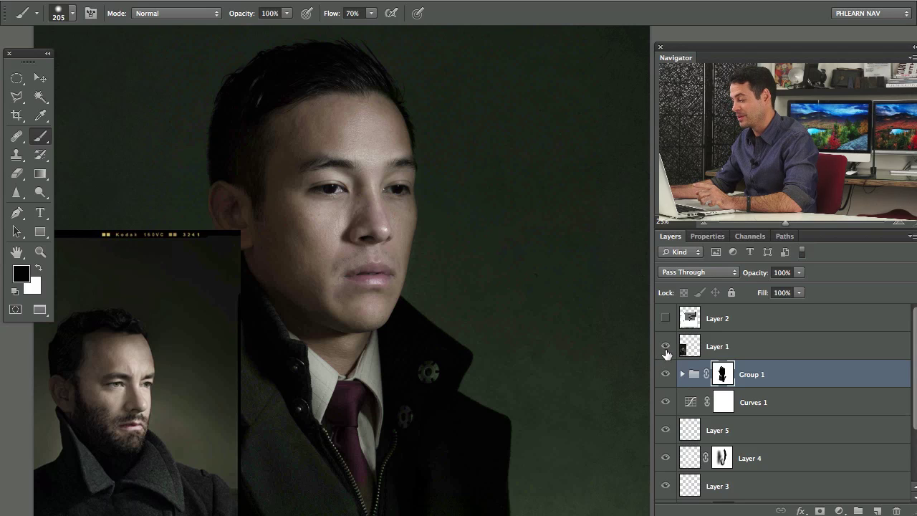
left_click(666, 347)
left_click(665, 318)
left_click(665, 318)
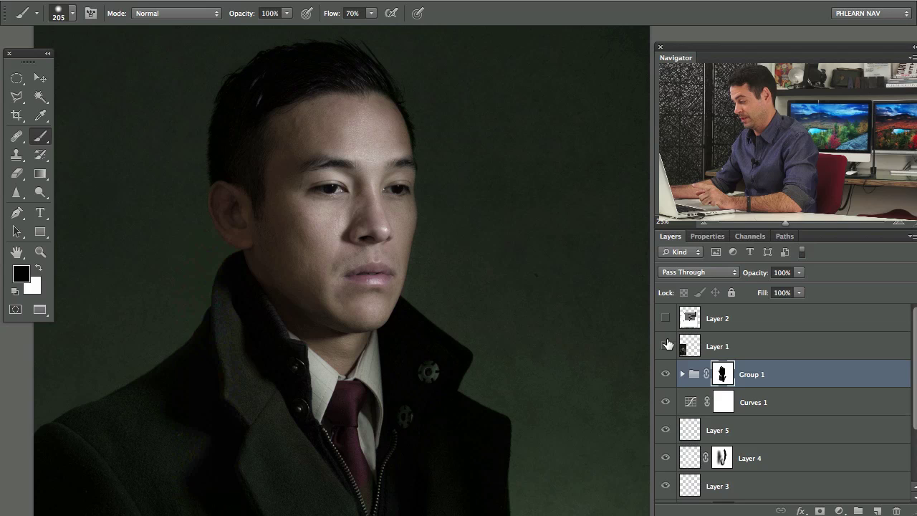
left_click(667, 347)
left_click(667, 347)
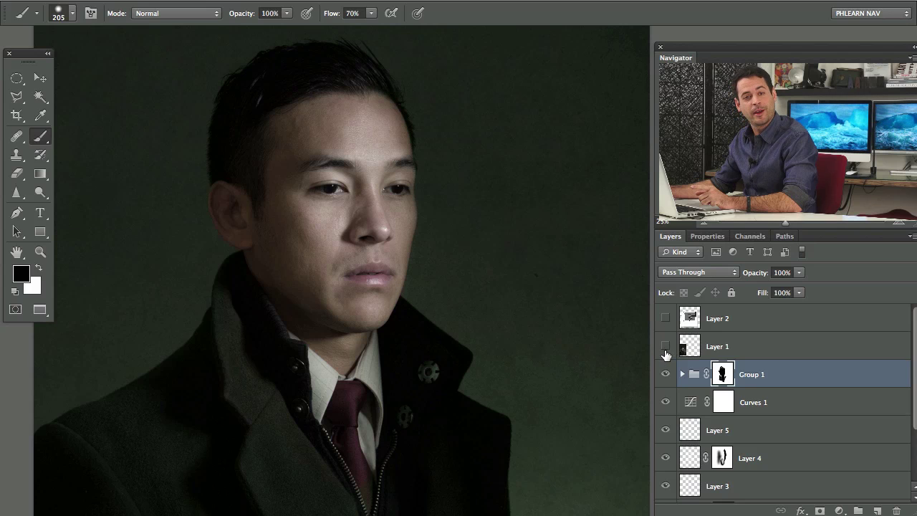